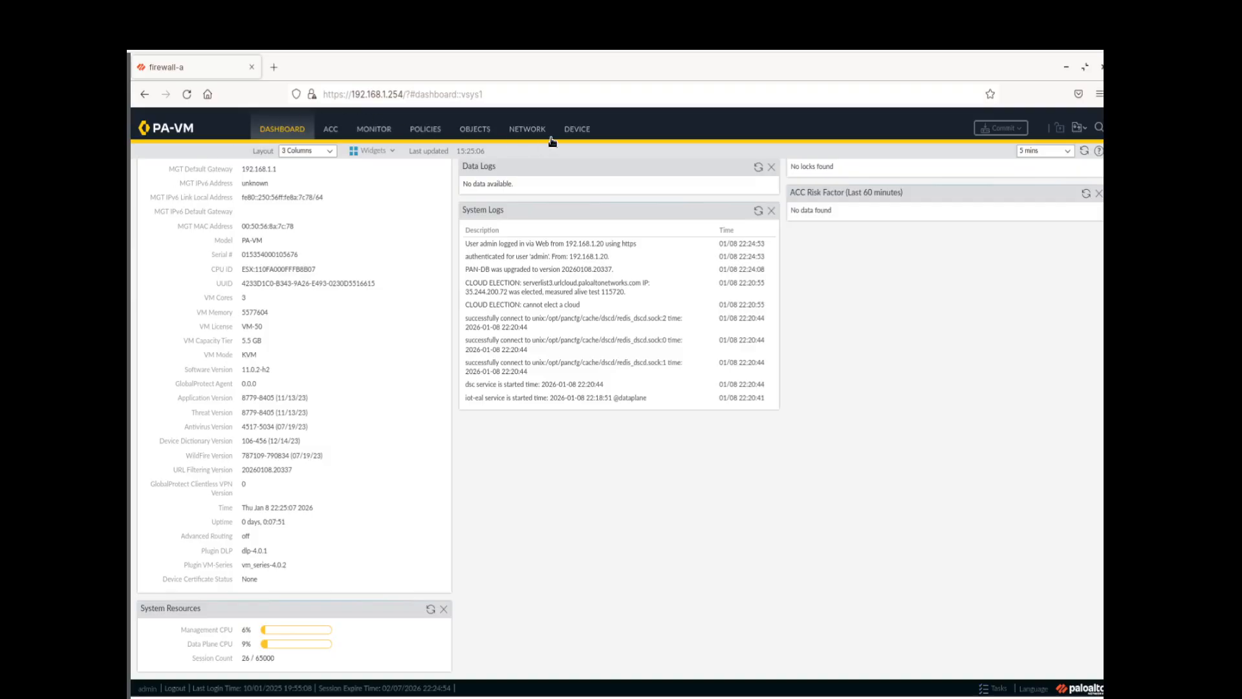
# Load the named configuration snapshot edu-210-11.0a-03.xml from Device > Setup > Operations
pyautogui.click(577, 129)
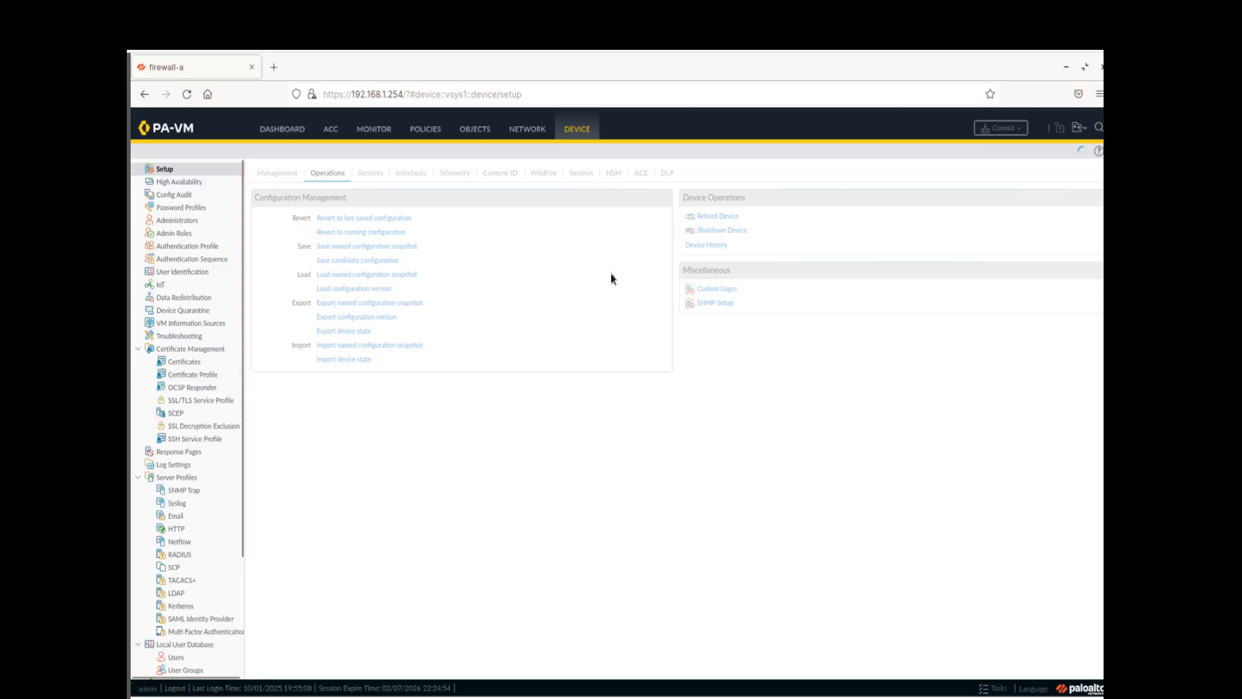
pyautogui.click(344, 275)
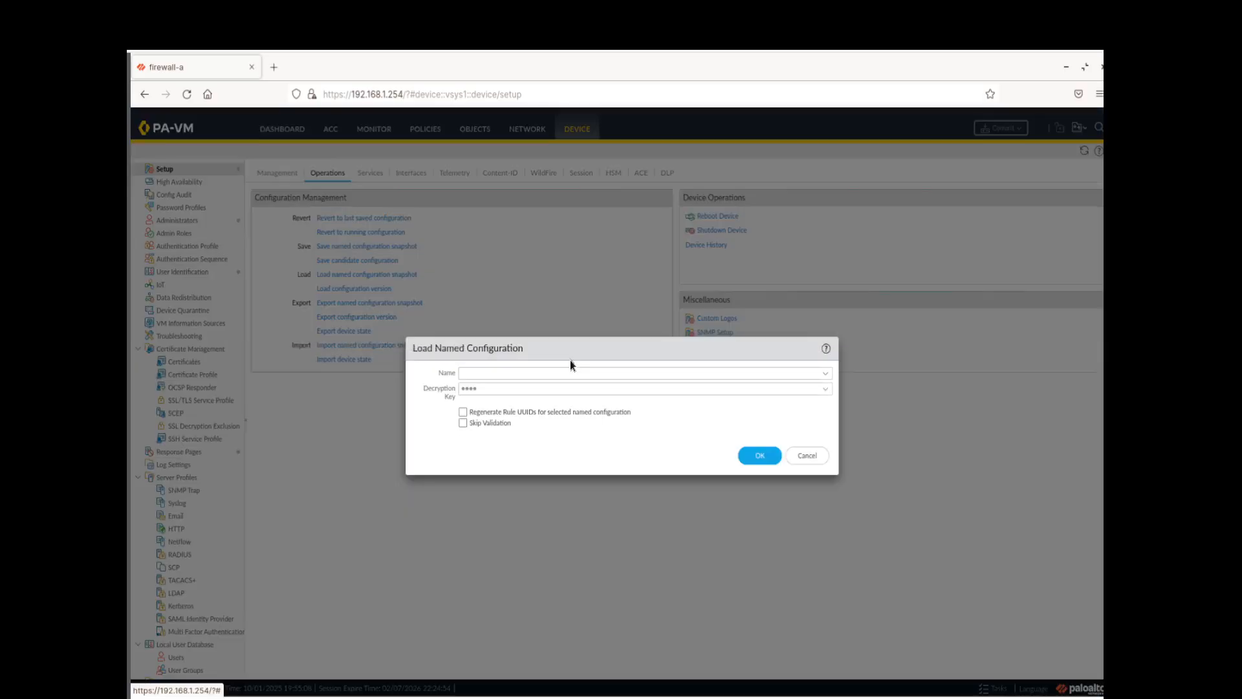
pyautogui.click(826, 373)
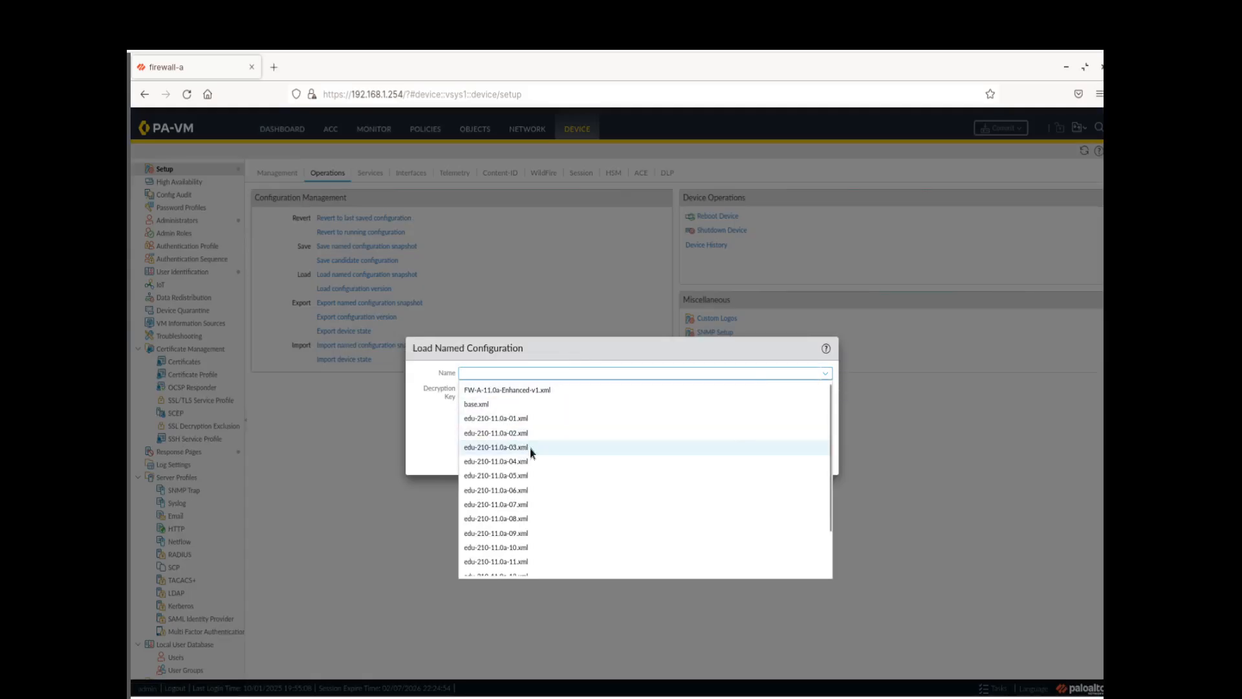
pyautogui.click(530, 448)
pyautogui.click(753, 456)
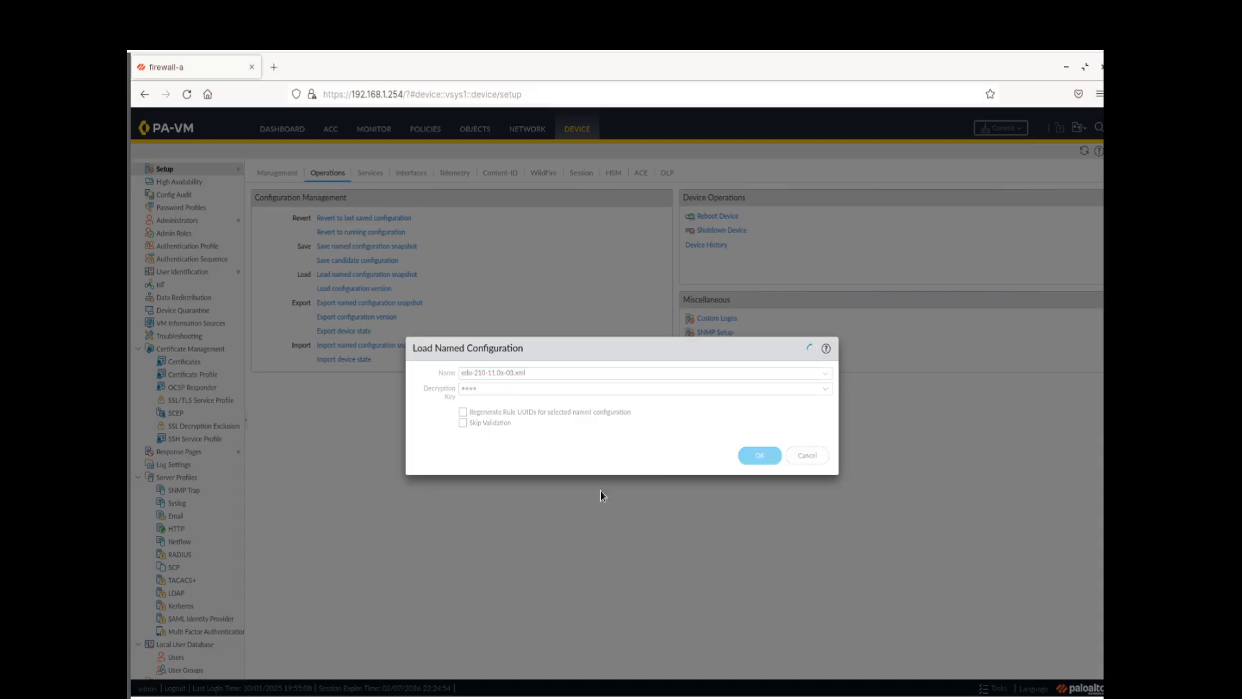
pyautogui.click(628, 445)
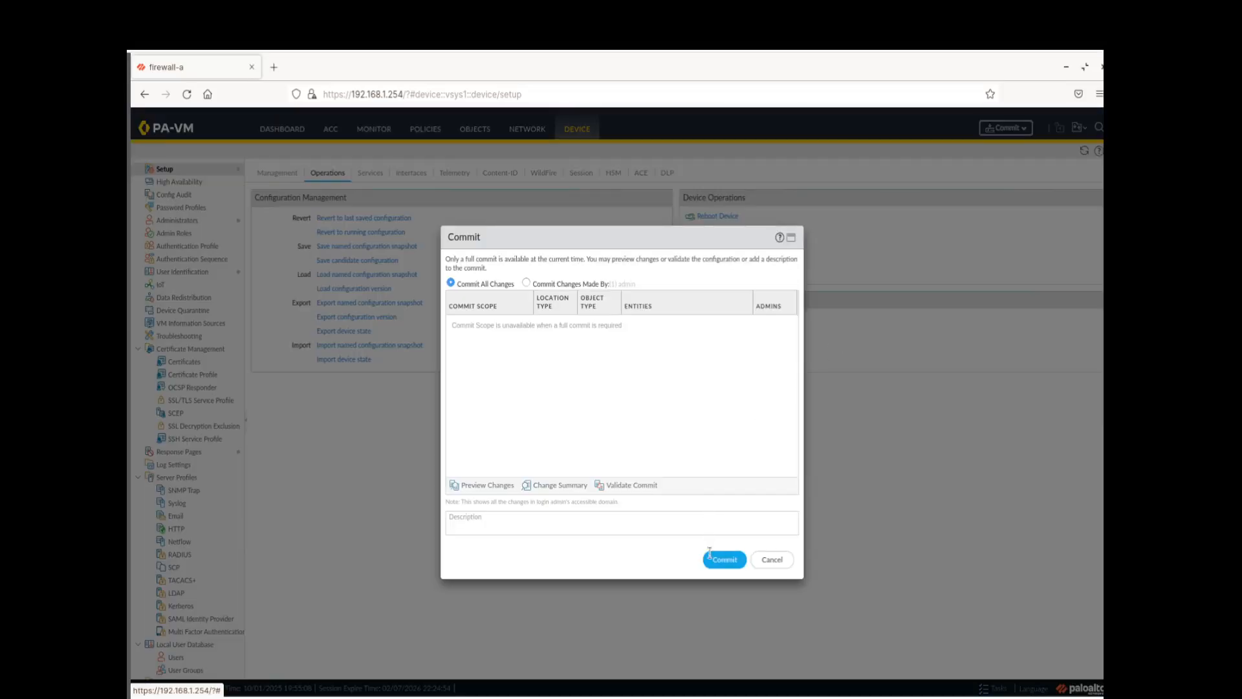
# Commit the loaded configuration and close the commit status report
pyautogui.click(712, 558)
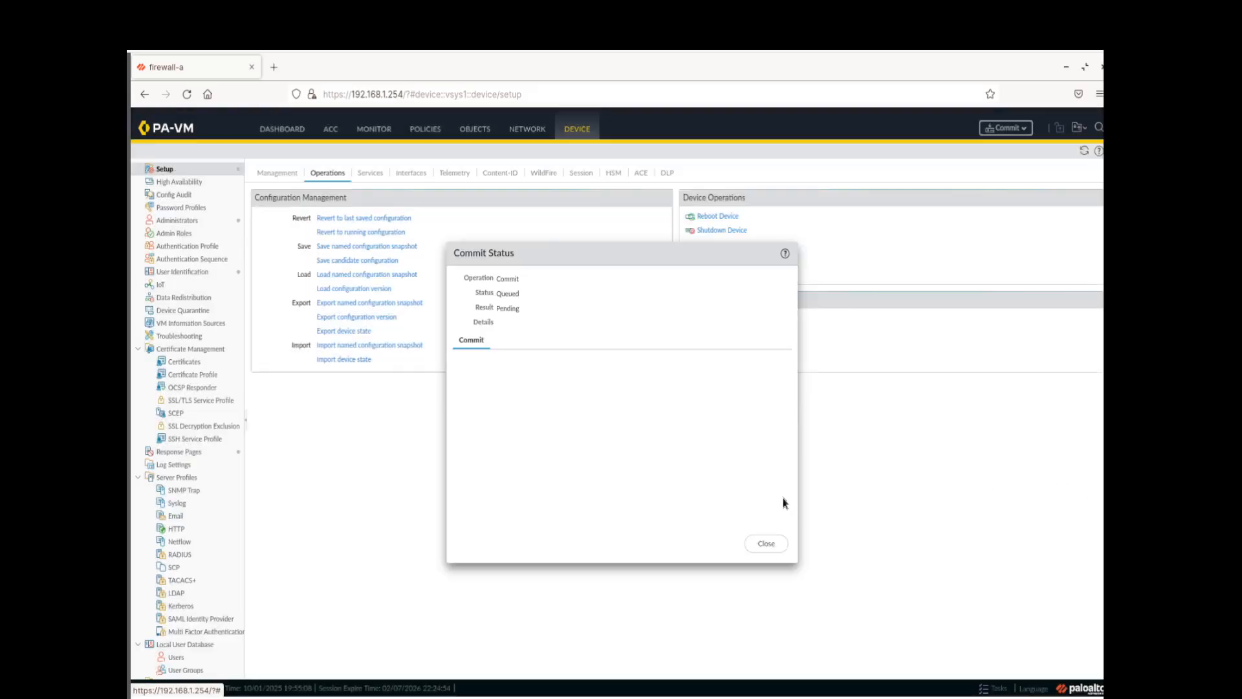
pyautogui.click(767, 543)
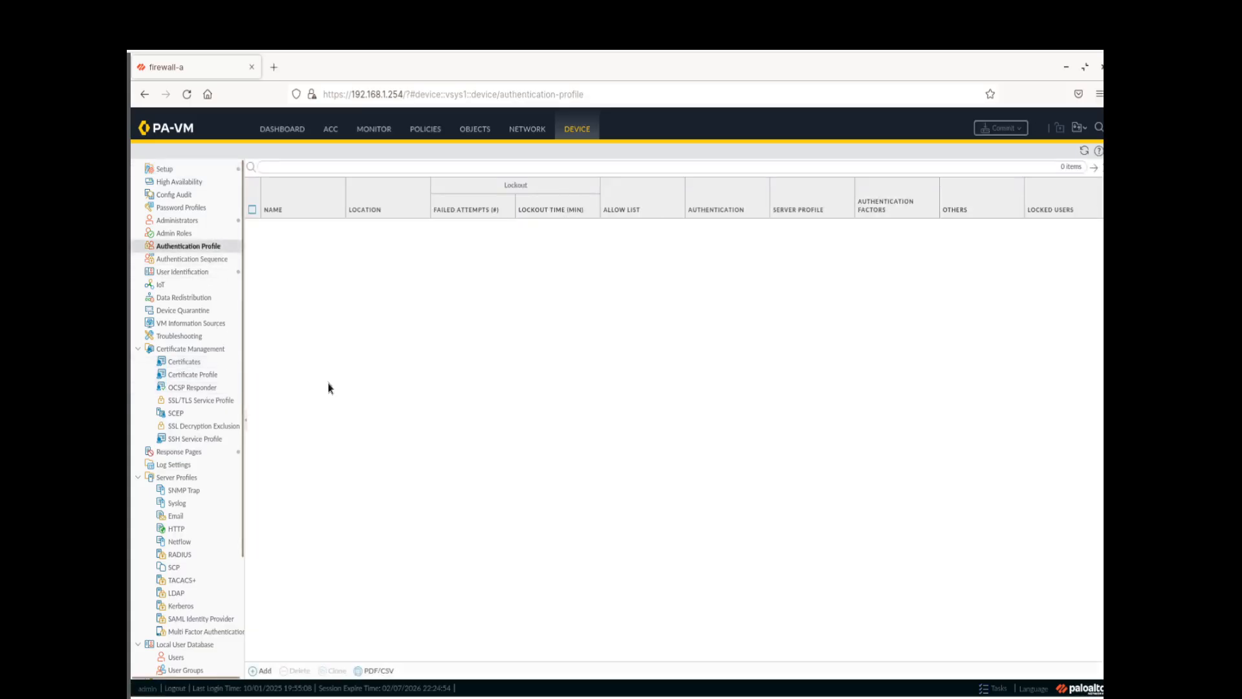
# Add authentication profile 'Local-Database' with authentication type Local Database
pyautogui.click(254, 672)
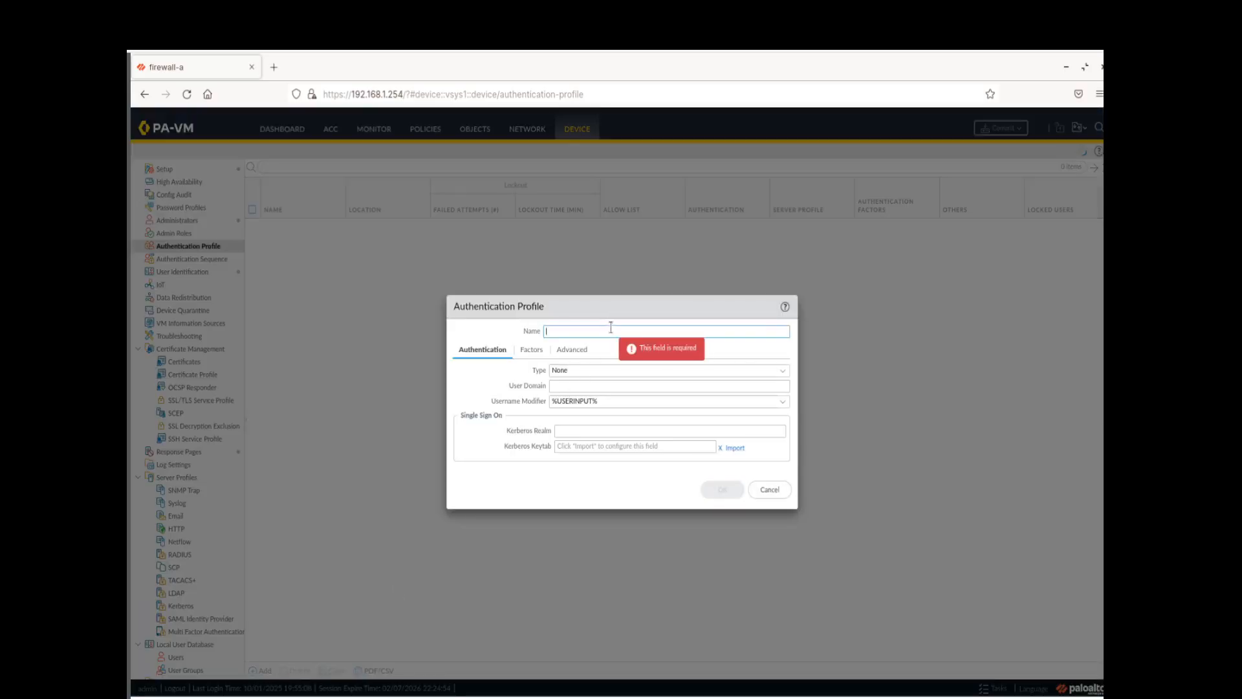
pyautogui.write('Local-Data')
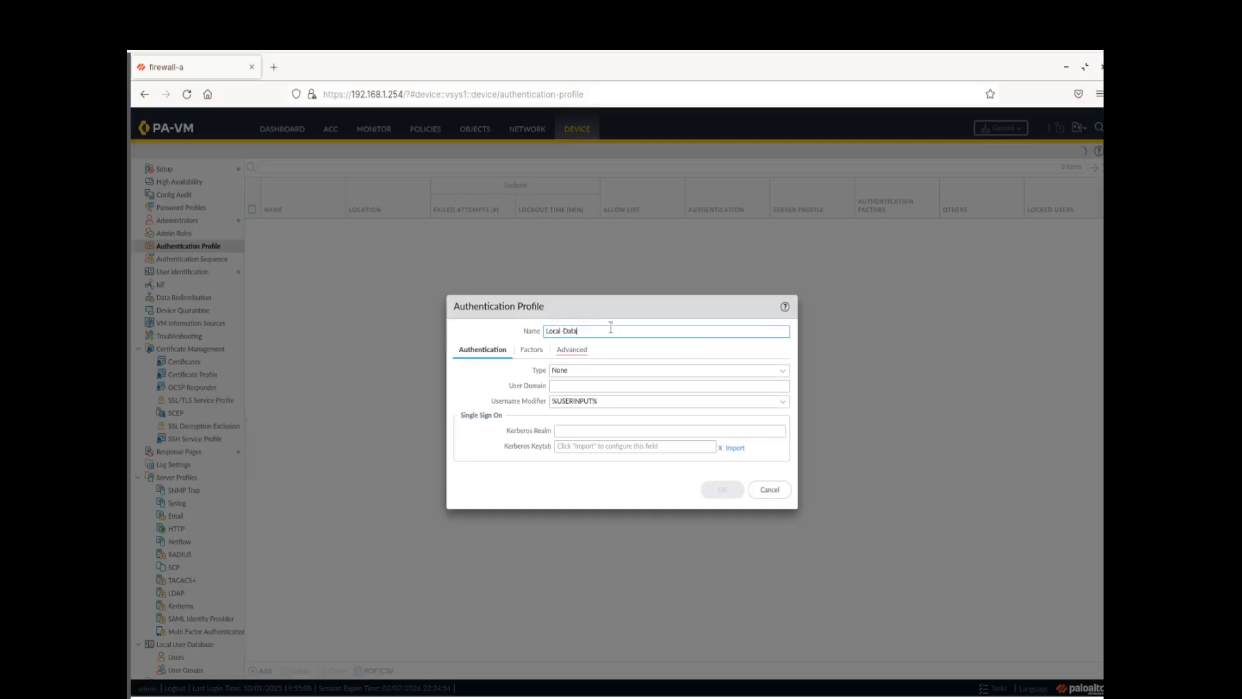
pyautogui.write('base')
pyautogui.click(782, 373)
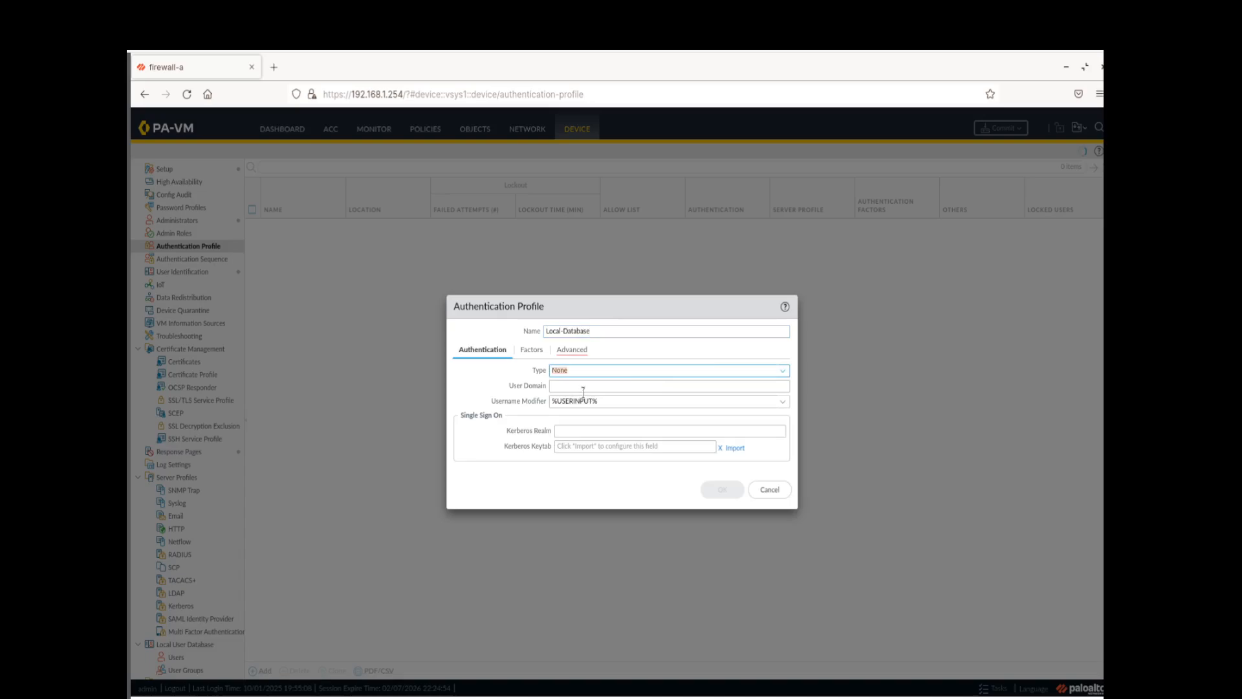
pyautogui.click(749, 377)
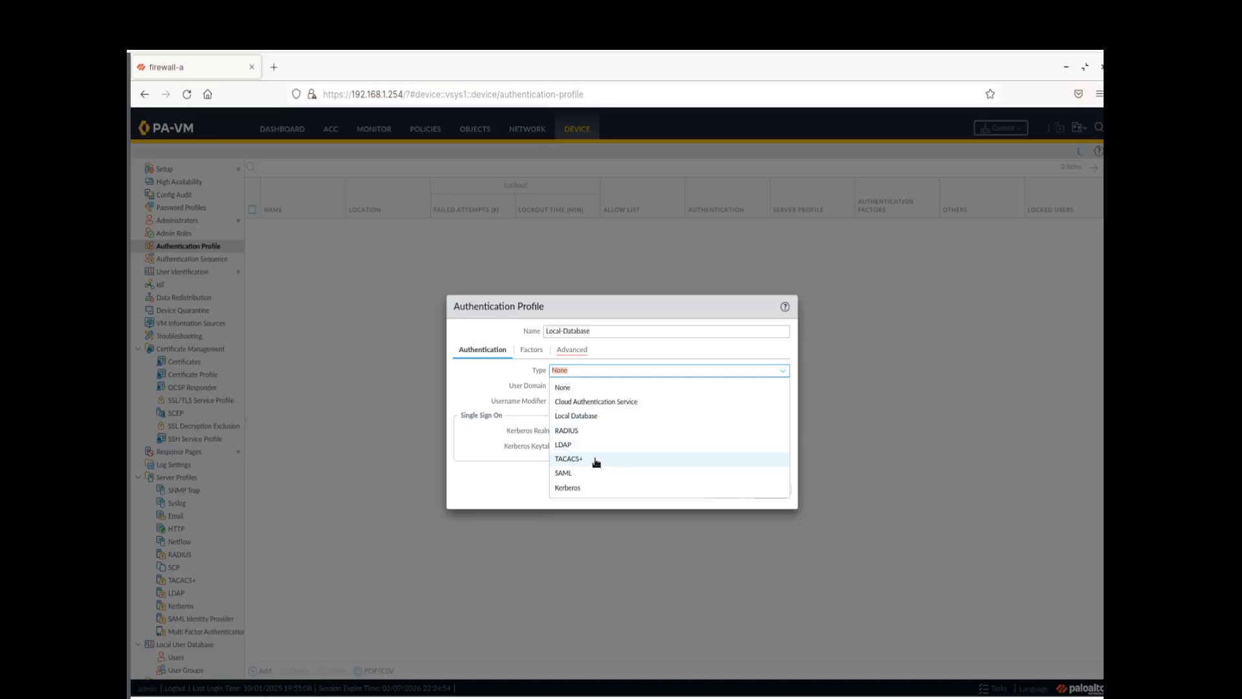
pyautogui.click(592, 416)
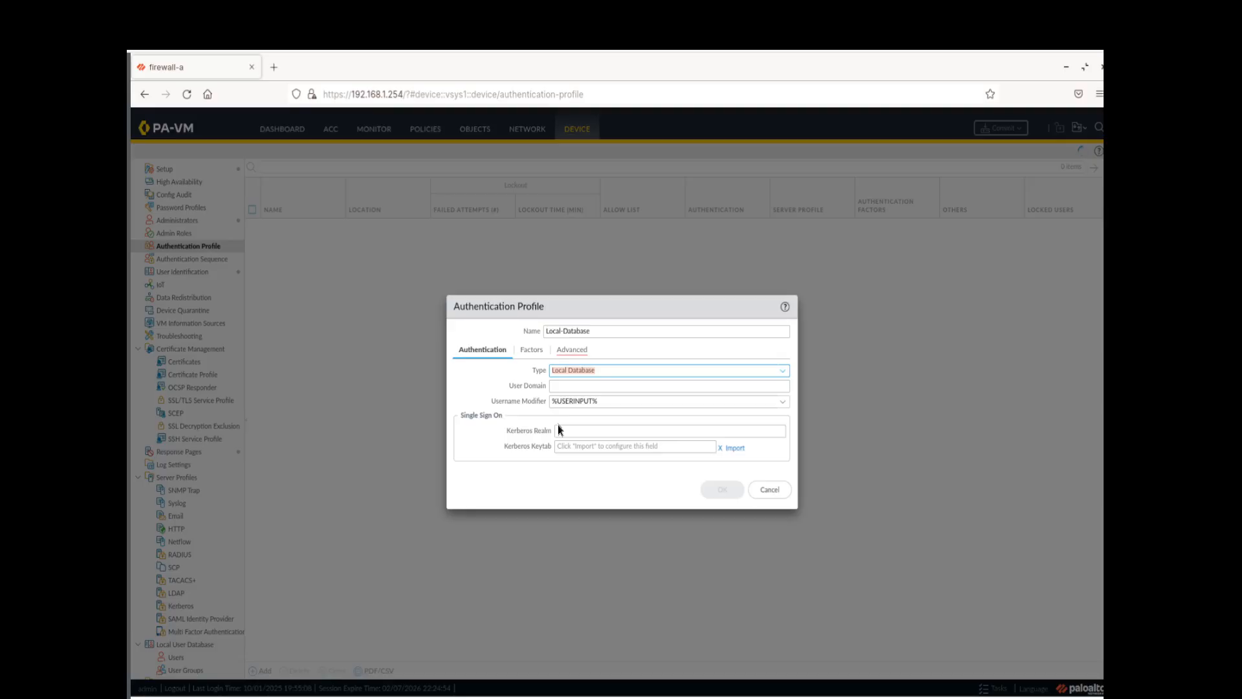
pyautogui.click(572, 350)
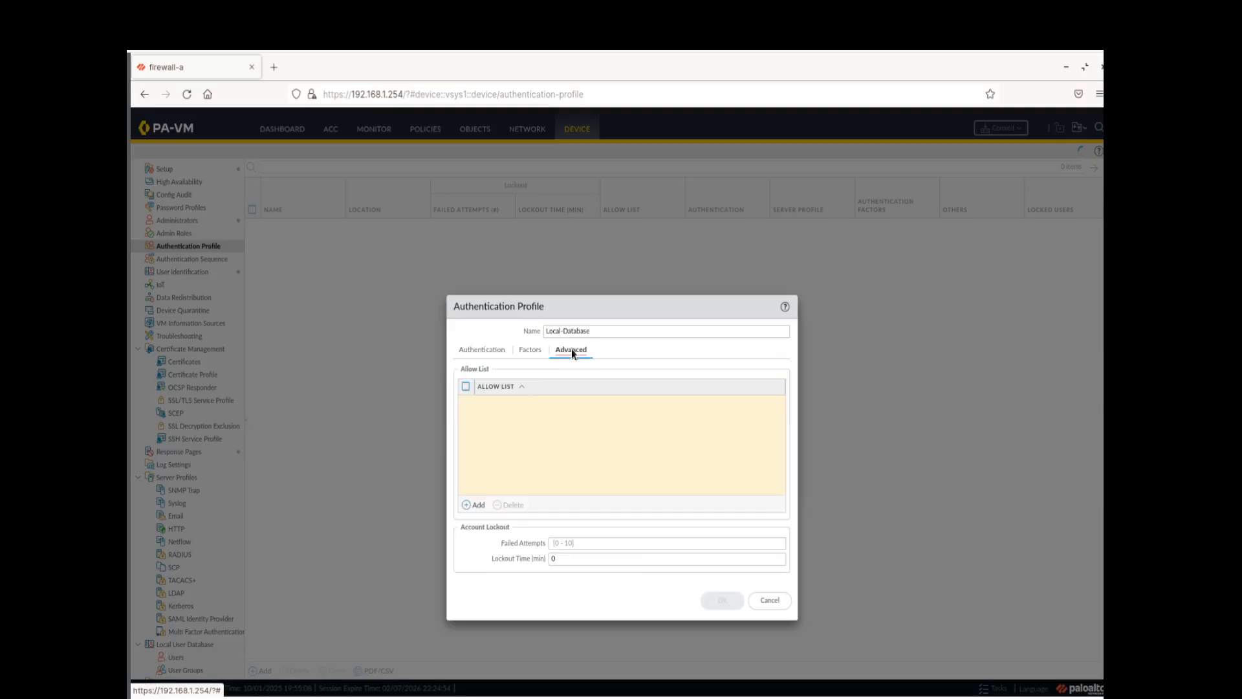
# Put 'all' in the Local-Database allow list and save the profile
pyautogui.click(465, 506)
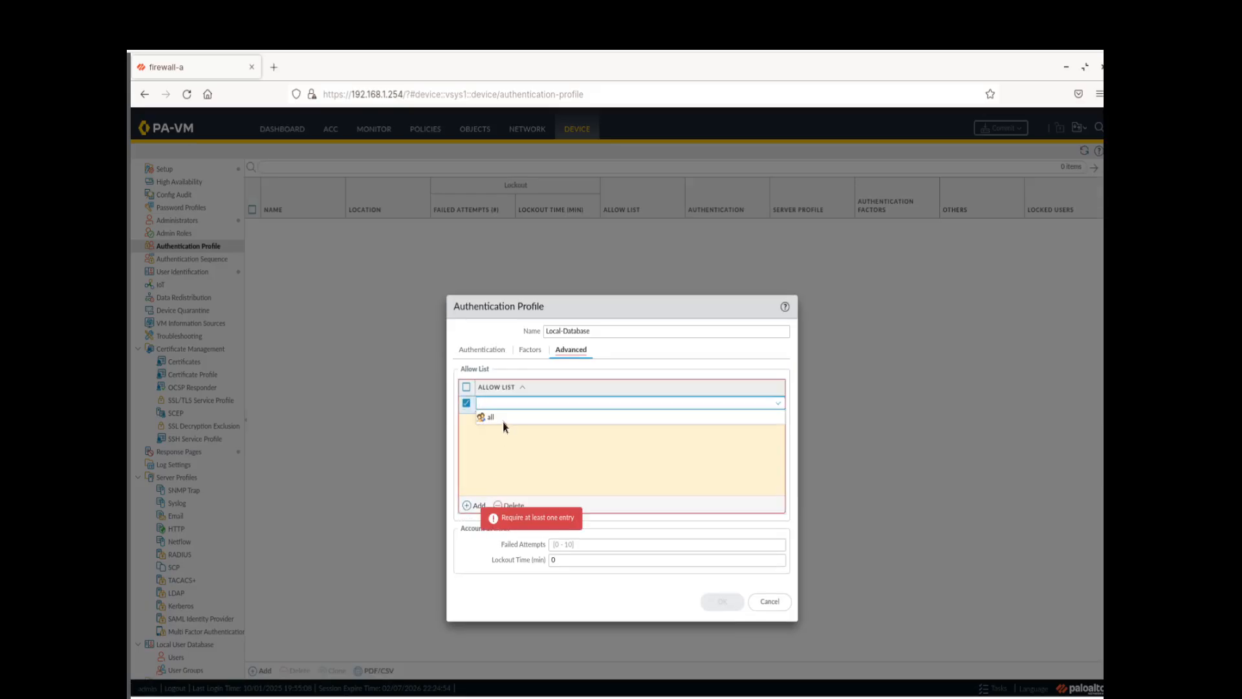
pyautogui.click(503, 420)
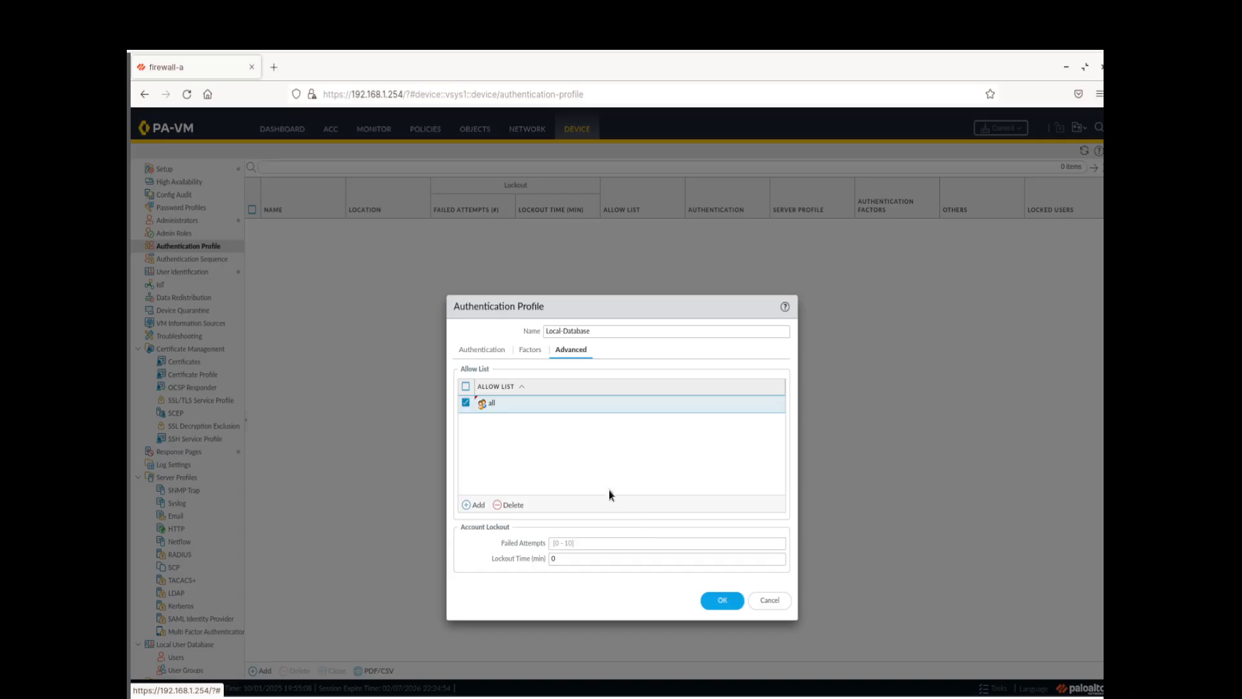
pyautogui.click(716, 607)
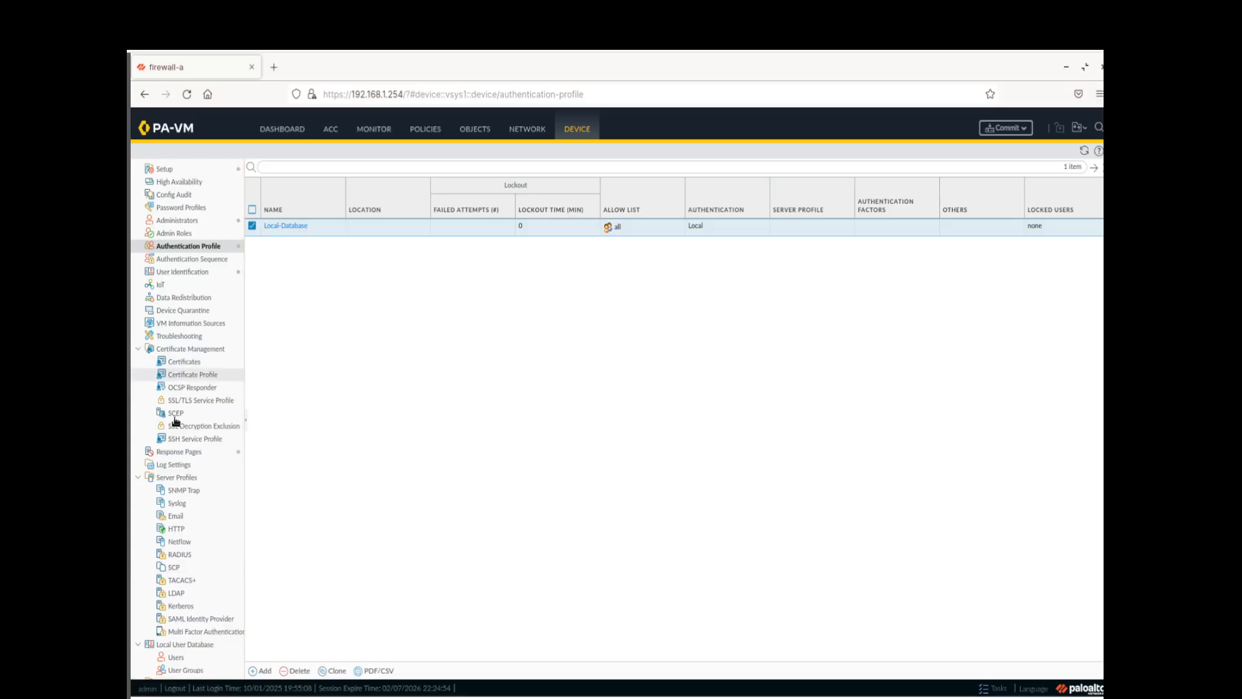
# In Local User Database > Users, enter name adminBob and a password for a new user
pyautogui.scroll(-3, 223, 452)
pyautogui.scroll(-2, 222, 453)
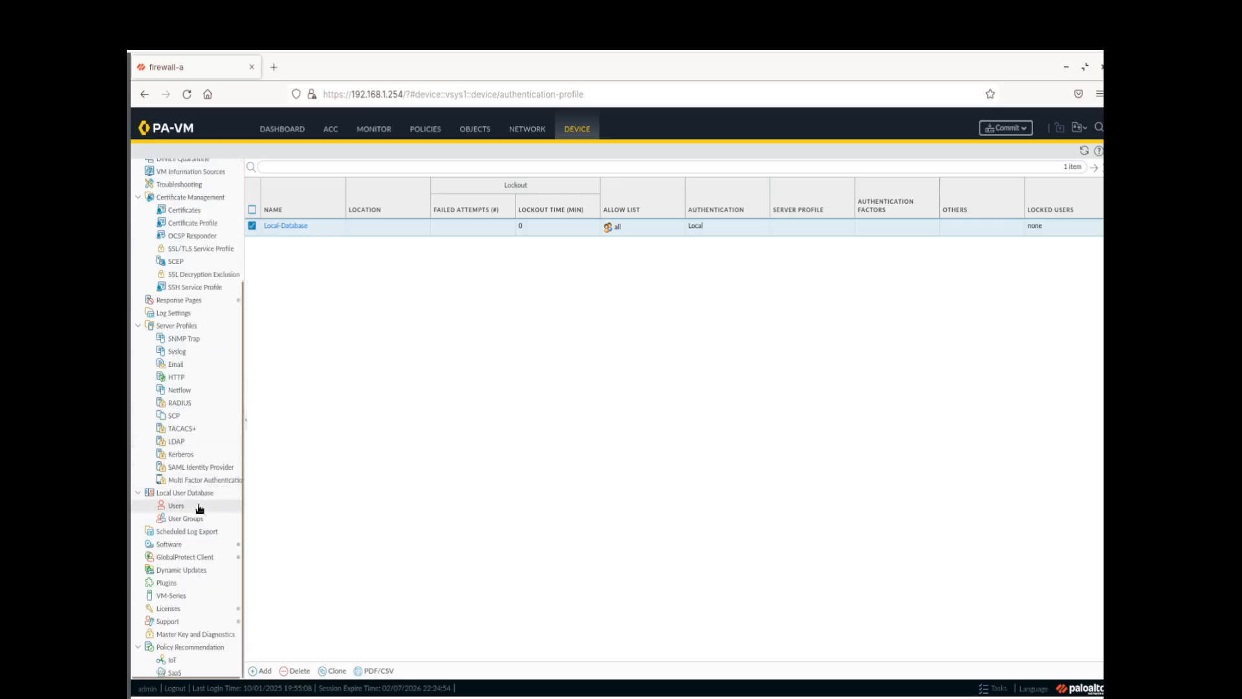
pyautogui.click(200, 509)
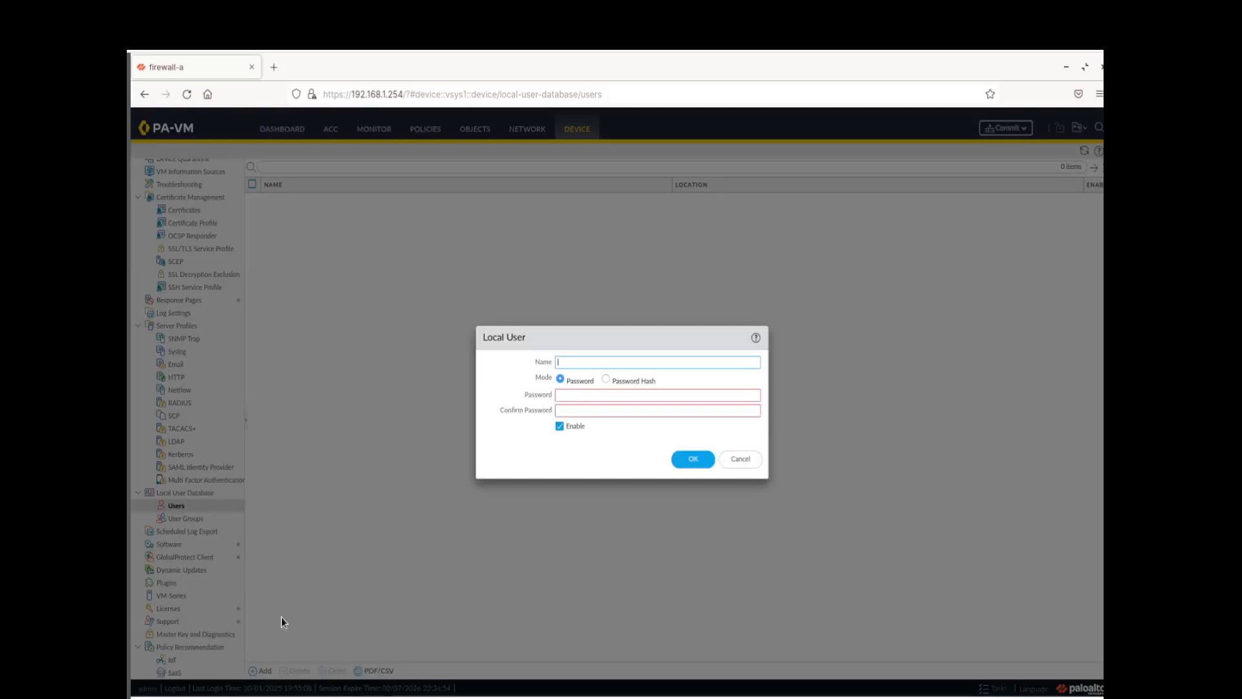
pyautogui.click(644, 363)
pyautogui.write('a')
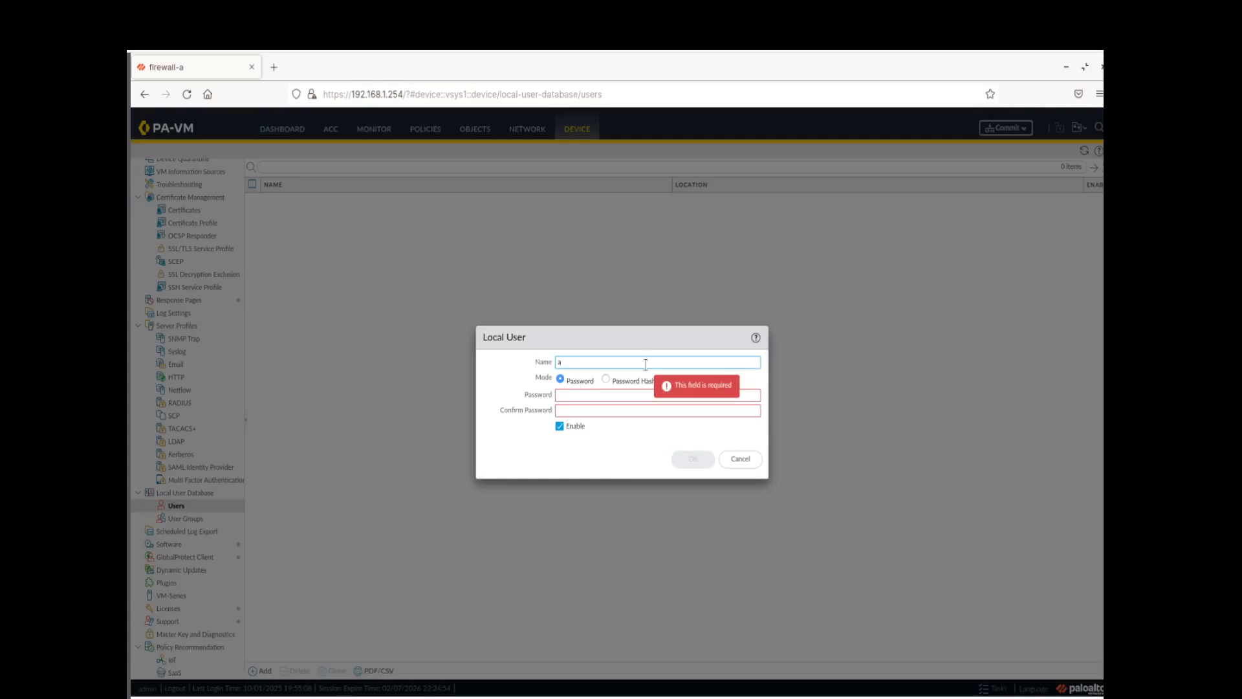
pyautogui.write('dminBob')
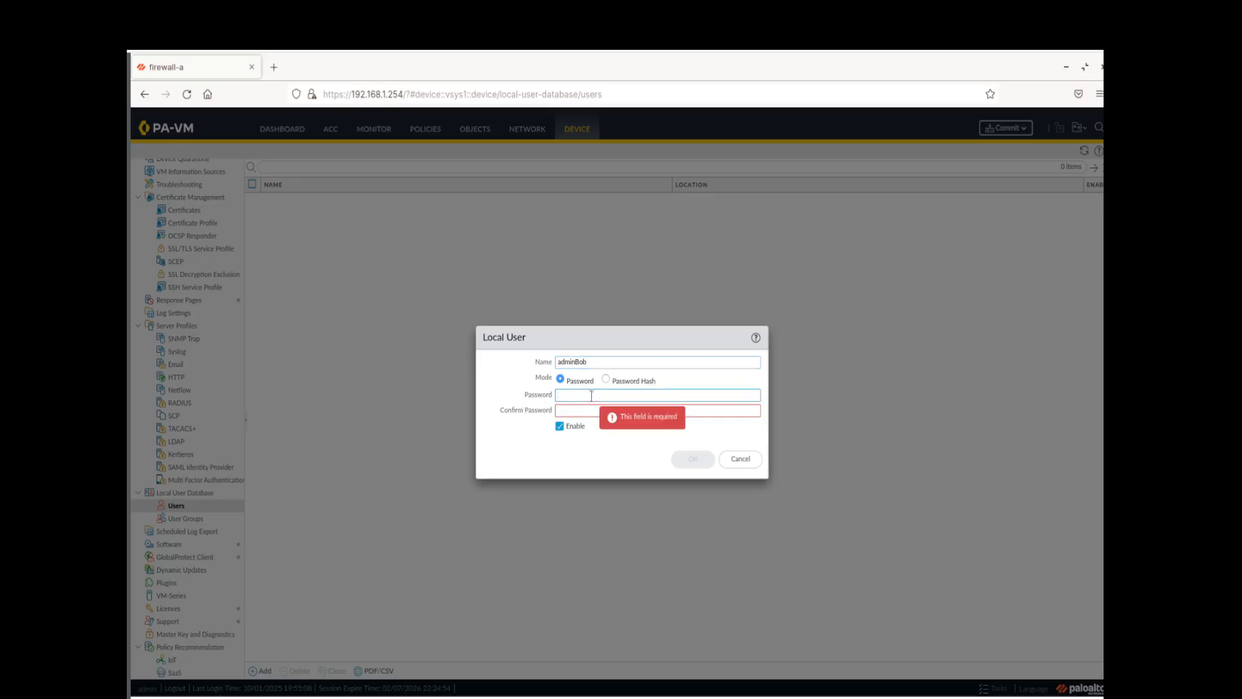
pyautogui.write('••••••••')
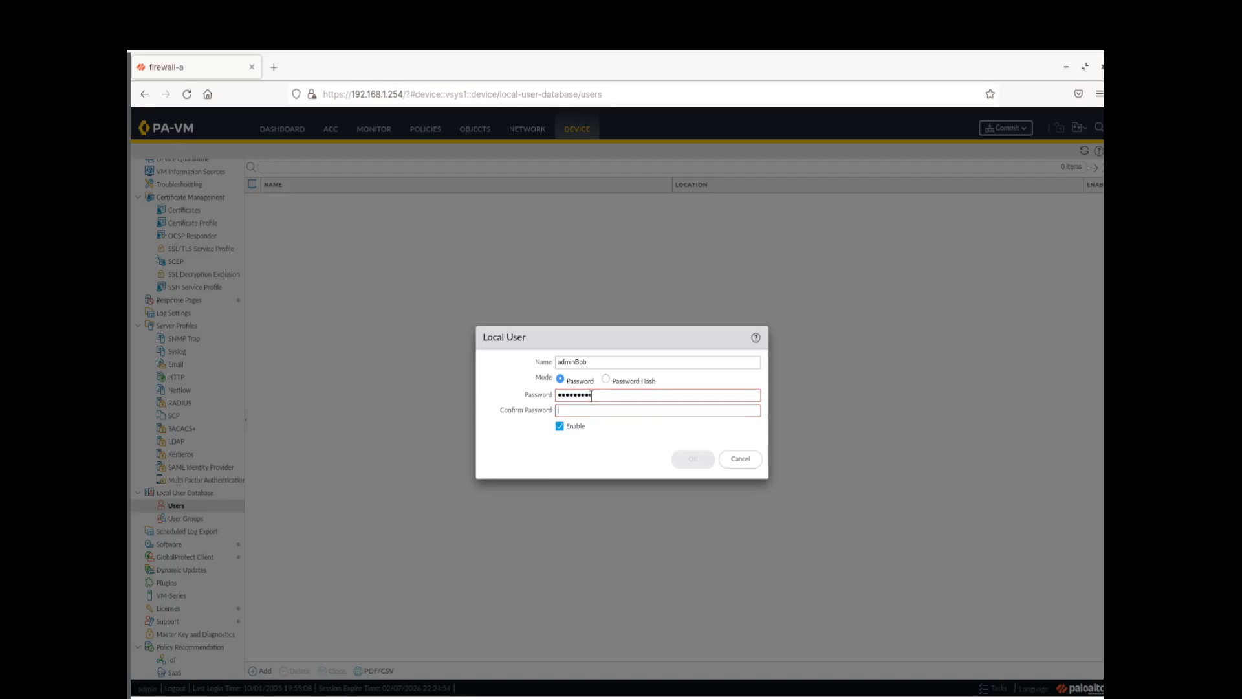
pyautogui.write('••••••••')
pyautogui.click(643, 456)
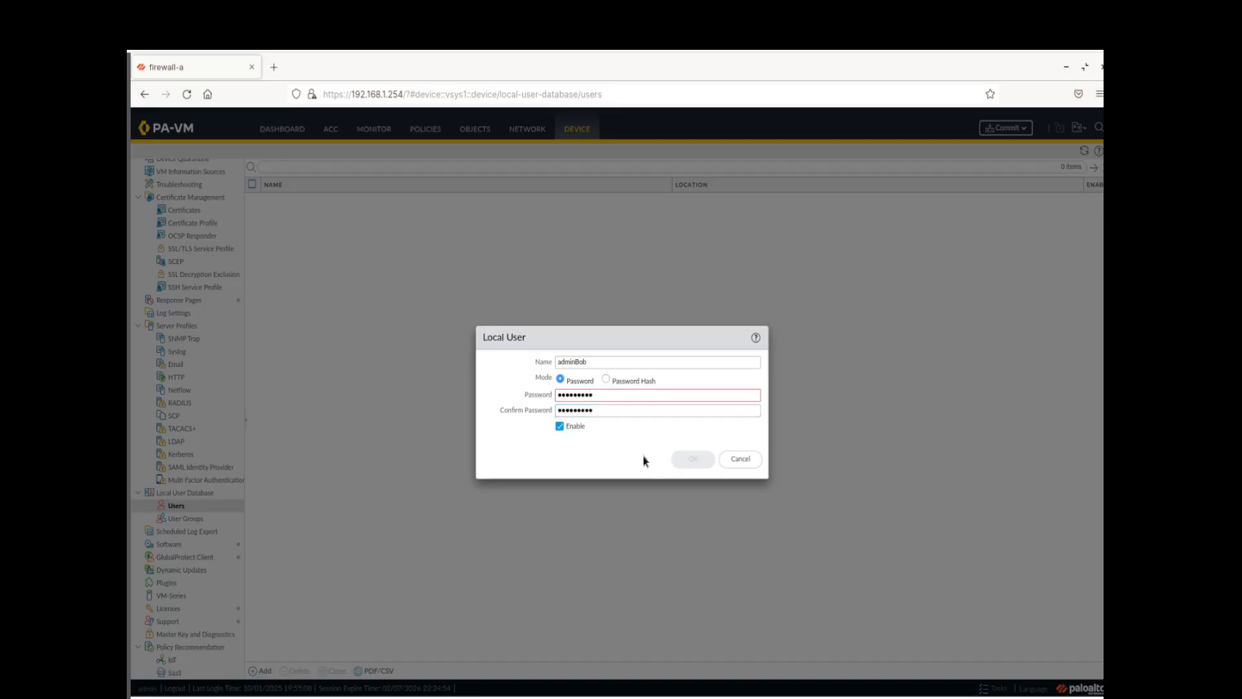
# Retype the mismatched password and its confirmation, then save local user adminBob
pyautogui.click(607, 396)
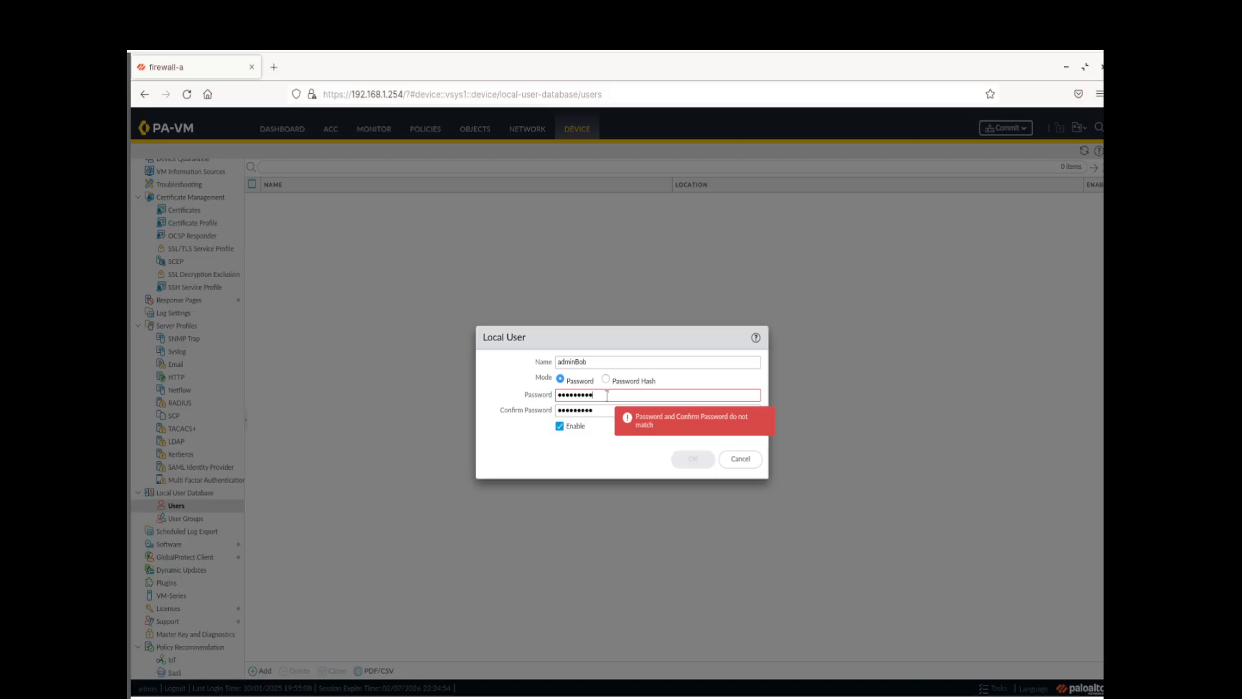
pyautogui.press('BackSpace')
pyautogui.press('BackSpace')
pyautogui.press('BackSpace')
pyautogui.press('BackSpace')
pyautogui.press('BackSpace')
pyautogui.press('BackSpace')
pyautogui.press('BackSpace')
pyautogui.press('BackSpace')
pyautogui.press('BackSpace')
pyautogui.write('•••••••')
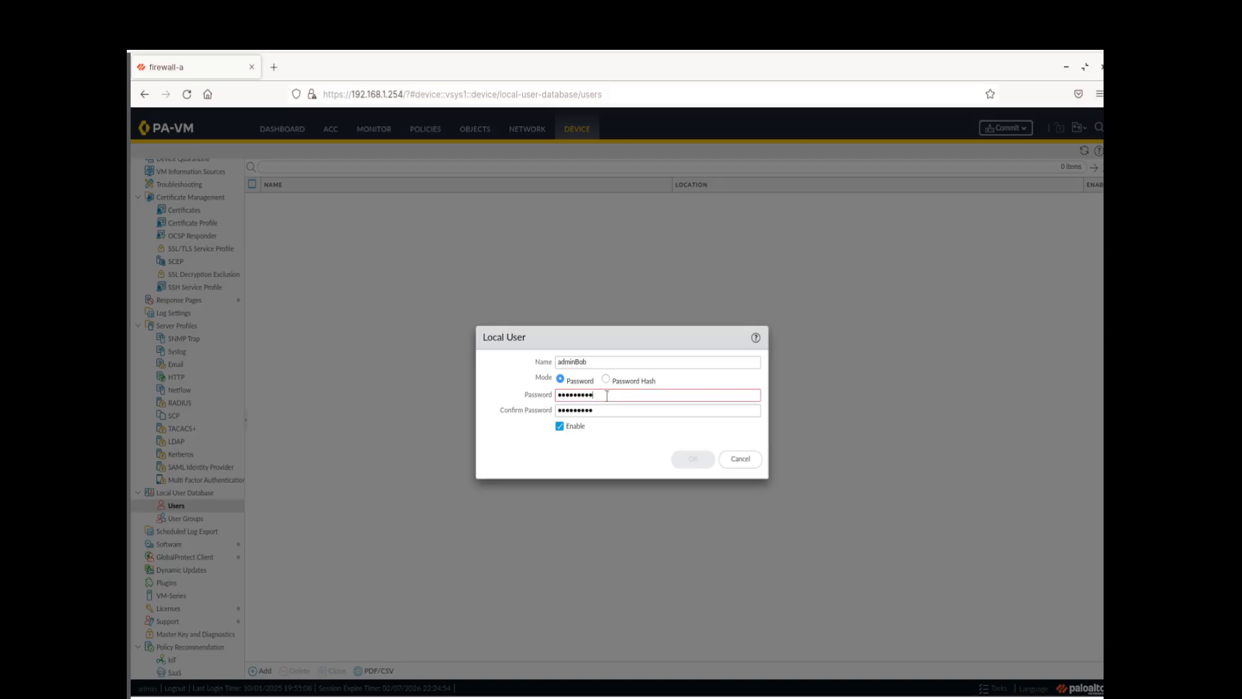
pyautogui.doubleClick(606, 411)
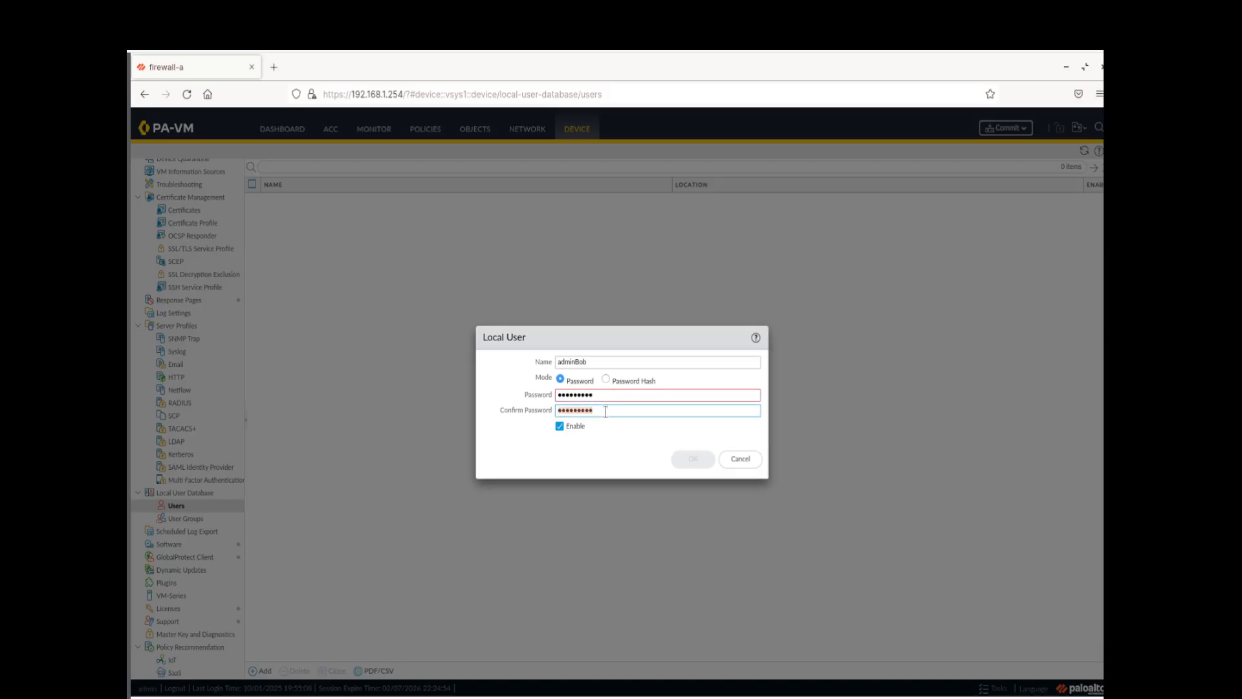
pyautogui.write('•••••••••')
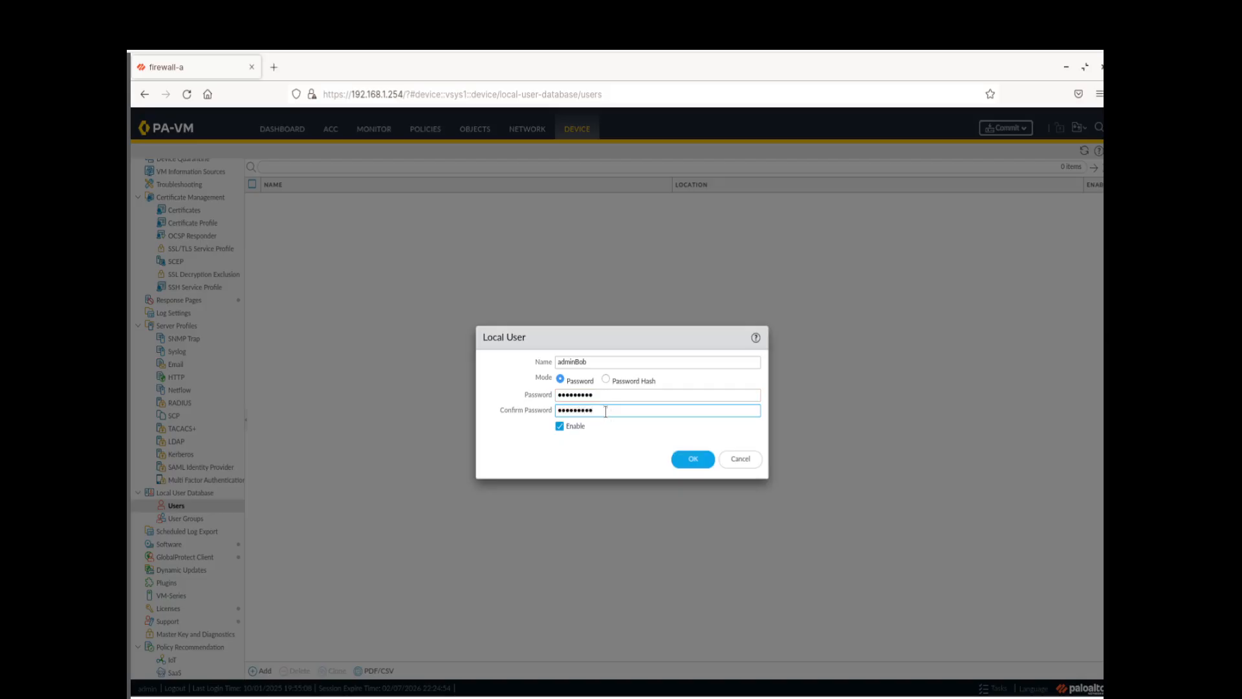
pyautogui.click(682, 460)
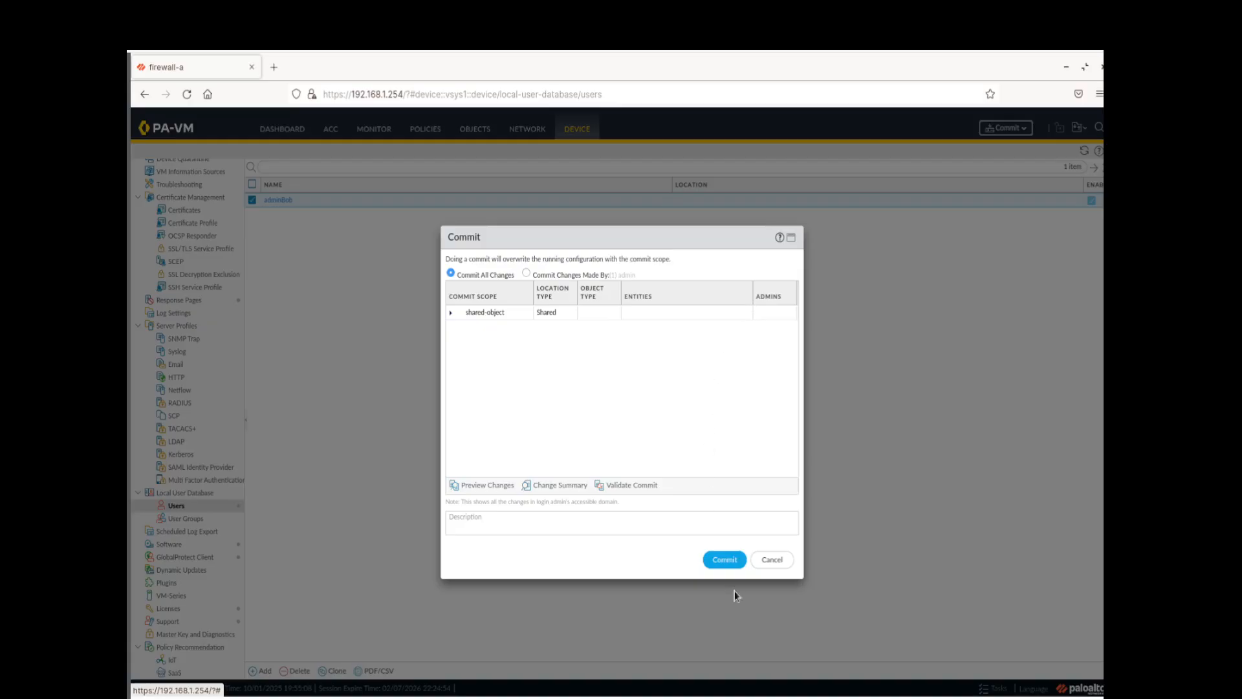
# Commit the new local user and bring the Administrators list back into view
pyautogui.click(728, 561)
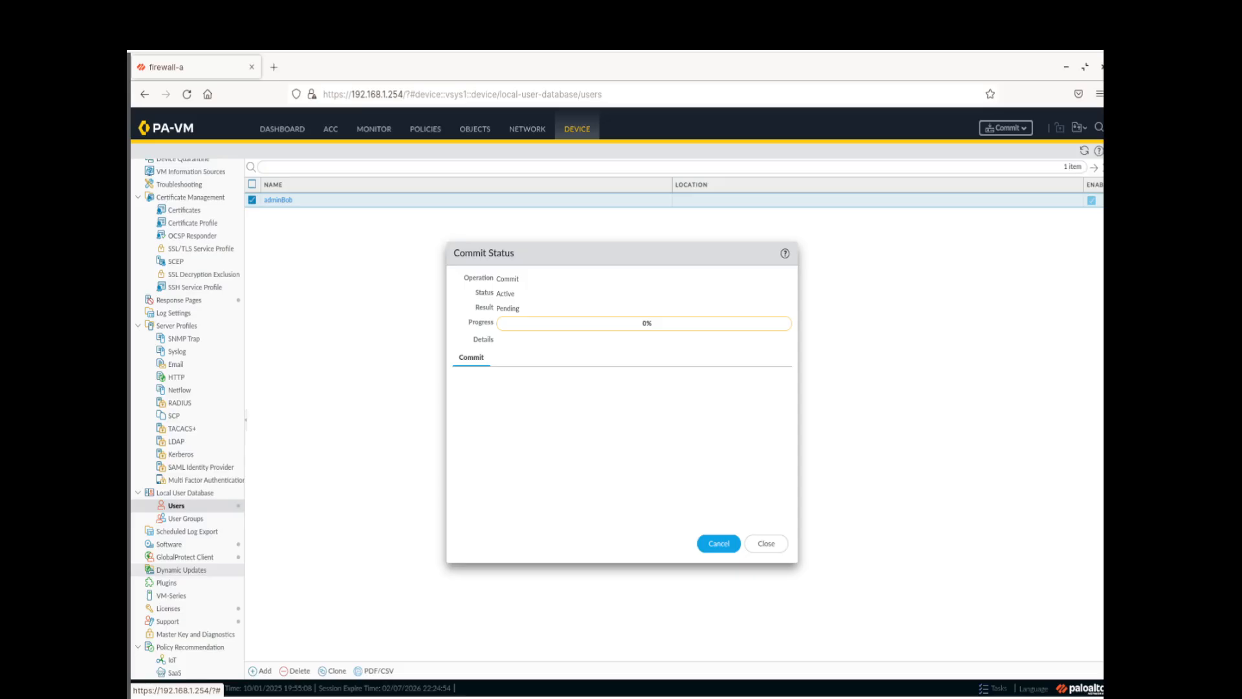
pyautogui.click(755, 543)
pyautogui.scroll(2, 178, 353)
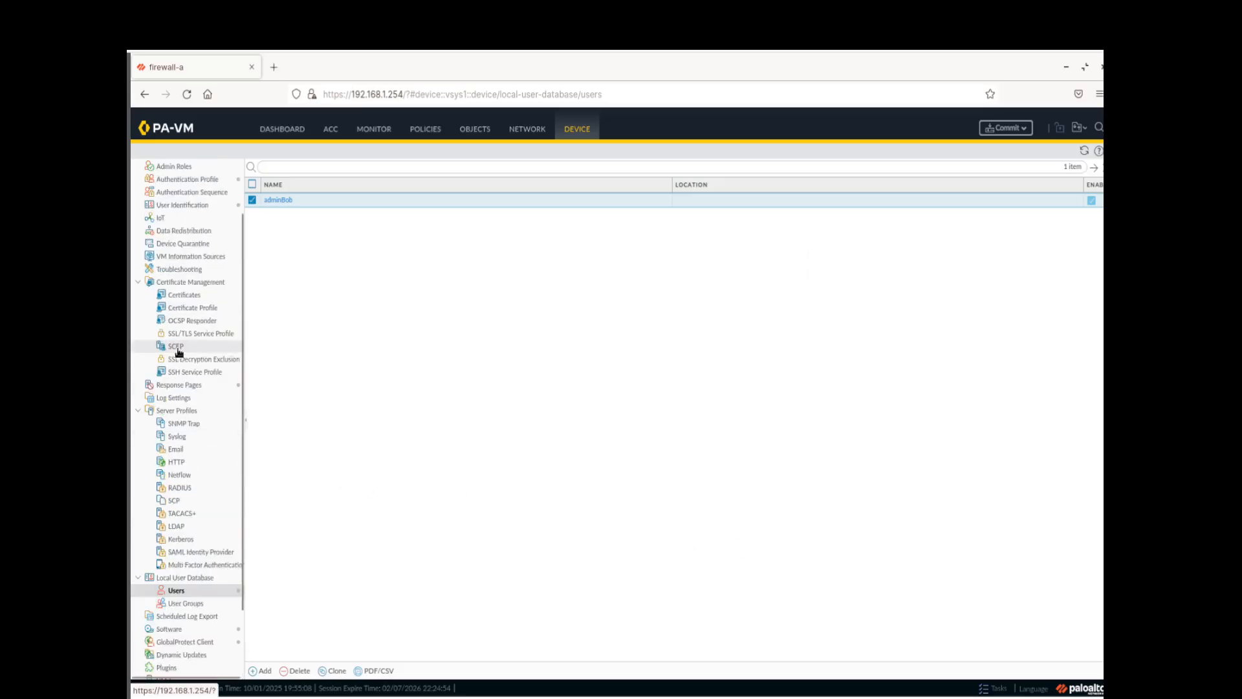
pyautogui.scroll(2, 191, 256)
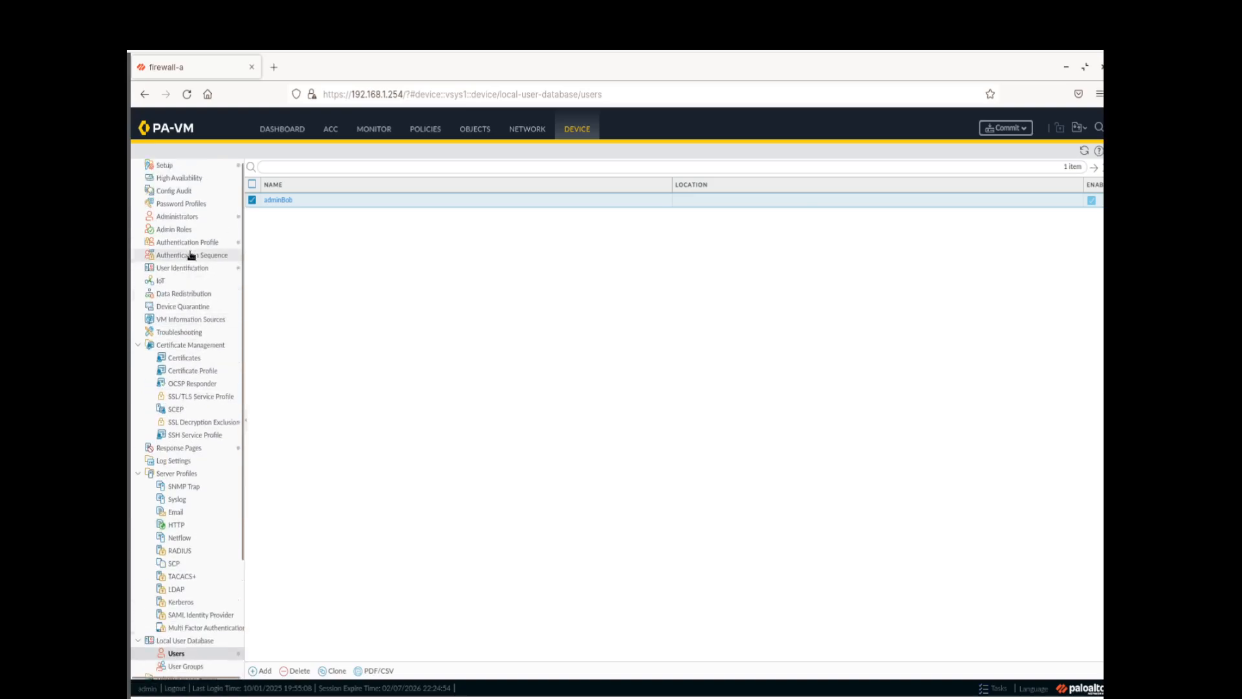
pyautogui.scroll(1, 191, 255)
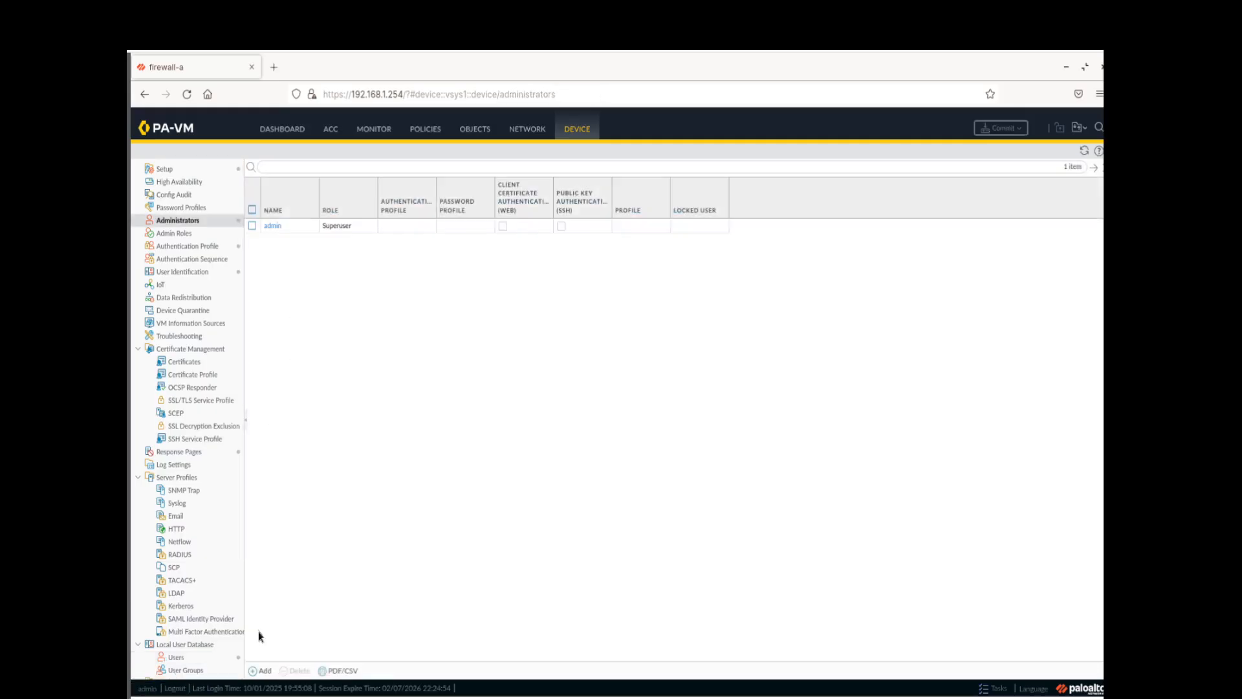
# Add superuser administrator adminBob with the Local-Database authentication profile and commit it
pyautogui.click(261, 671)
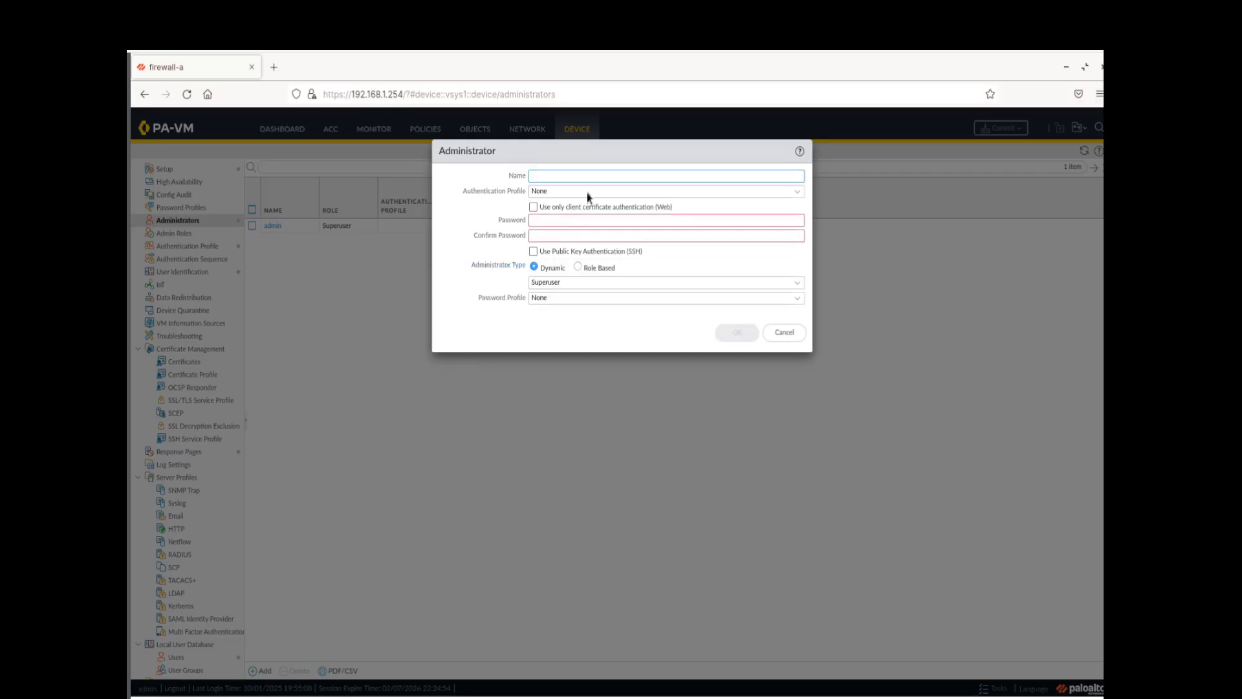
pyautogui.write('a')
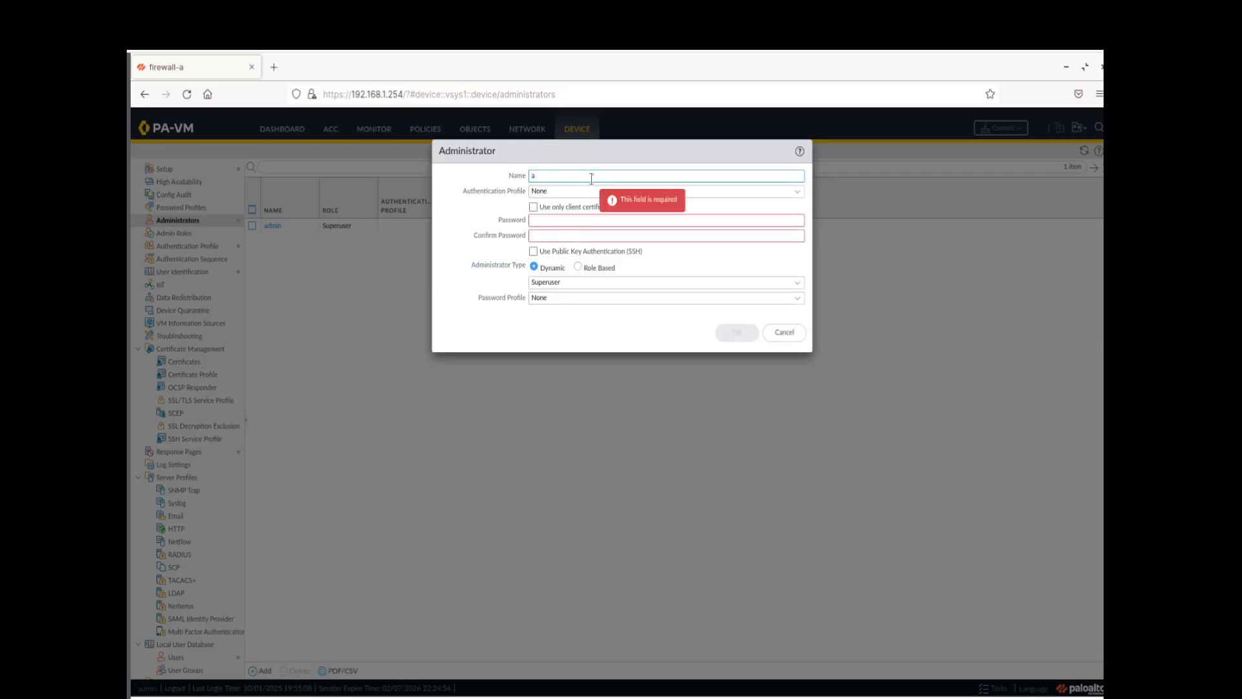
pyautogui.write('dminBob')
pyautogui.click(792, 193)
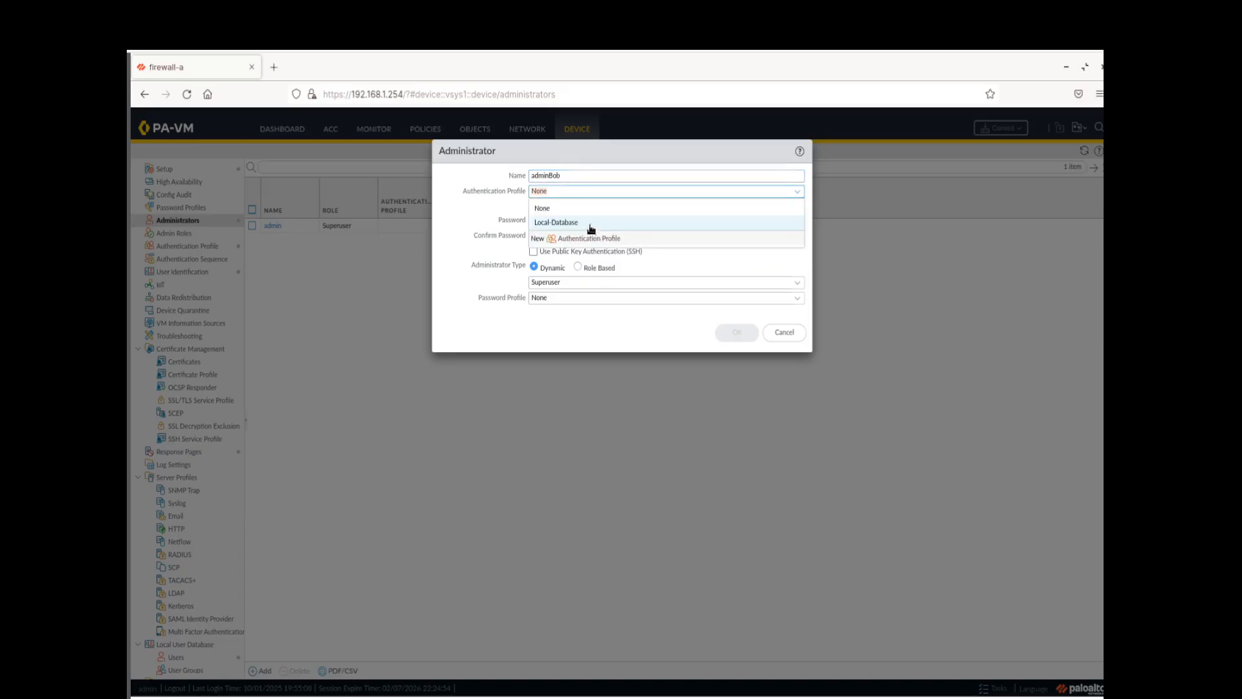
pyautogui.click(588, 223)
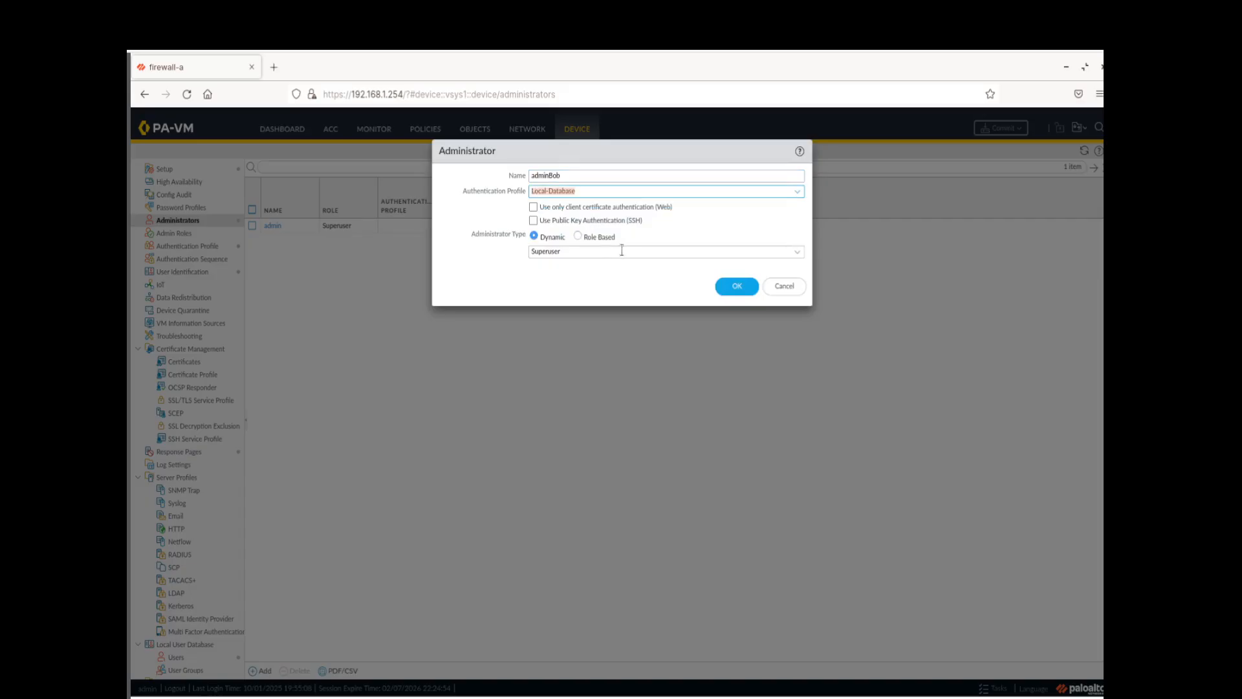
pyautogui.click(727, 288)
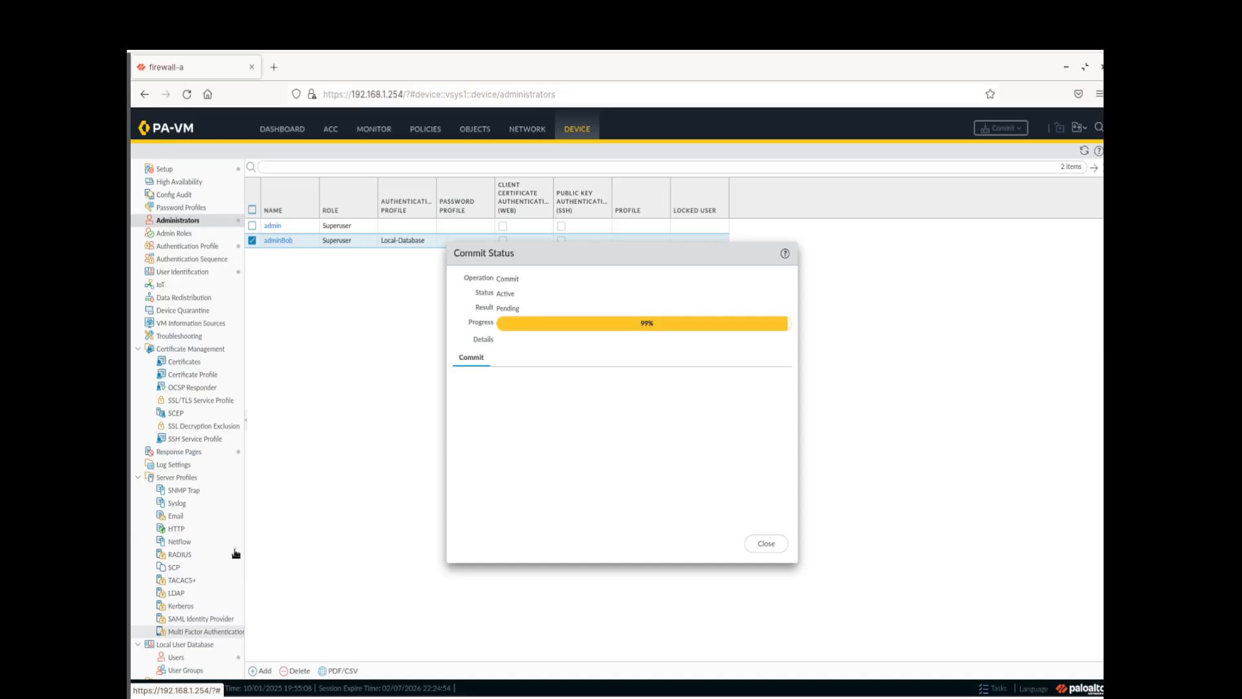
pyautogui.click(760, 544)
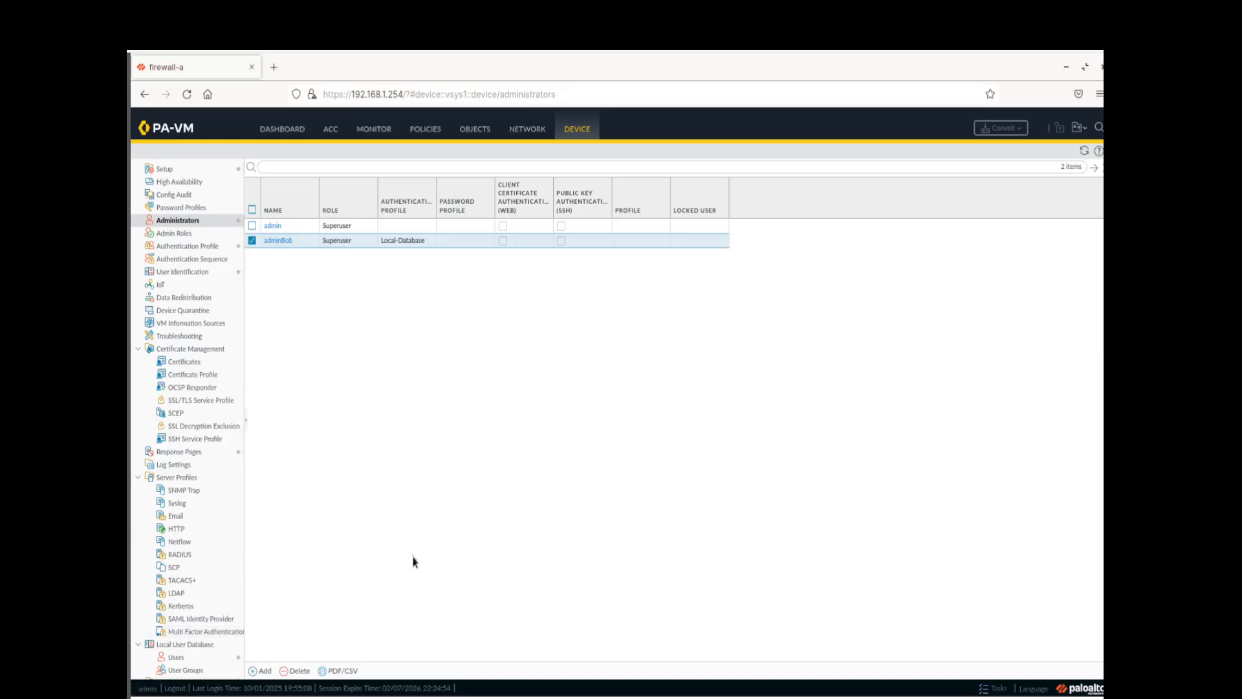
# Log out, then log back in as adminBob with its password
pyautogui.click(175, 688)
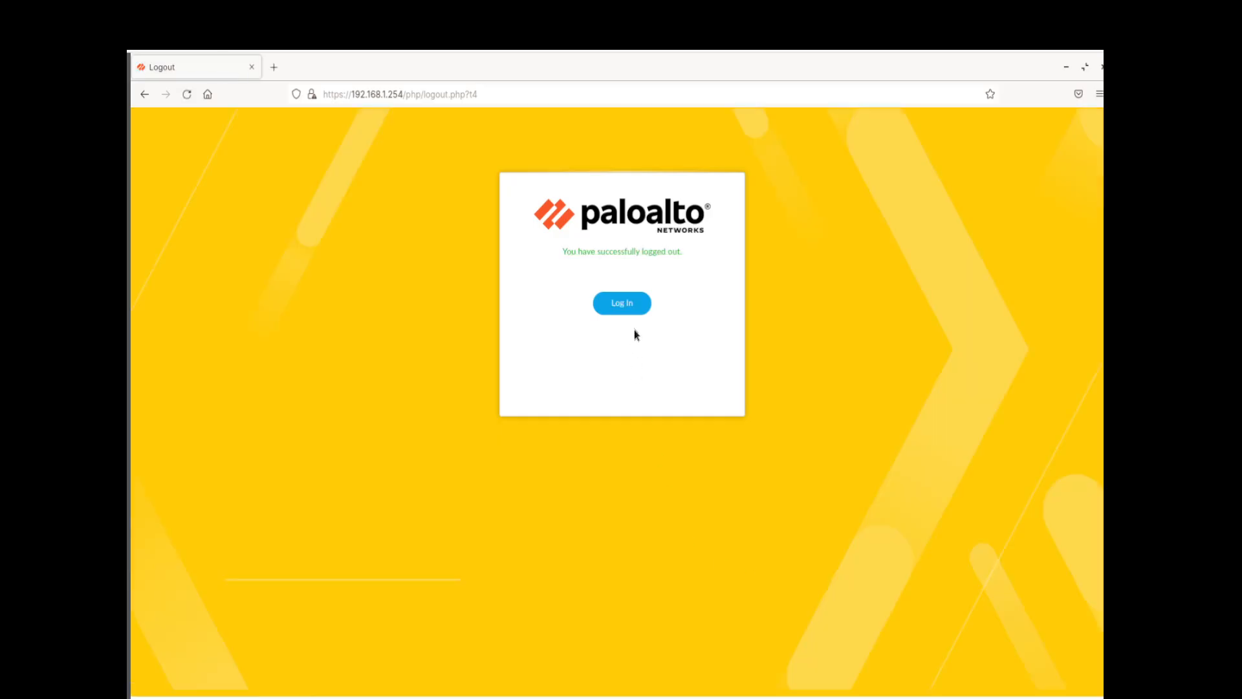
pyautogui.click(633, 310)
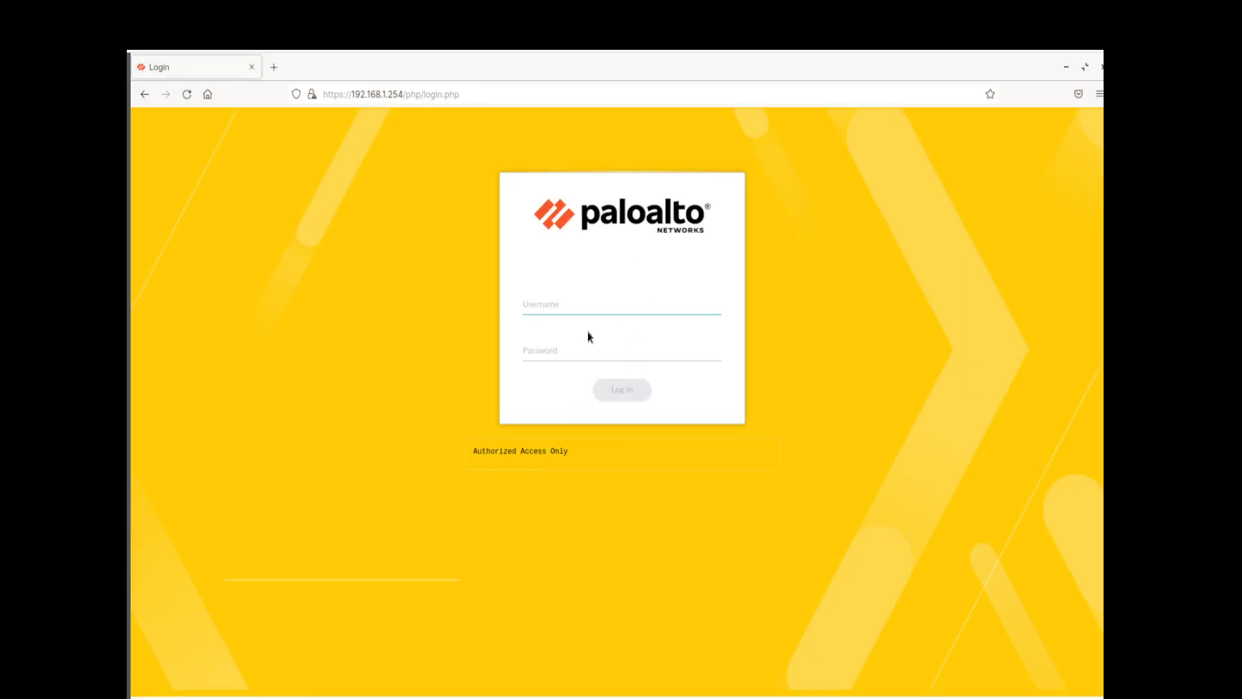
pyautogui.write('adminBob')
pyautogui.press('Tab')
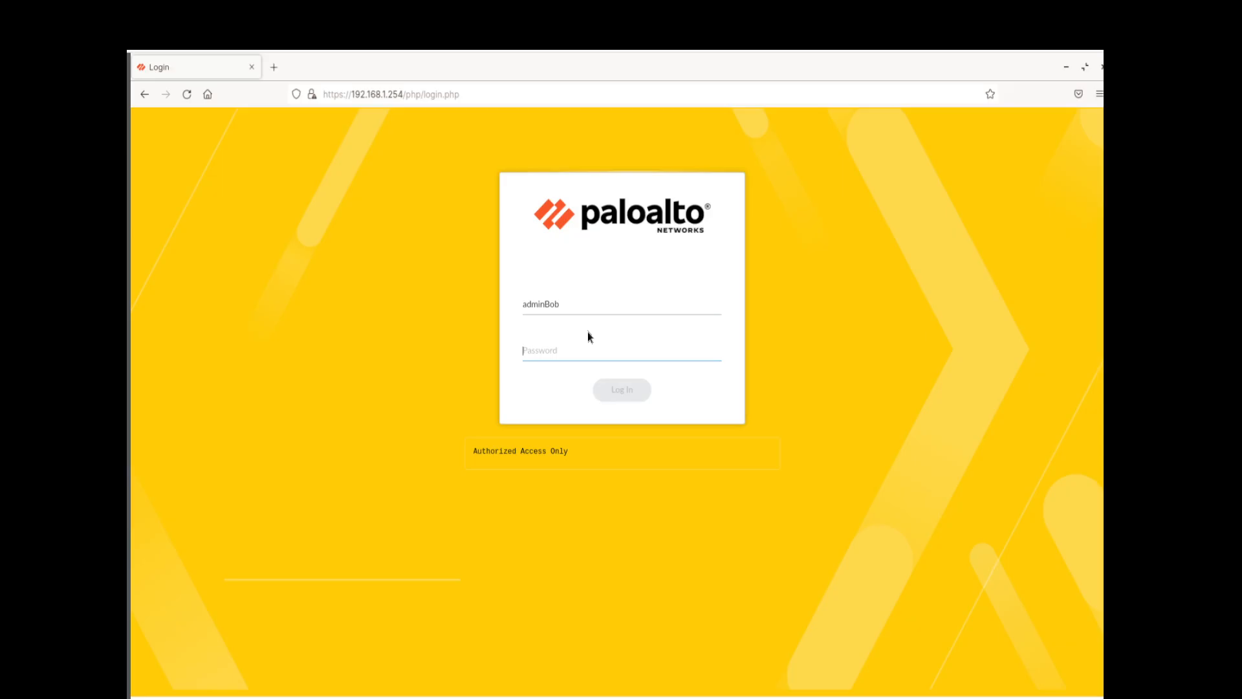
pyautogui.write('••••••')
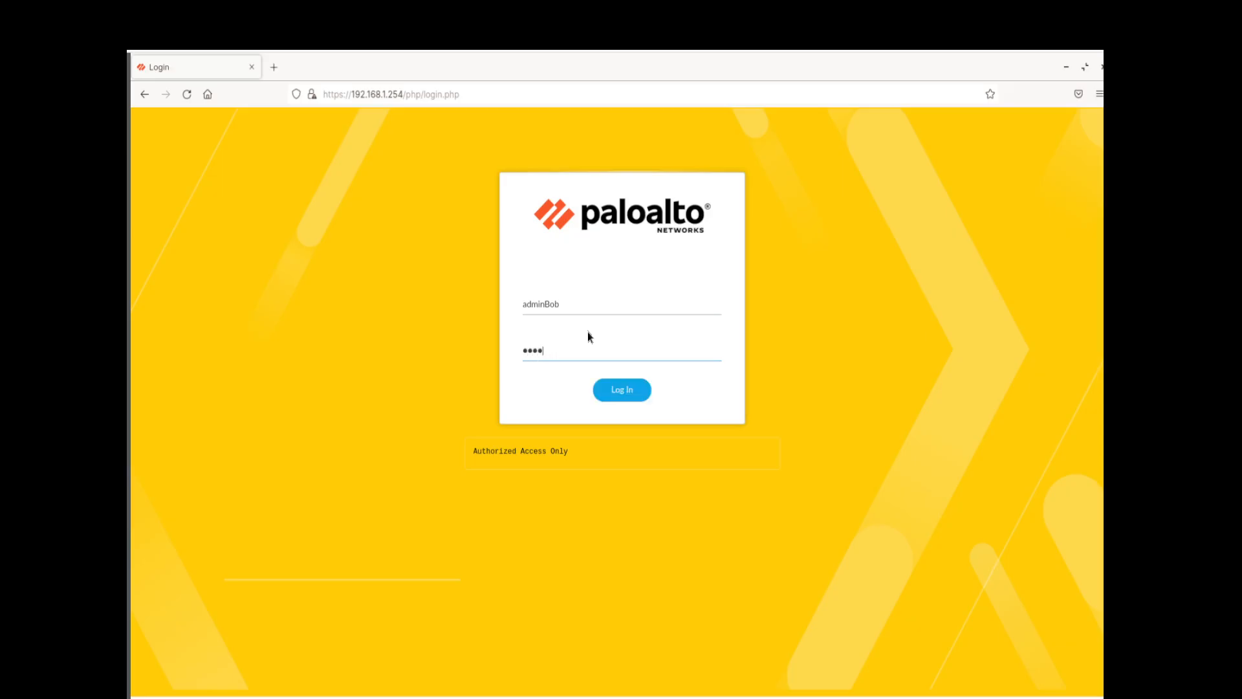
pyautogui.write('••')
pyautogui.press('Return')
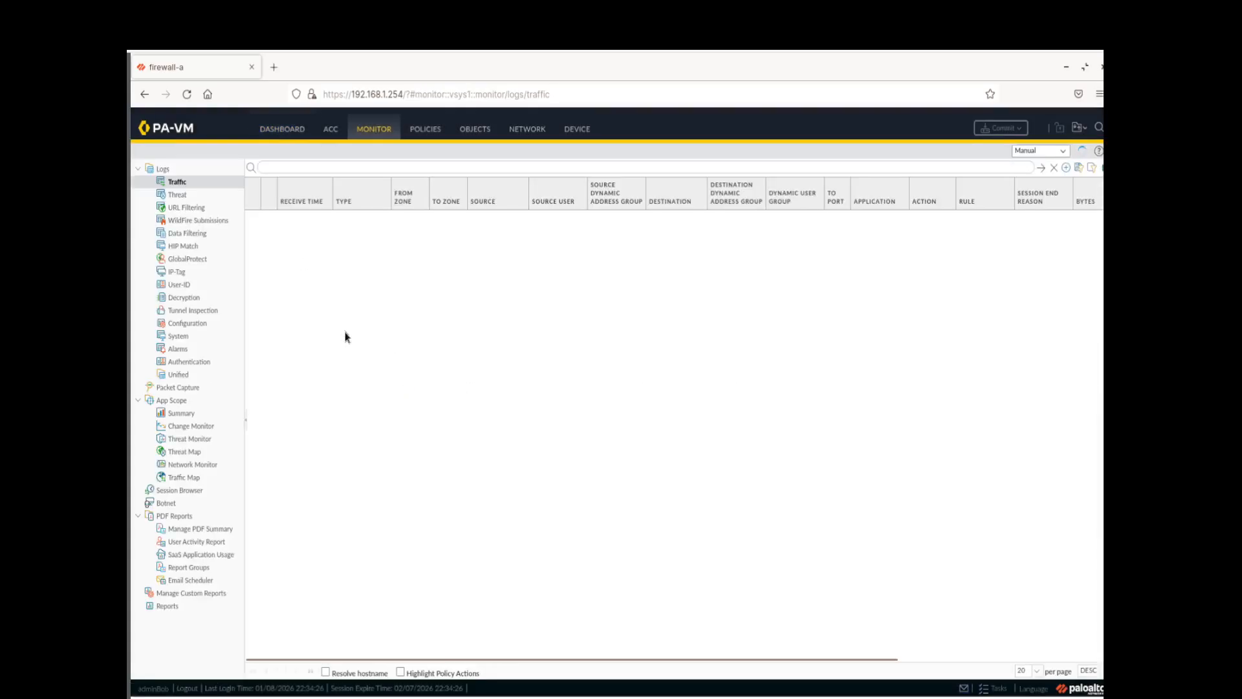
# Check the Authentication and System logs for adminBob's successful login, then log out
pyautogui.click(200, 363)
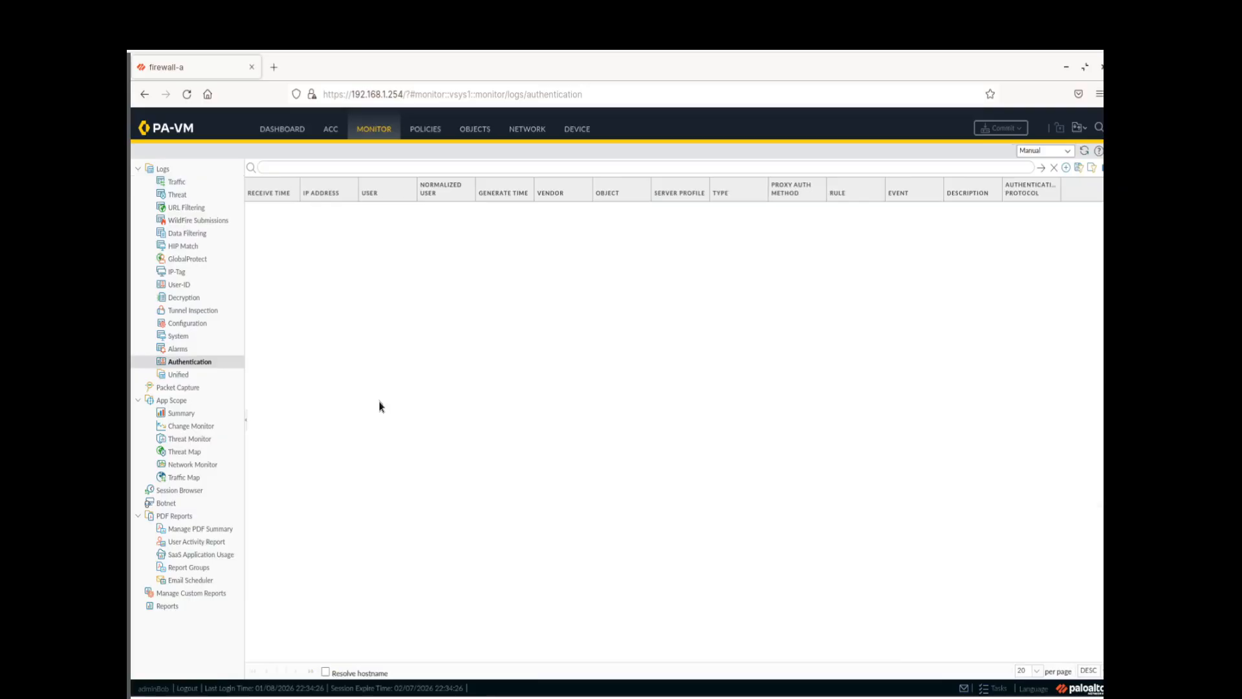
pyautogui.click(192, 337)
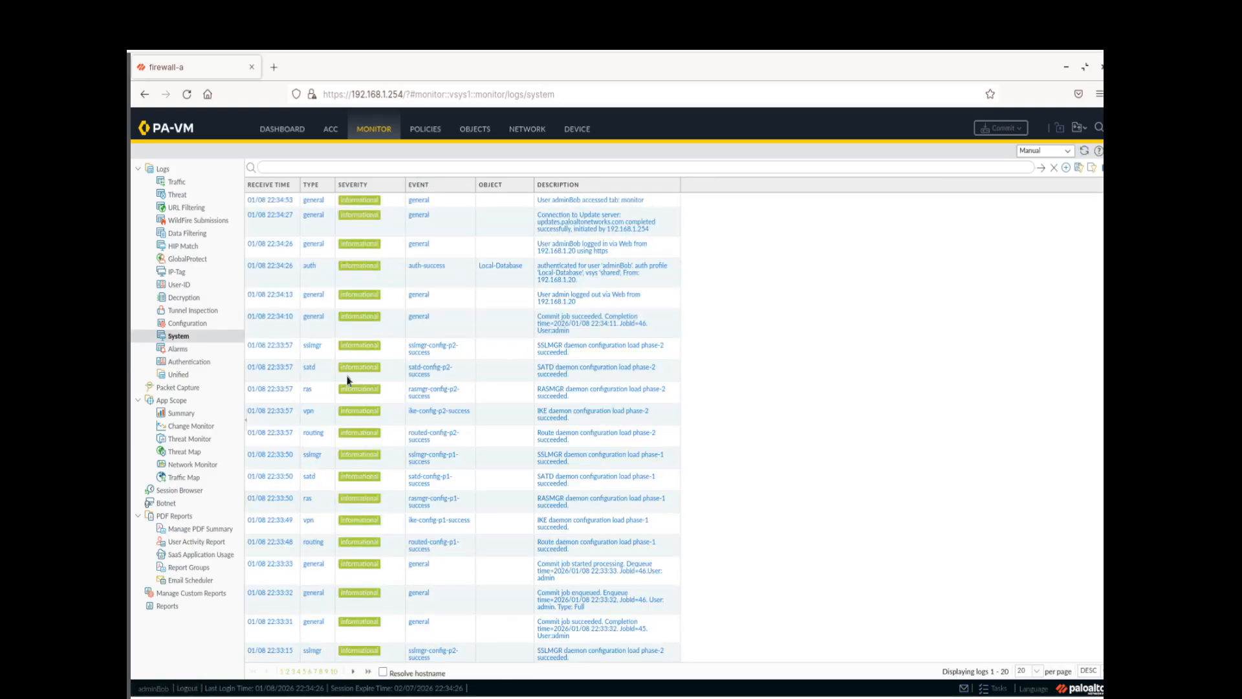
pyautogui.click(187, 688)
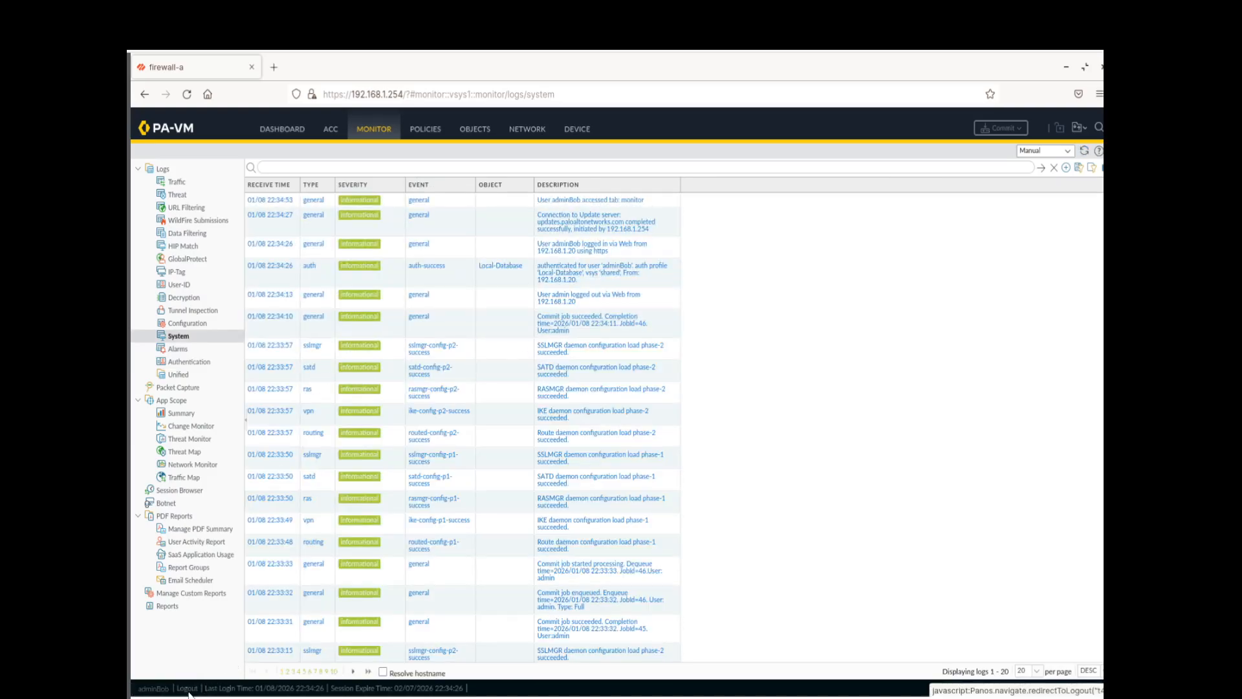
# Log in as admin with its password, then retype the credentials after the invalid-login error
pyautogui.click(624, 306)
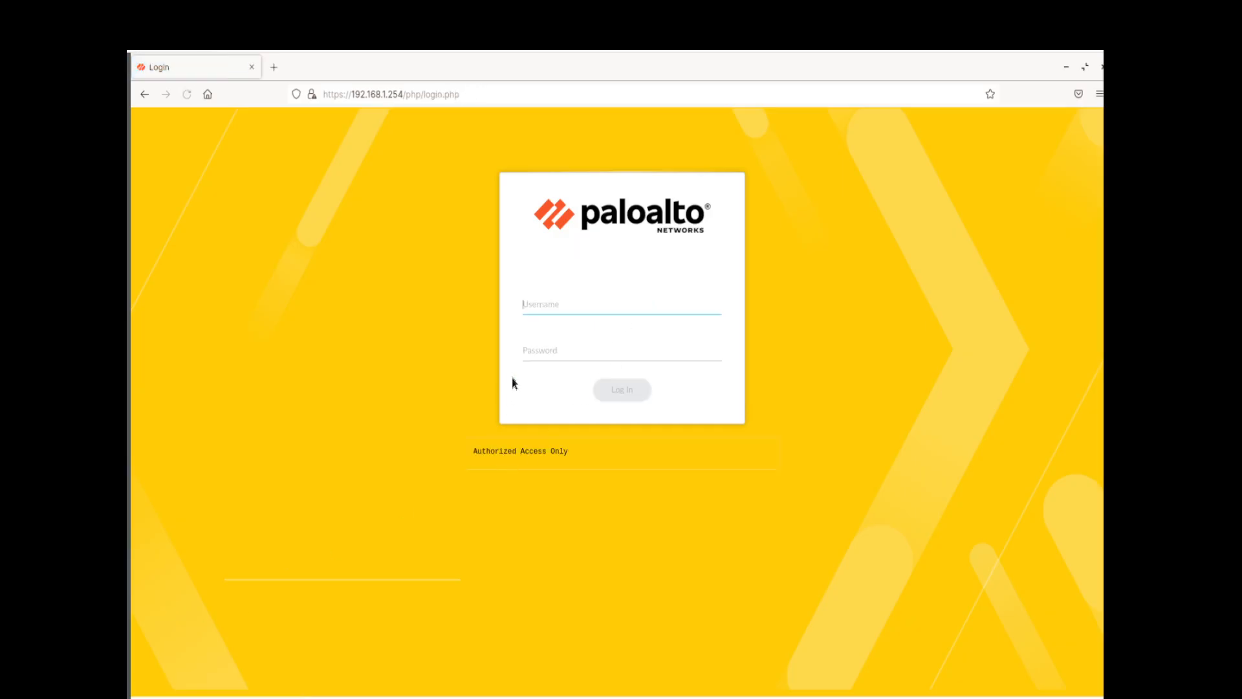
pyautogui.write('admin')
pyautogui.press('Tab')
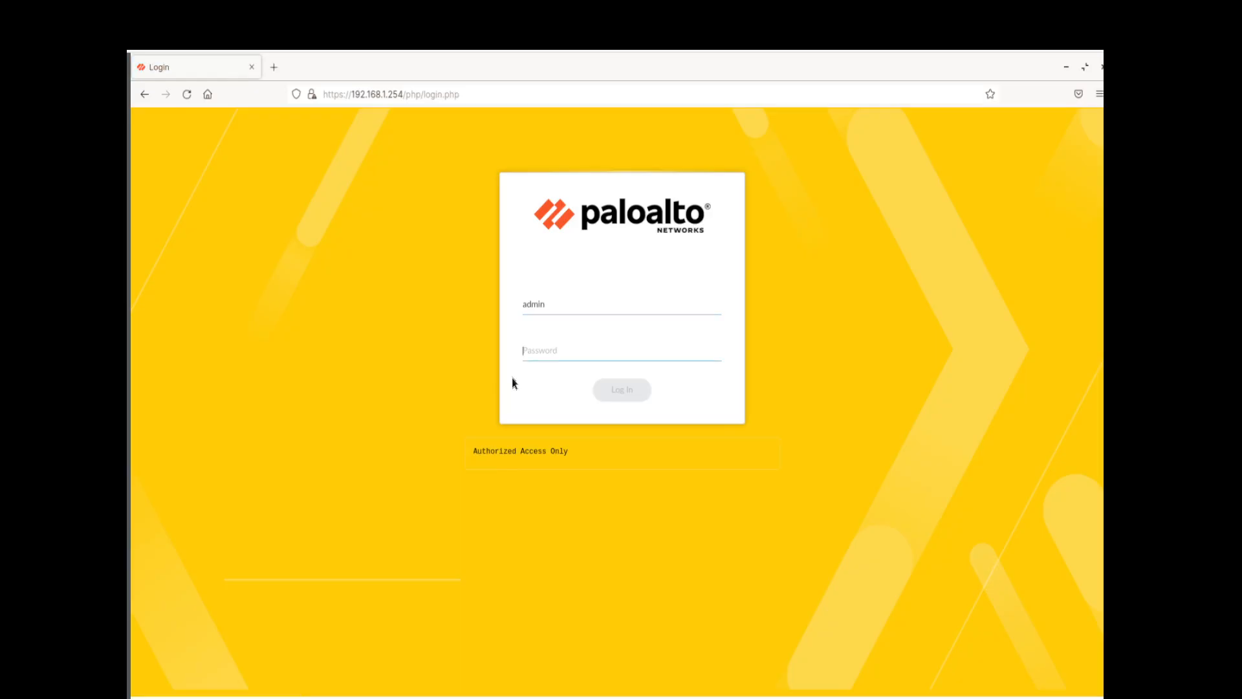
pyautogui.write('adm')
pyautogui.write('••')
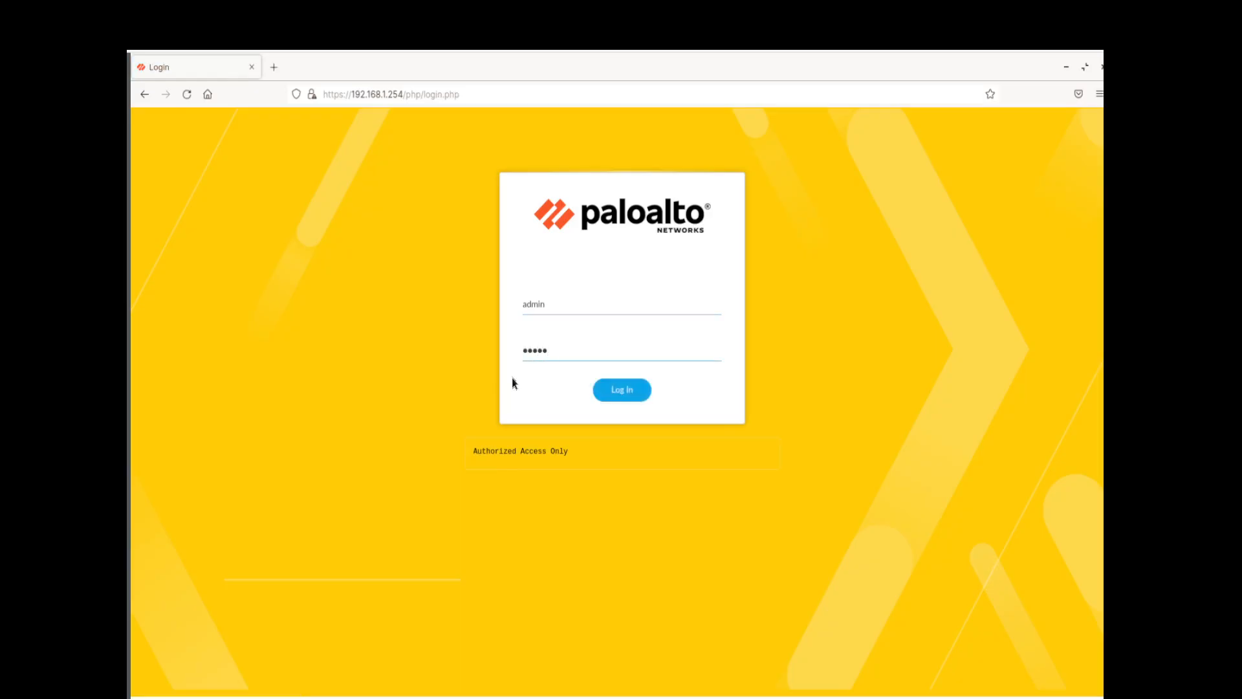
pyautogui.write('••••')
pyautogui.press('Return')
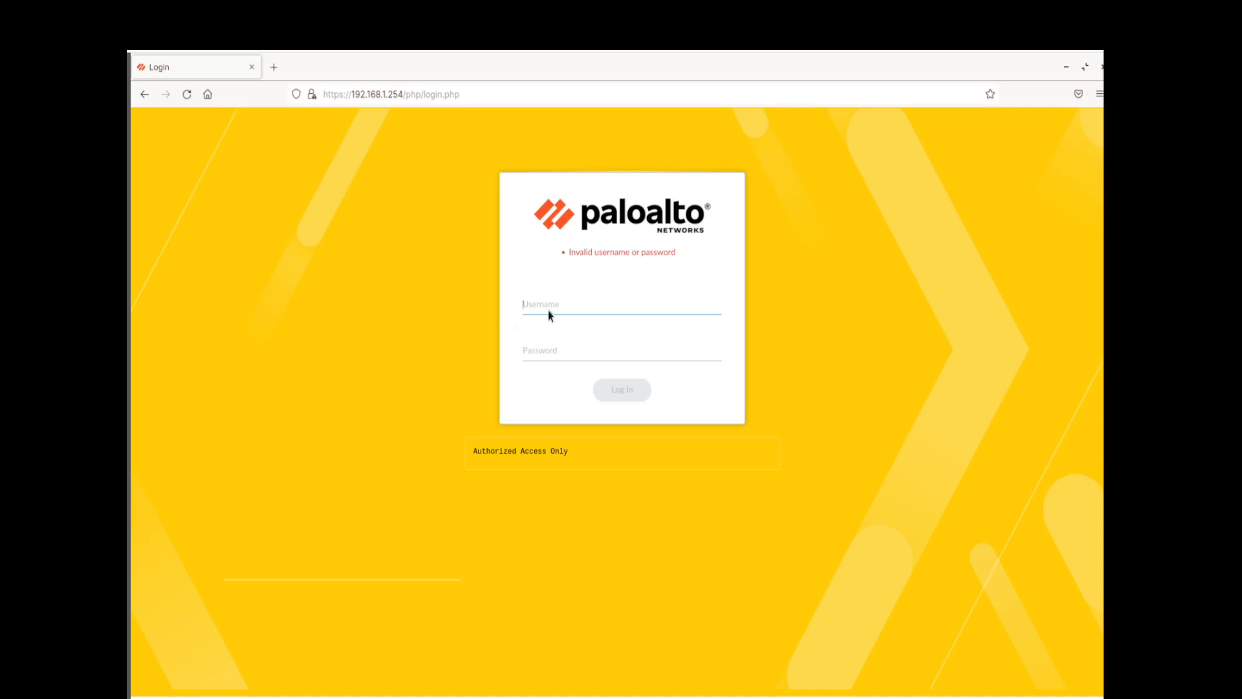
pyautogui.write('admin')
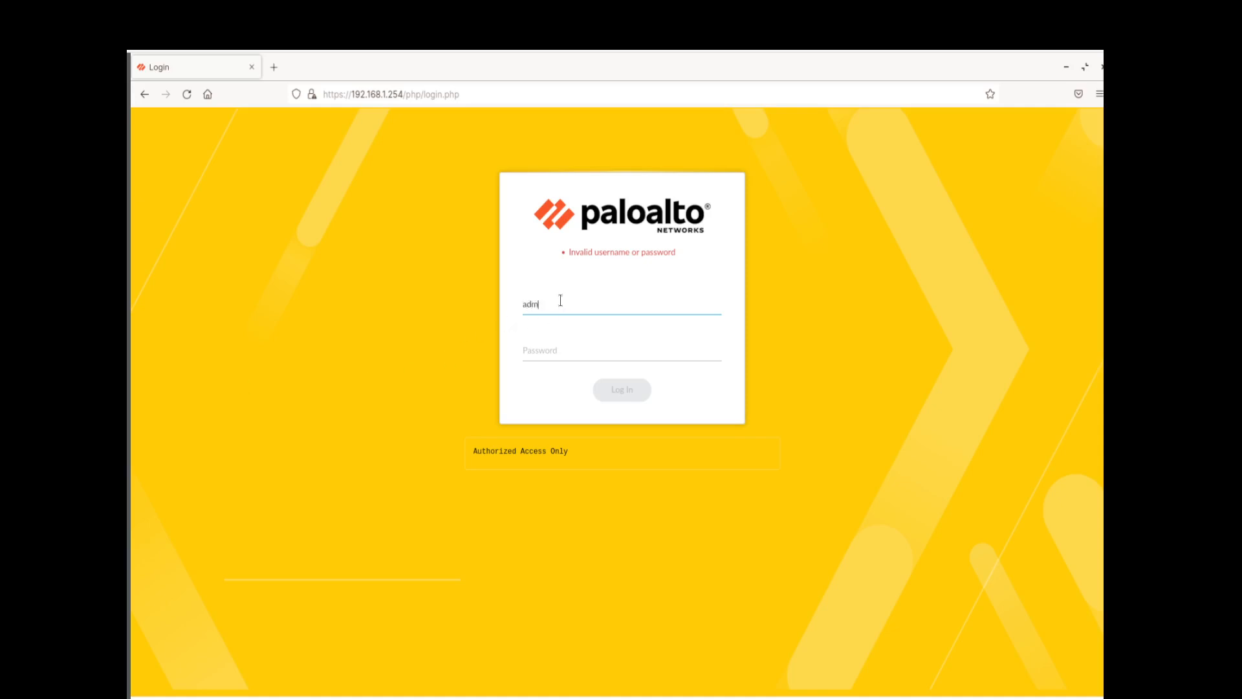
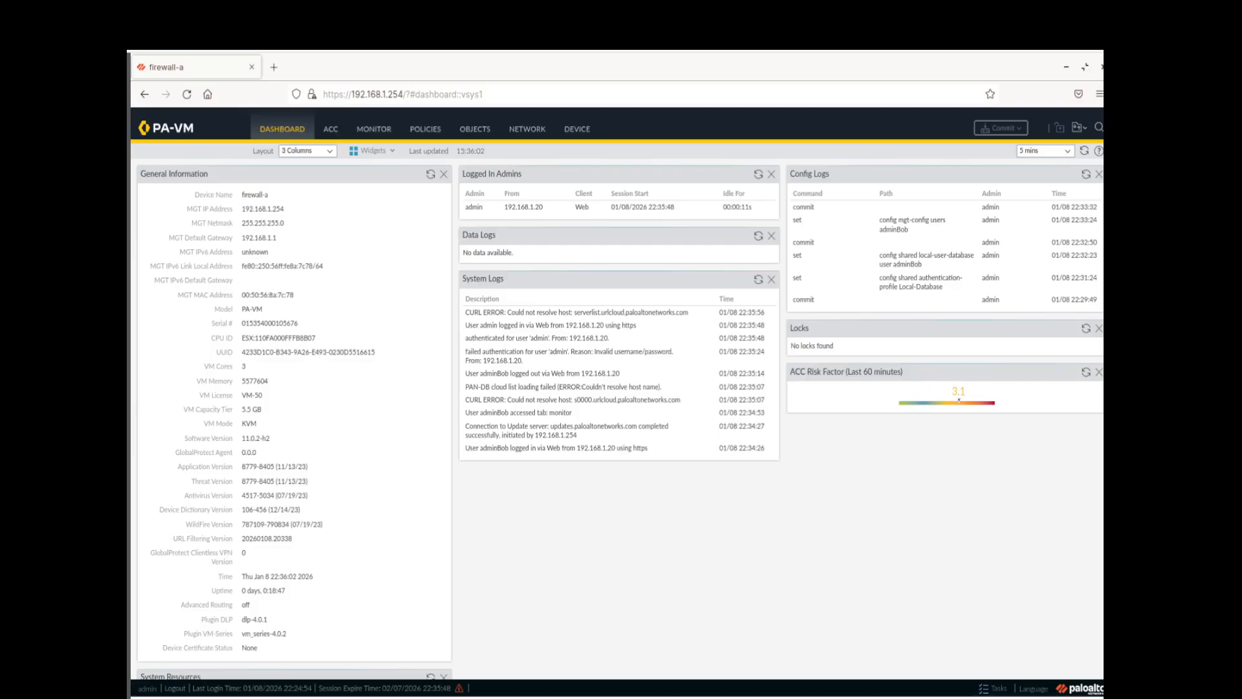
# Open the Device Administrators page listing the admin and adminBob accounts
pyautogui.click(577, 130)
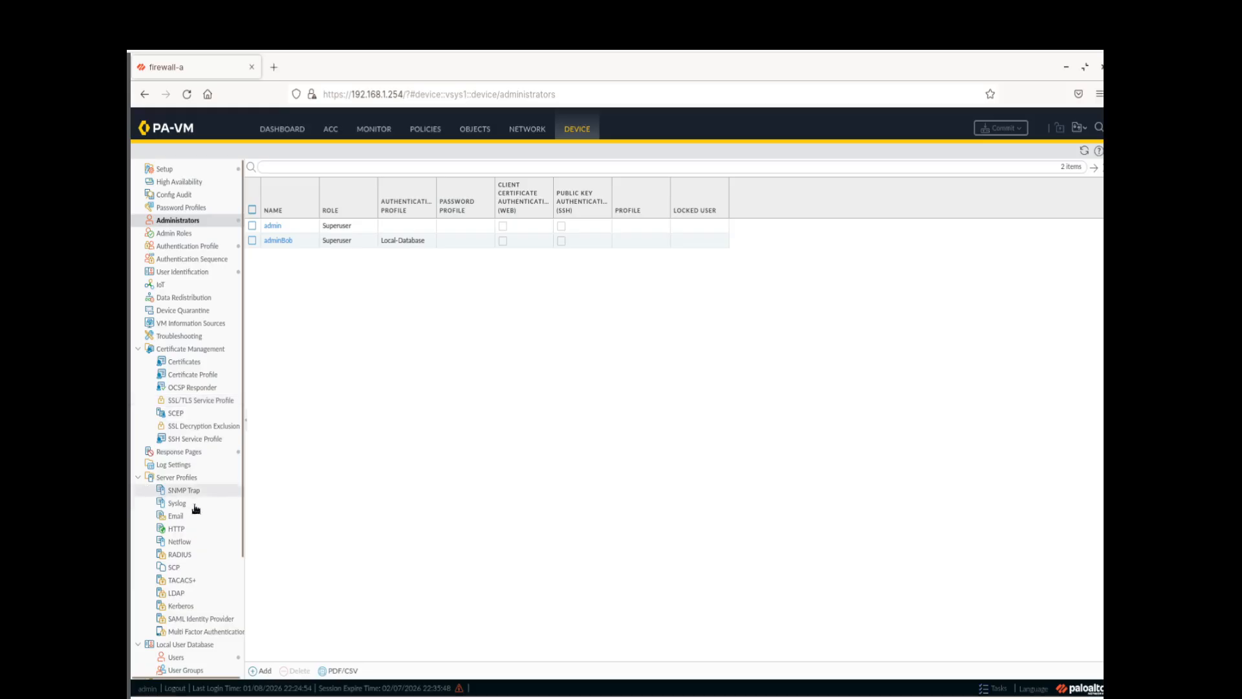
# Create a new LDAP server profile named 'LDAP Server Profile'
pyautogui.click(177, 593)
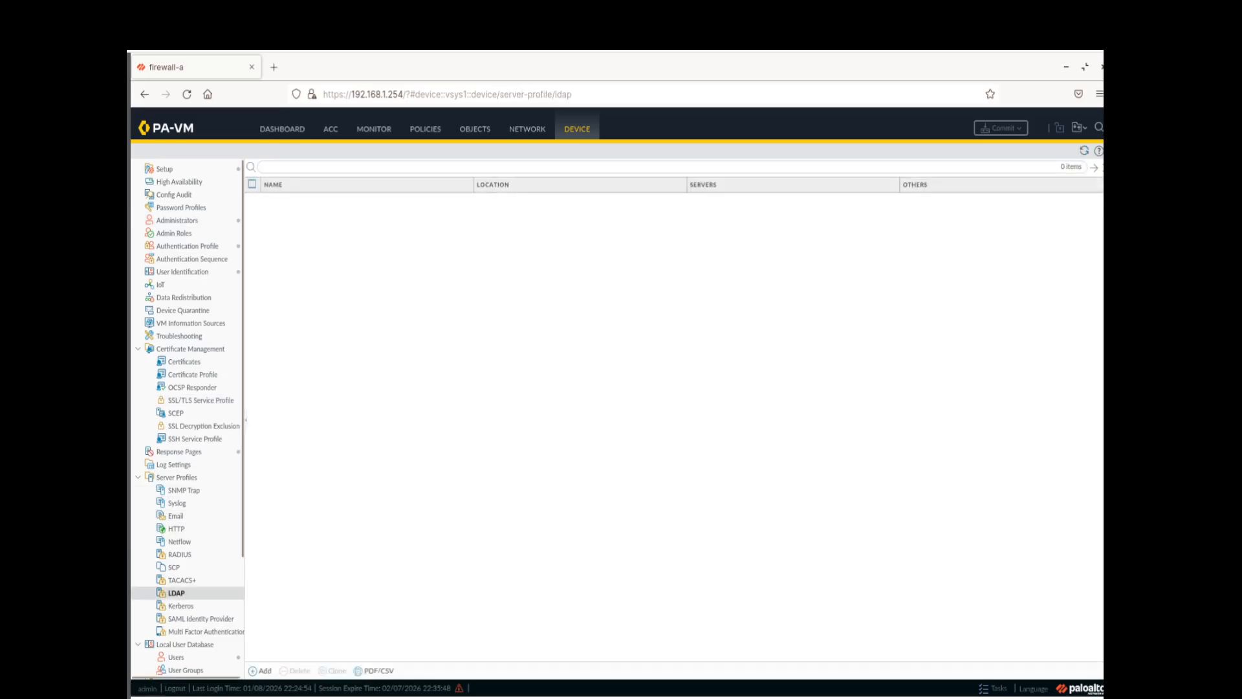
pyautogui.click(262, 670)
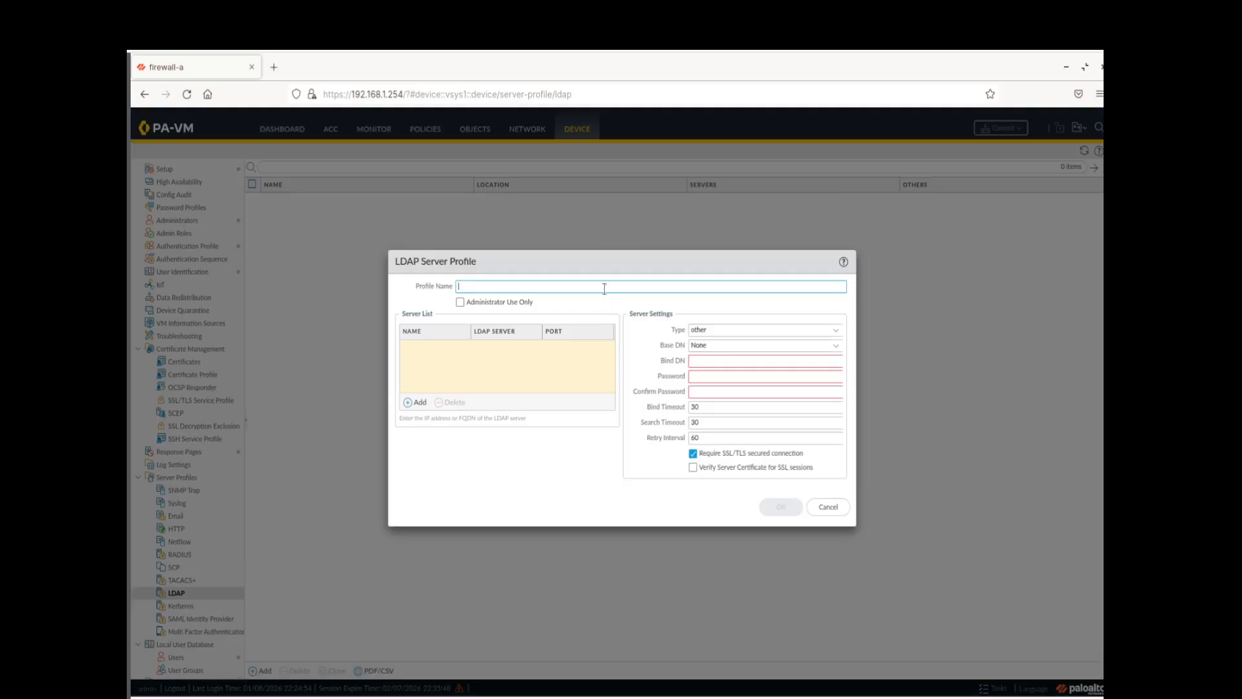
pyautogui.write('DAP')
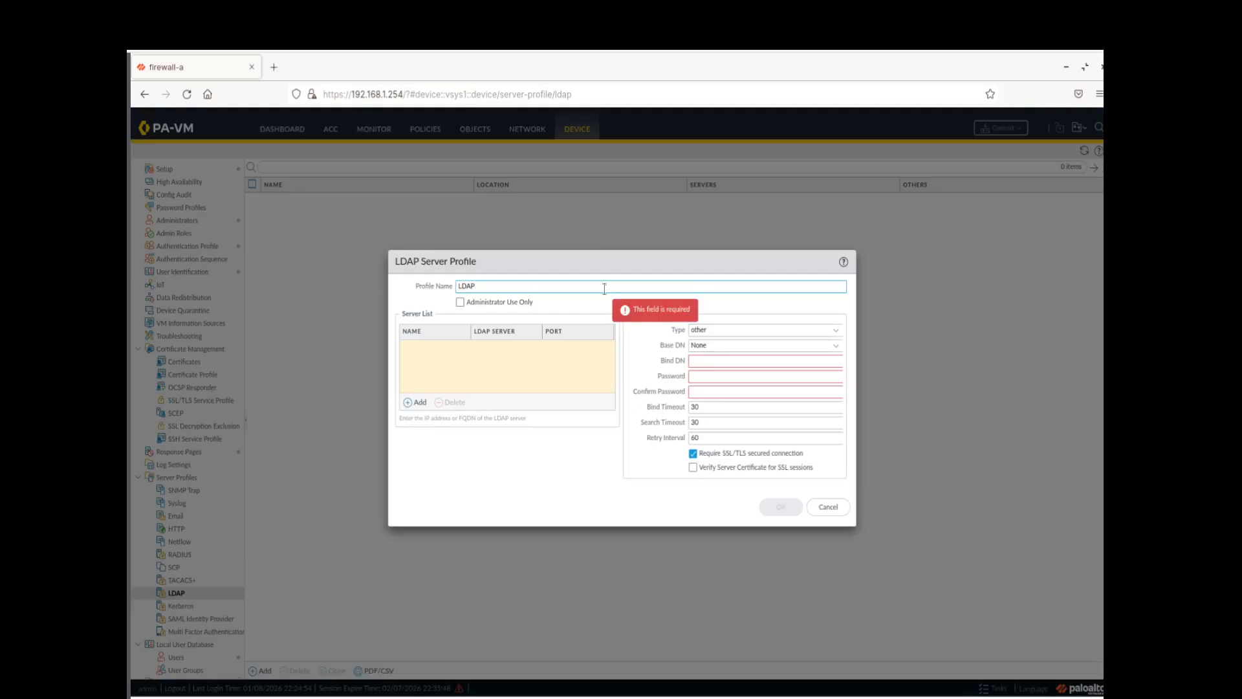
pyautogui.write(' Server Profile')
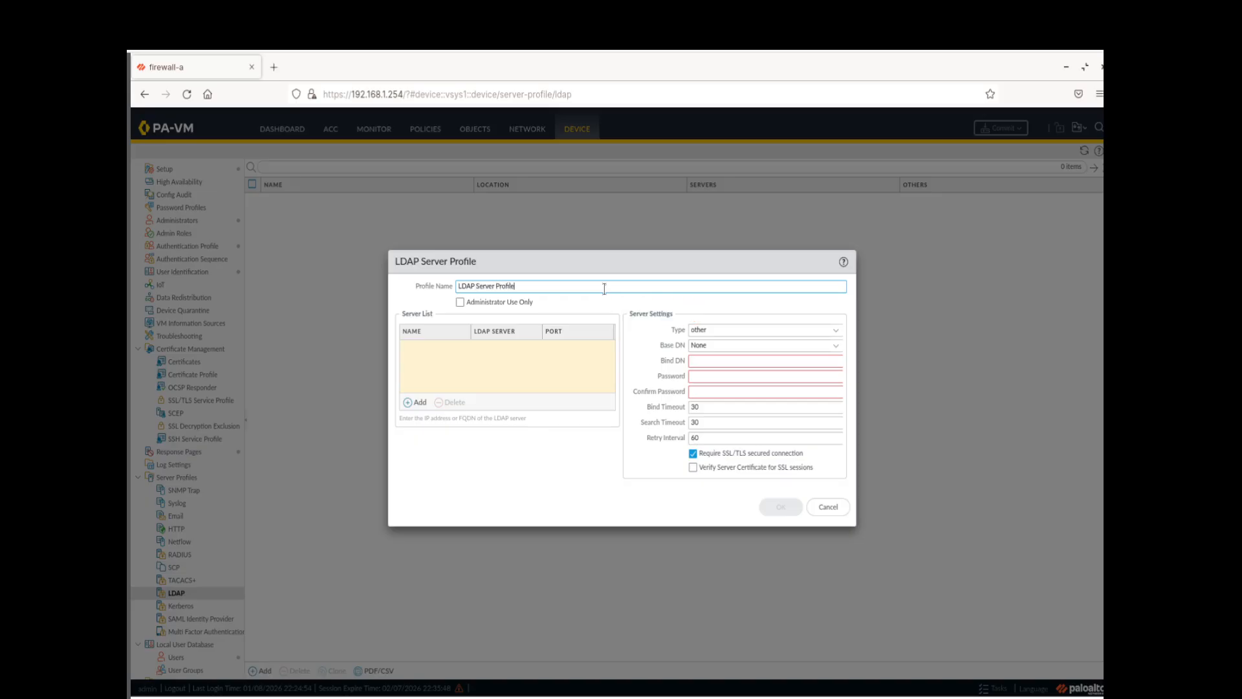
# Add server ldap.panw.lab at address 192.168.50.89 to the profile's server list
pyautogui.click(412, 401)
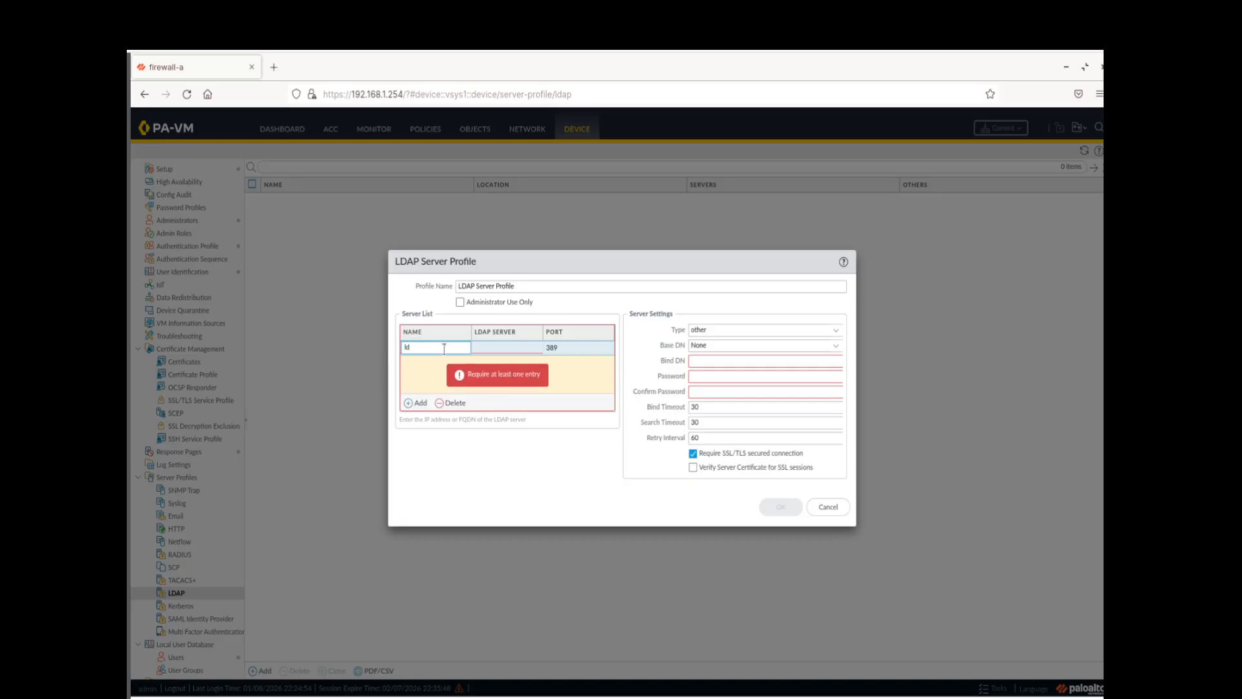
pyautogui.write('ldap.panw')
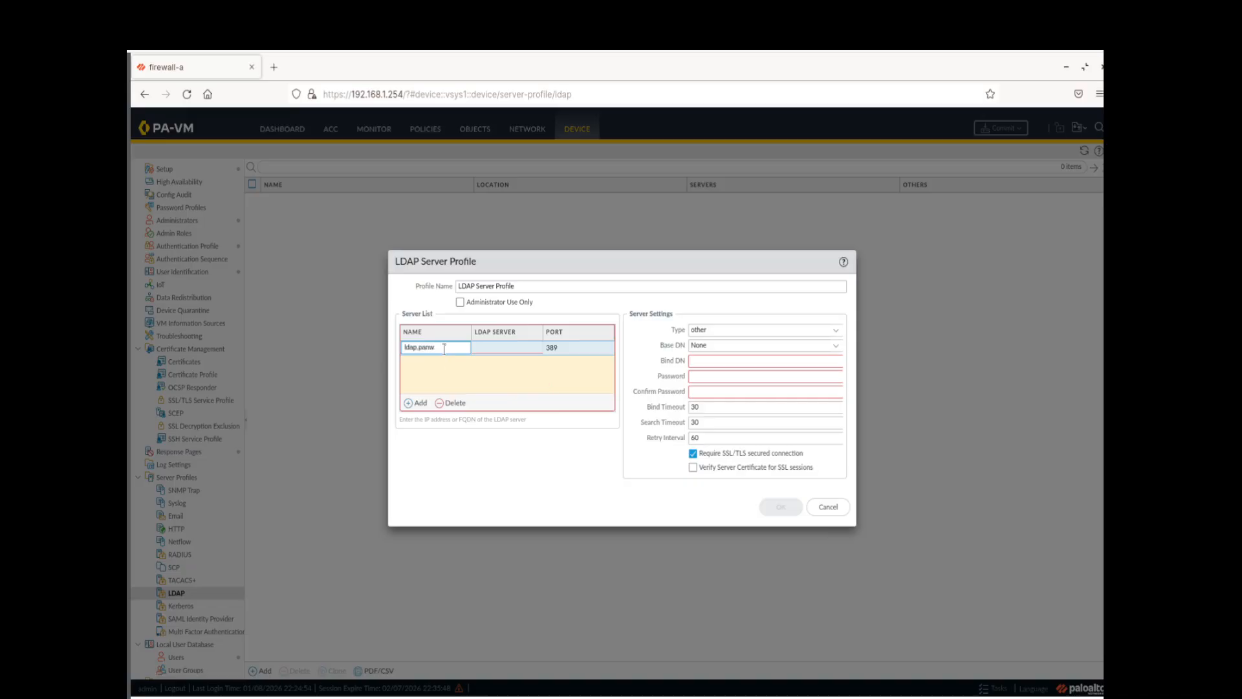
pyautogui.write('.lab')
pyautogui.click(482, 347)
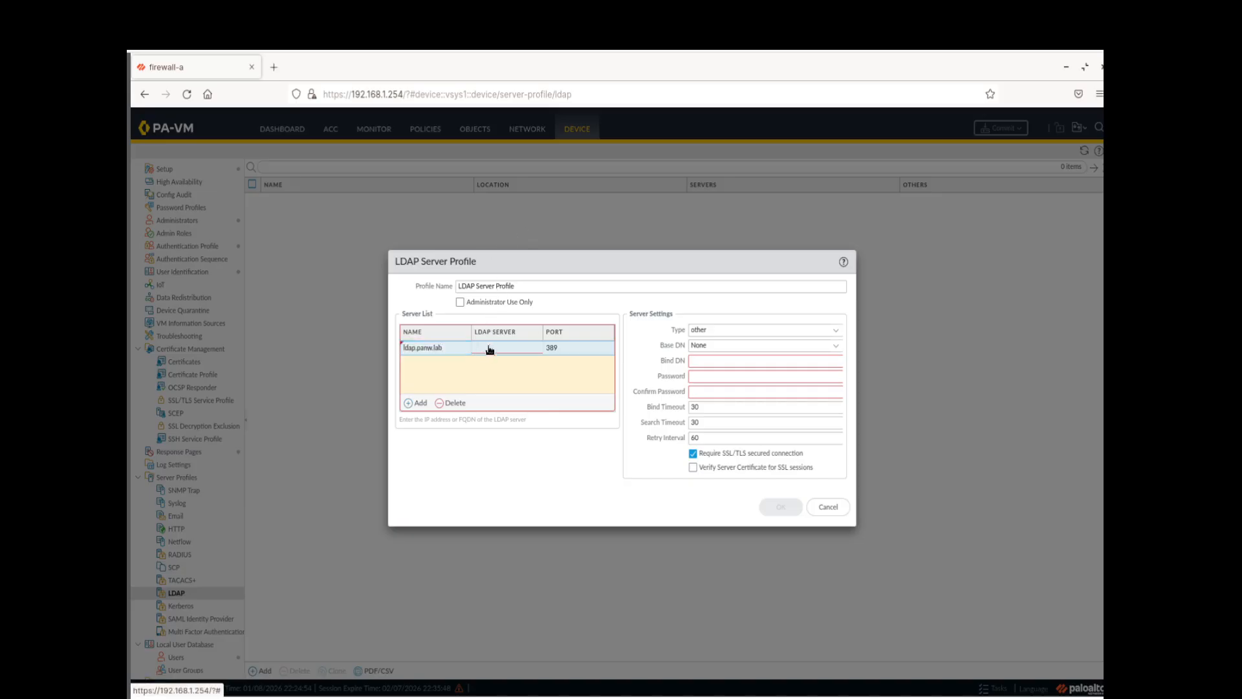
pyautogui.click(488, 347)
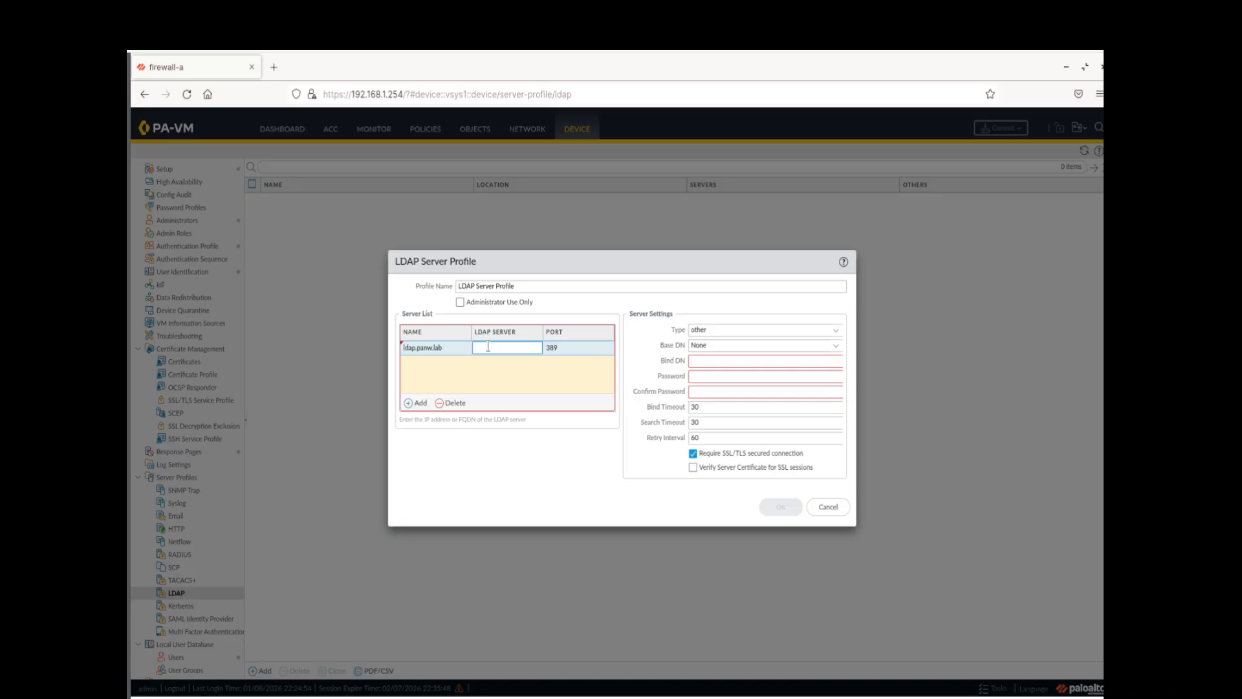
pyautogui.write('192.168.50.89')
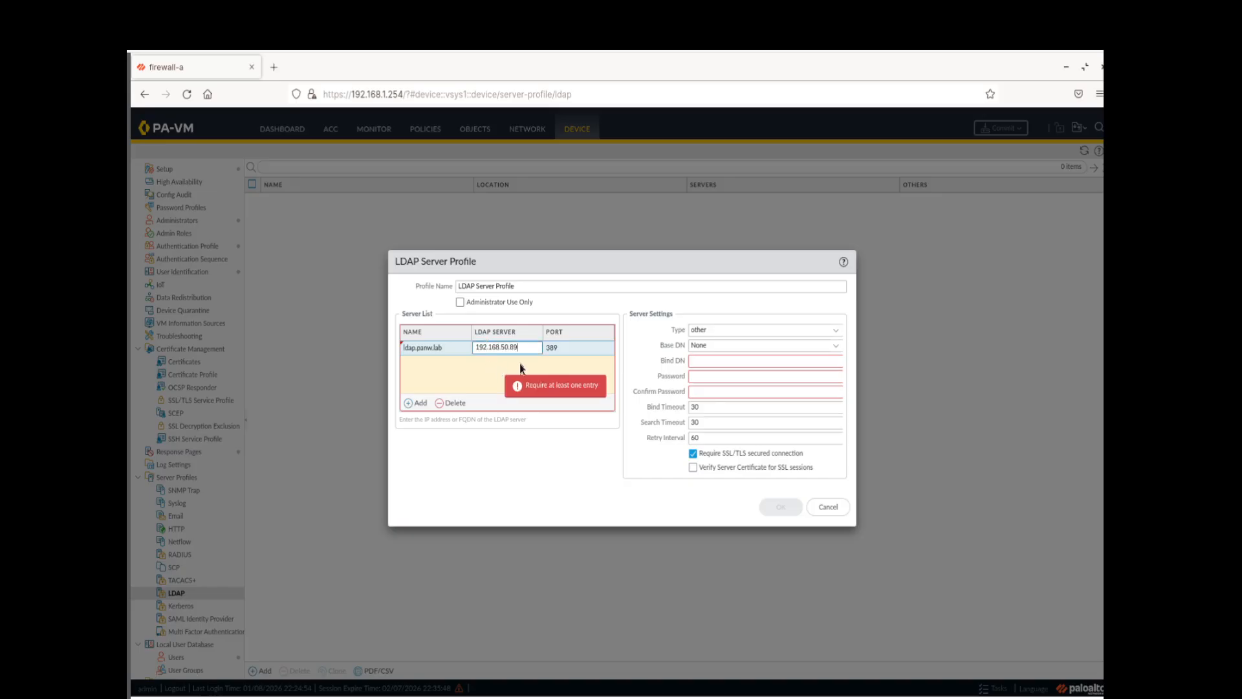
pyautogui.click(544, 379)
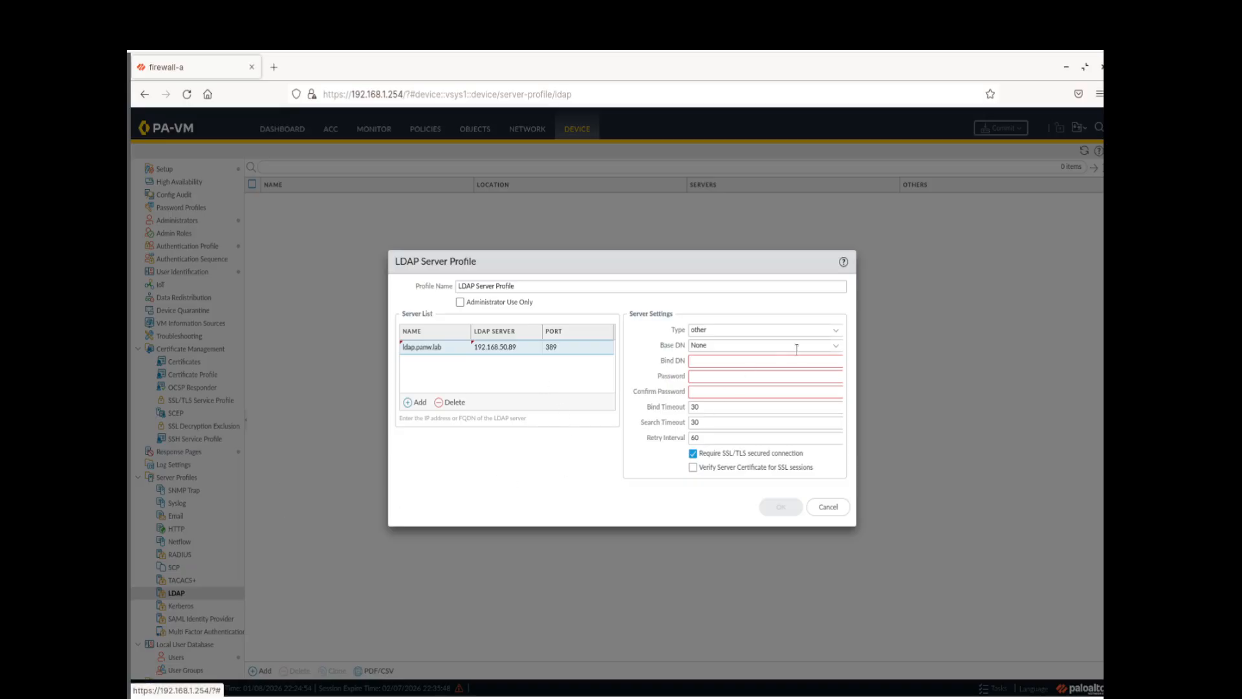
# Set base DN dc=panw,dc=lab and bind DN cn=admin,dc=panw,dc=lab
pyautogui.click(835, 347)
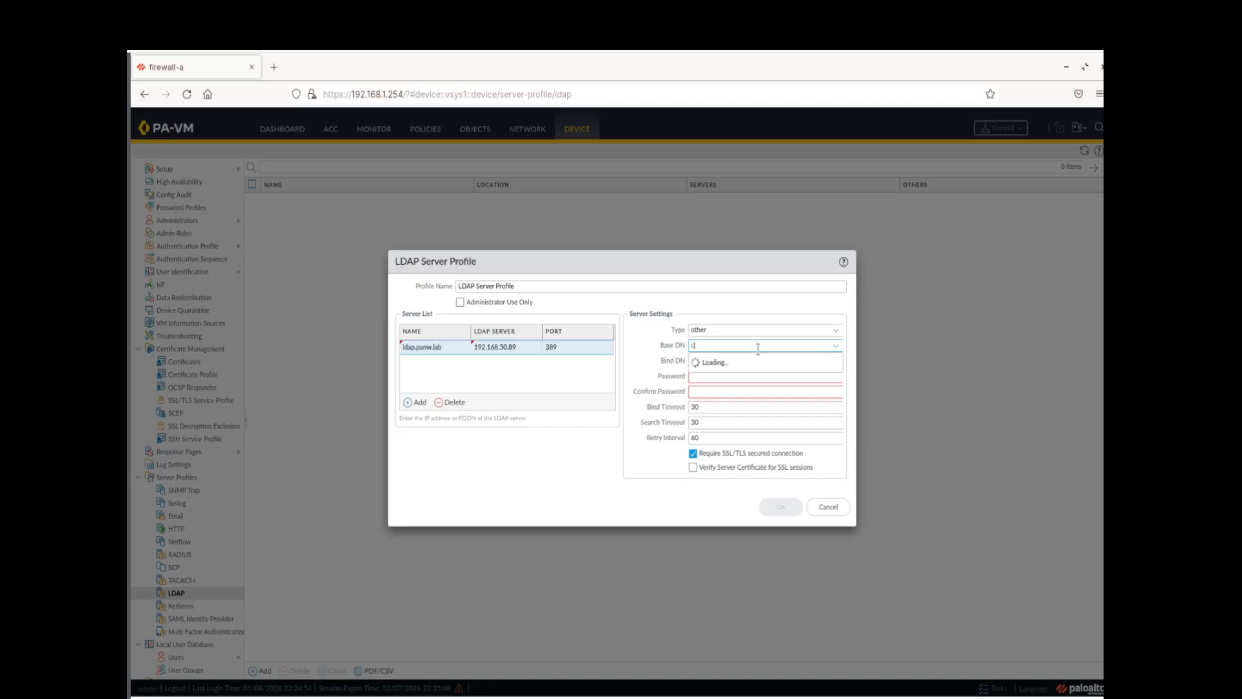
pyautogui.write('dc=panw,dc=lab')
pyautogui.click(797, 313)
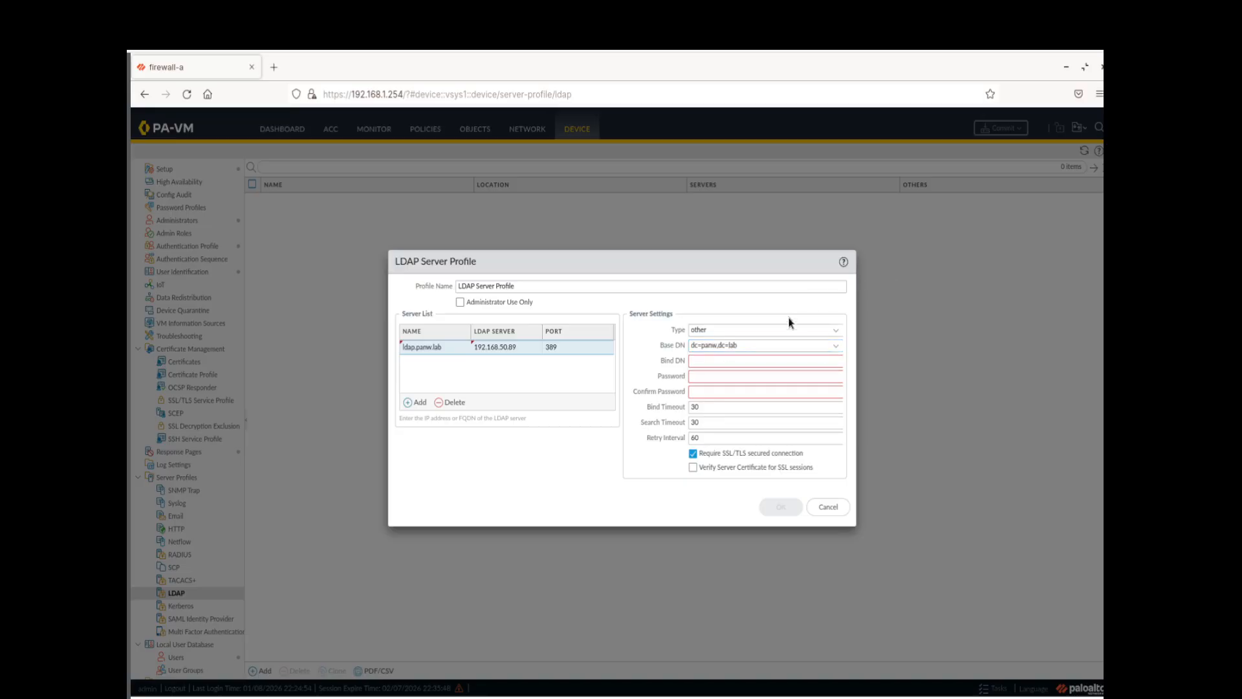
pyautogui.click(739, 360)
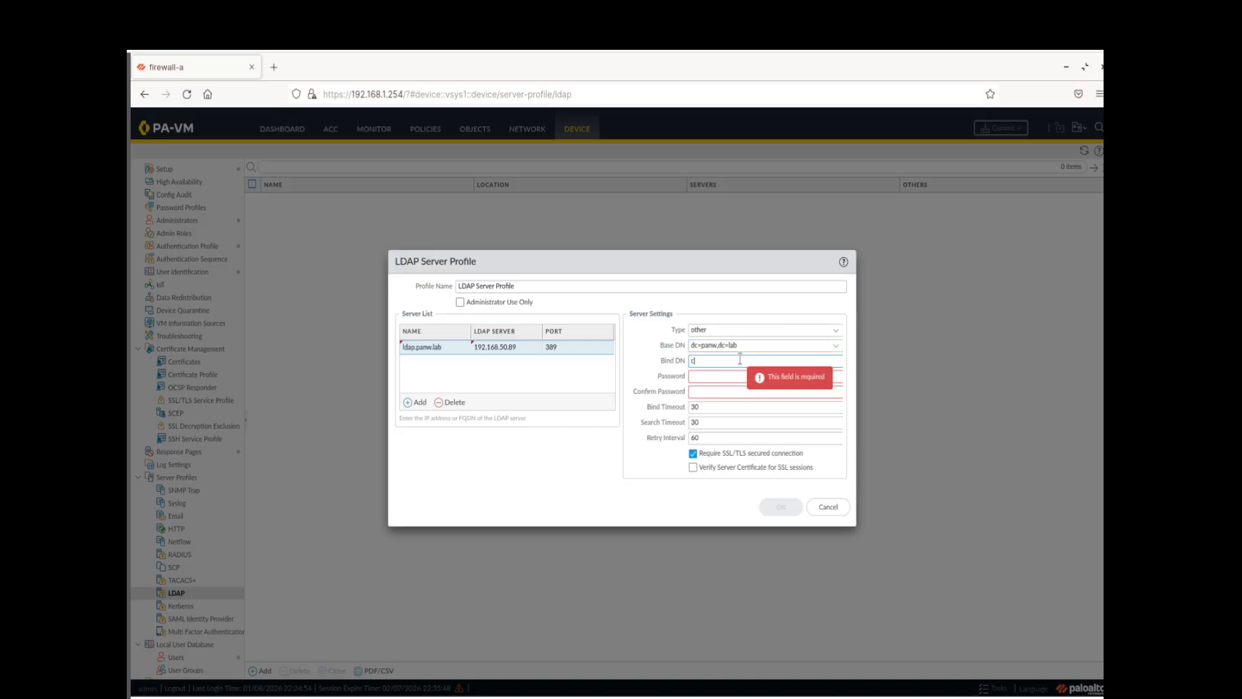
pyautogui.write('cn=admin')
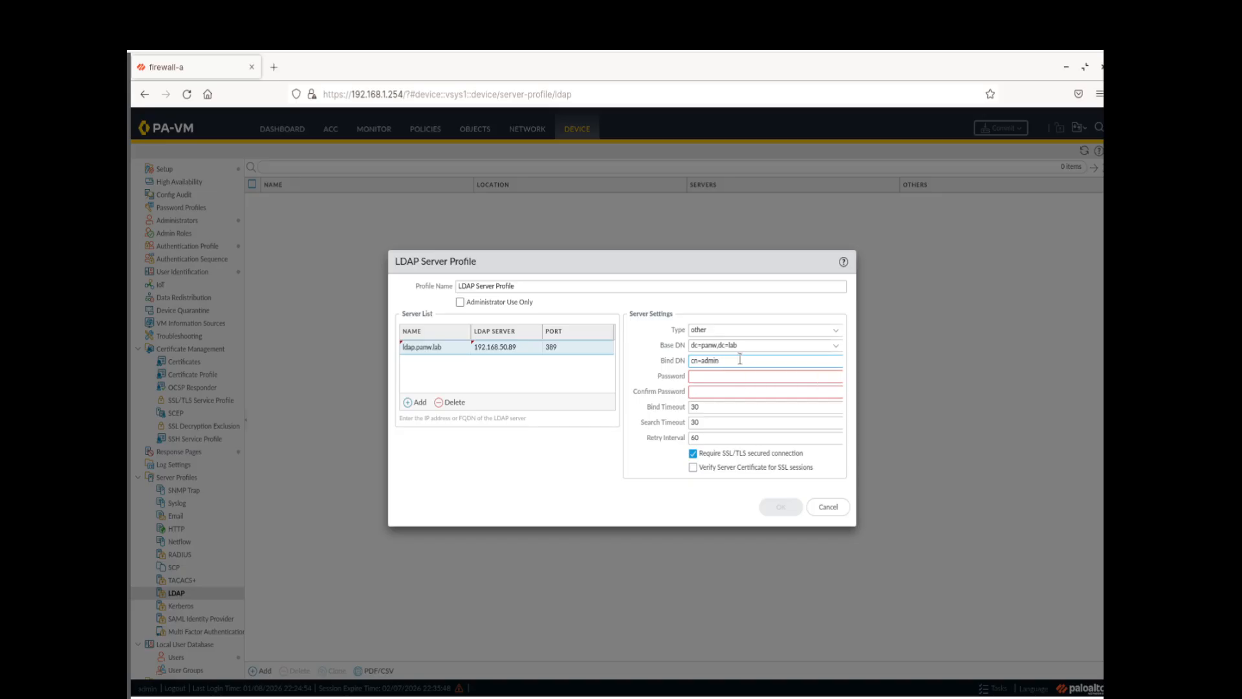
pyautogui.write(',dc=panw,dc=lab')
# Enter and confirm the bind password, turn off Require SSL/TLS, and save the profile
pyautogui.click(733, 378)
pyautogui.write('•')
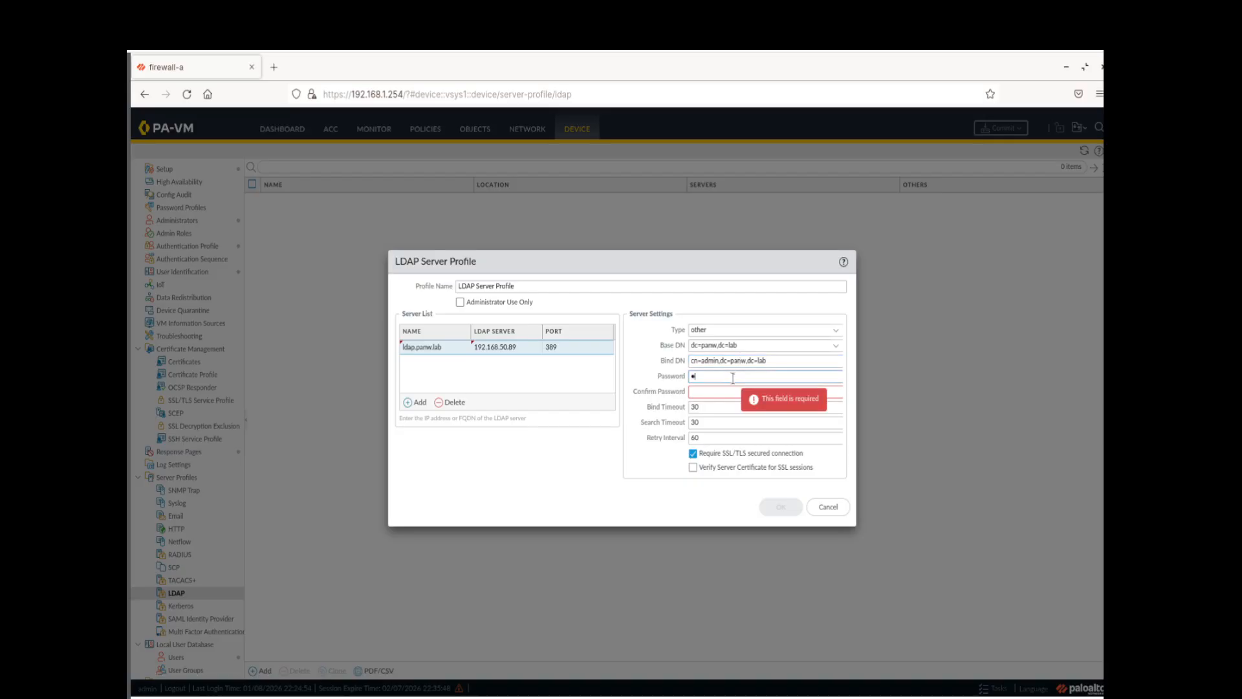
pyautogui.write('••••••••')
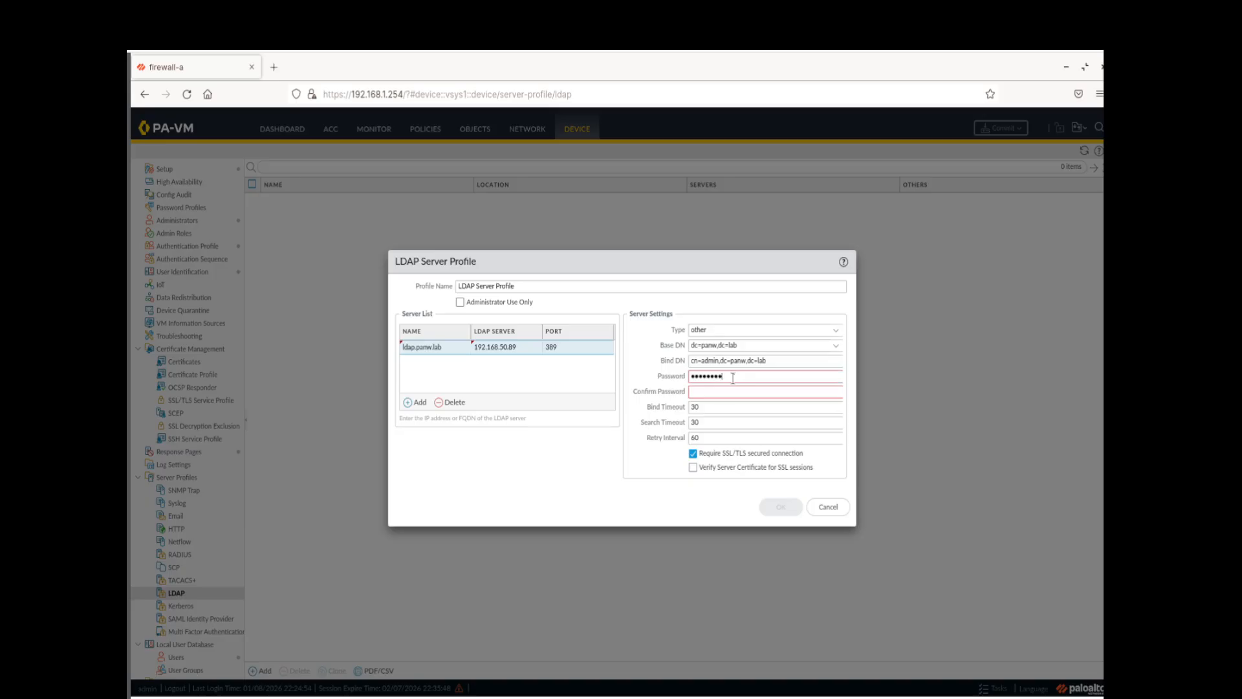
pyautogui.click(737, 392)
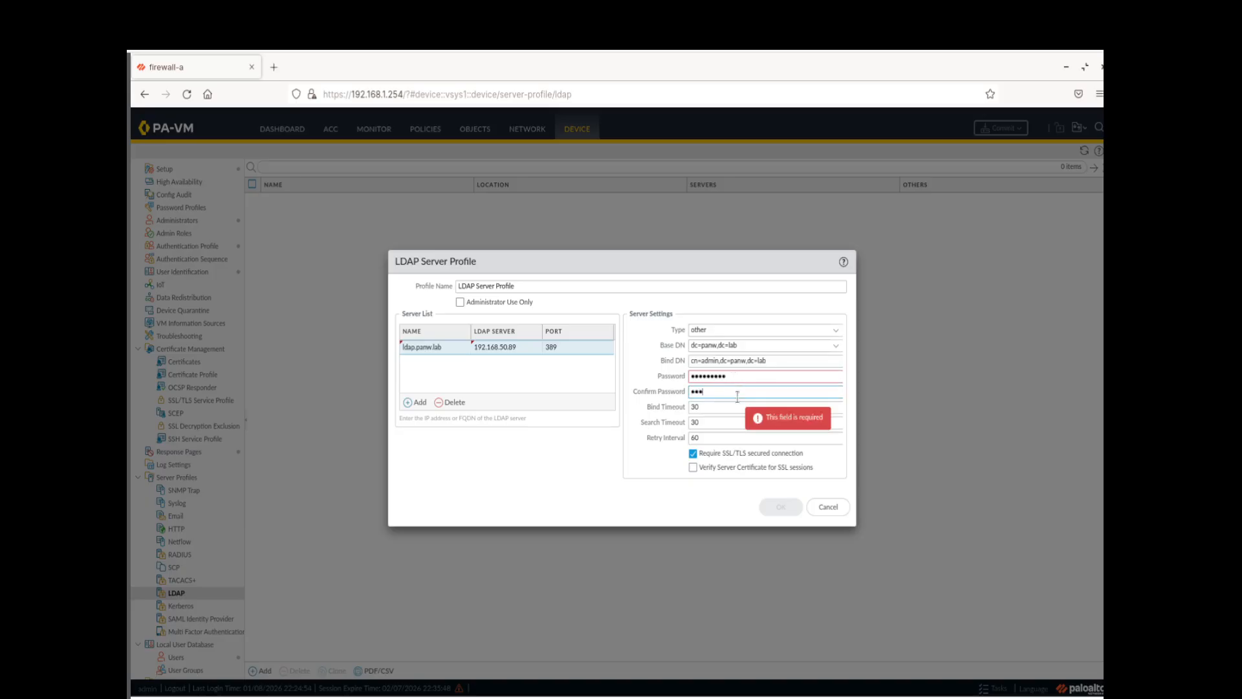
pyautogui.write('••••••••')
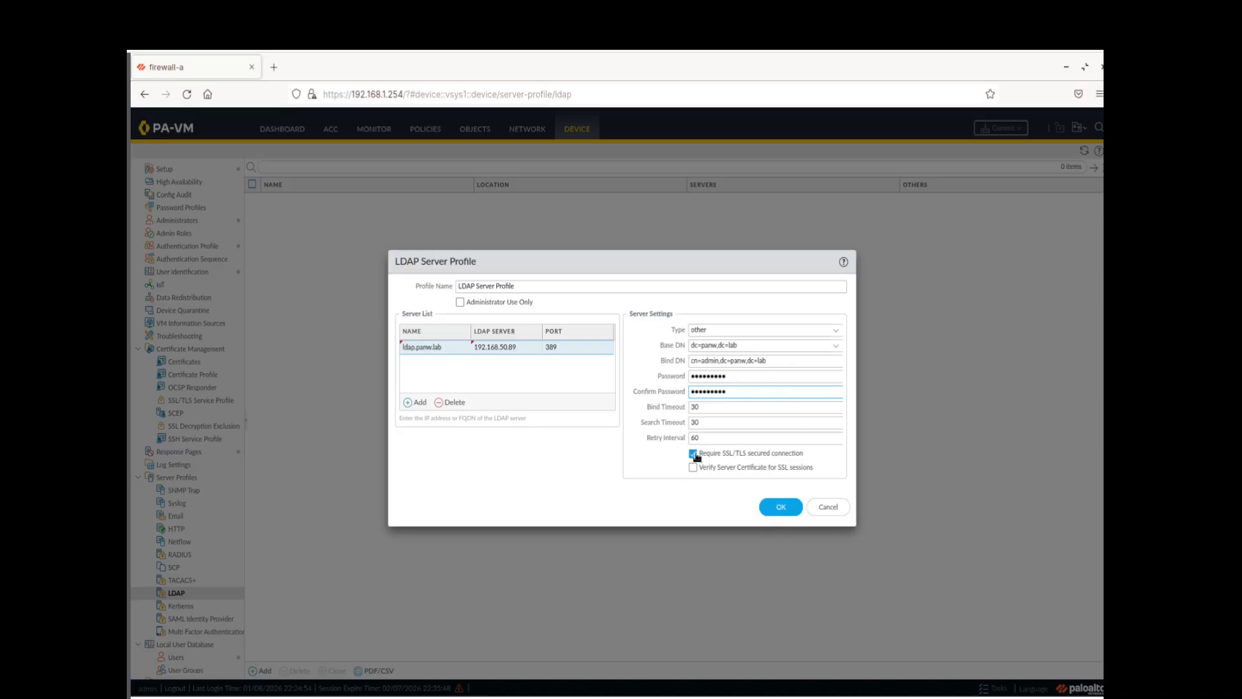
pyautogui.click(694, 454)
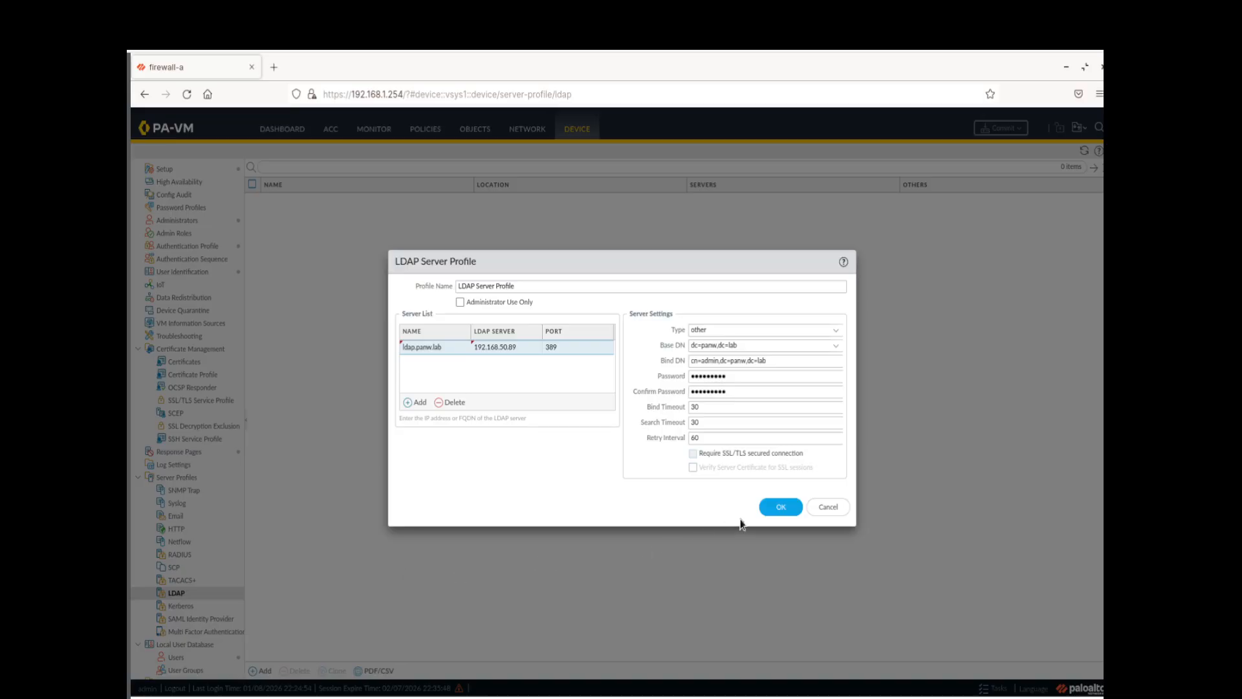
pyautogui.click(769, 508)
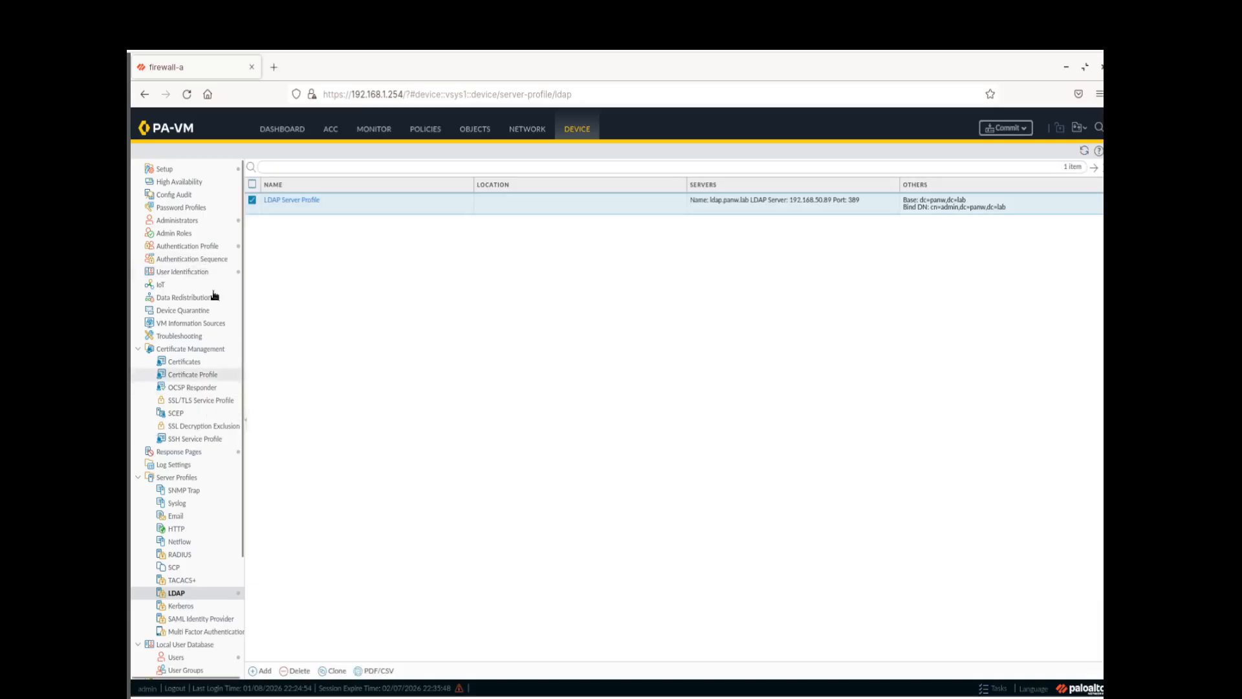
# Create LDAP authentication profile 'LDAP Auth Profile' using LDAP Server Profile with 7-day expiry warning
pyautogui.click(207, 248)
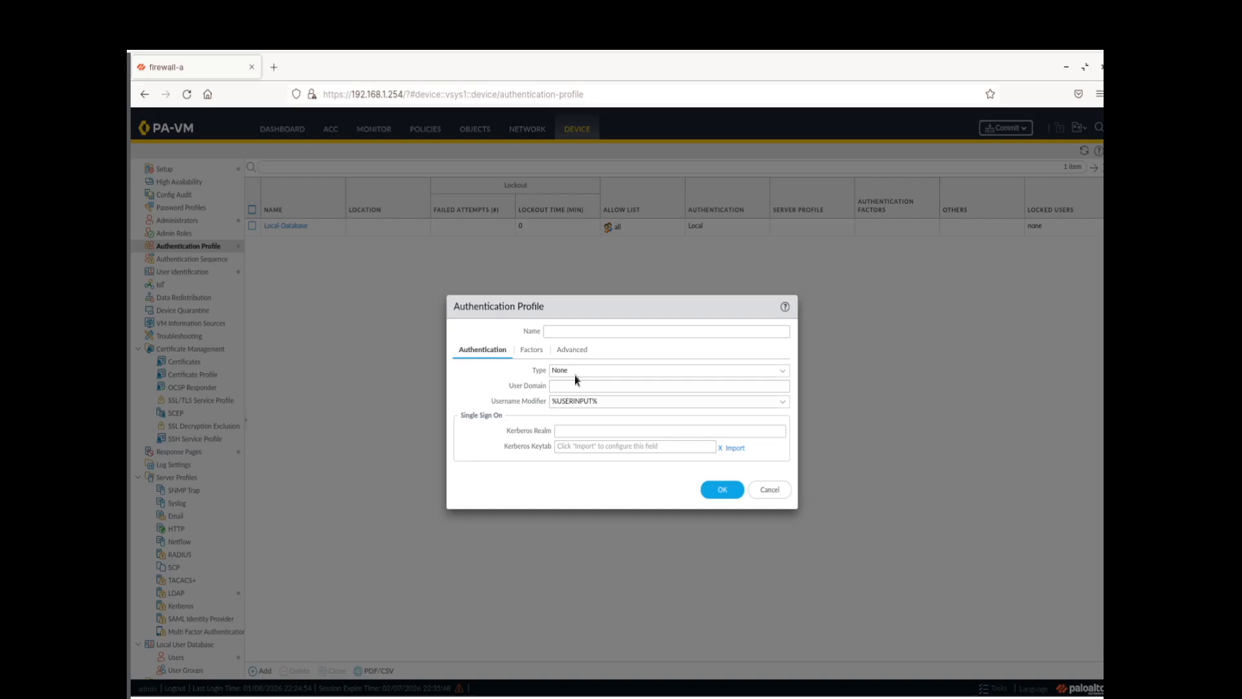
pyautogui.click(618, 329)
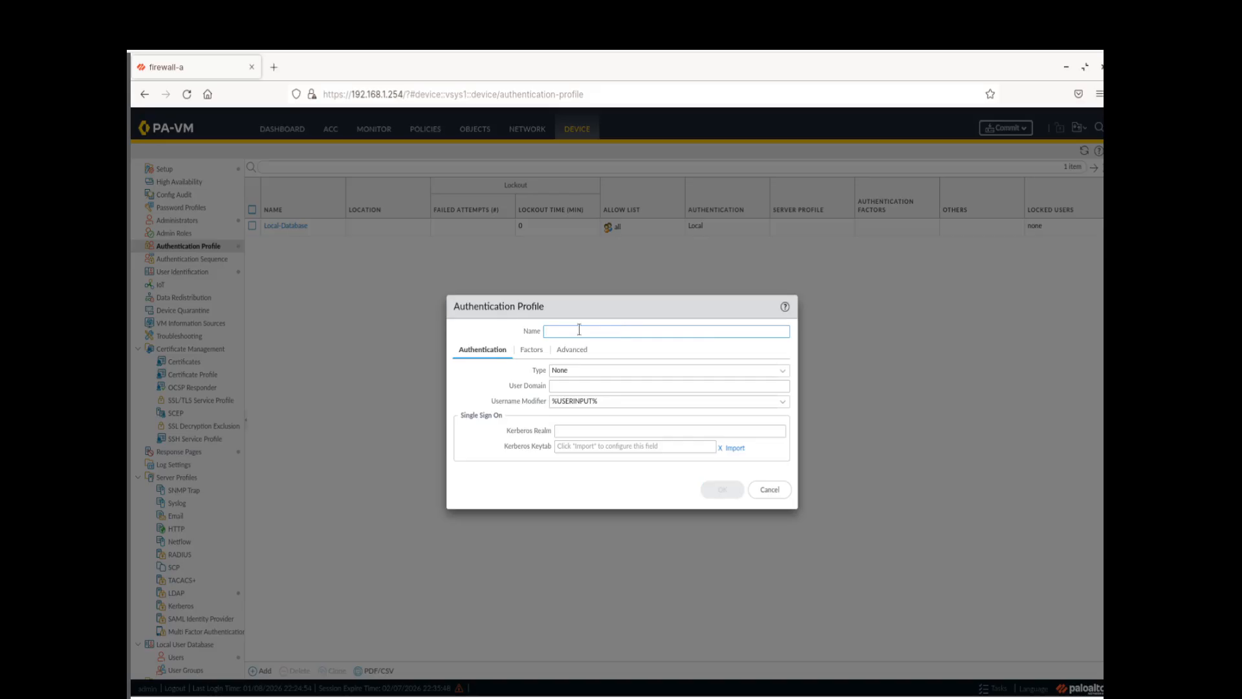
pyautogui.write('D')
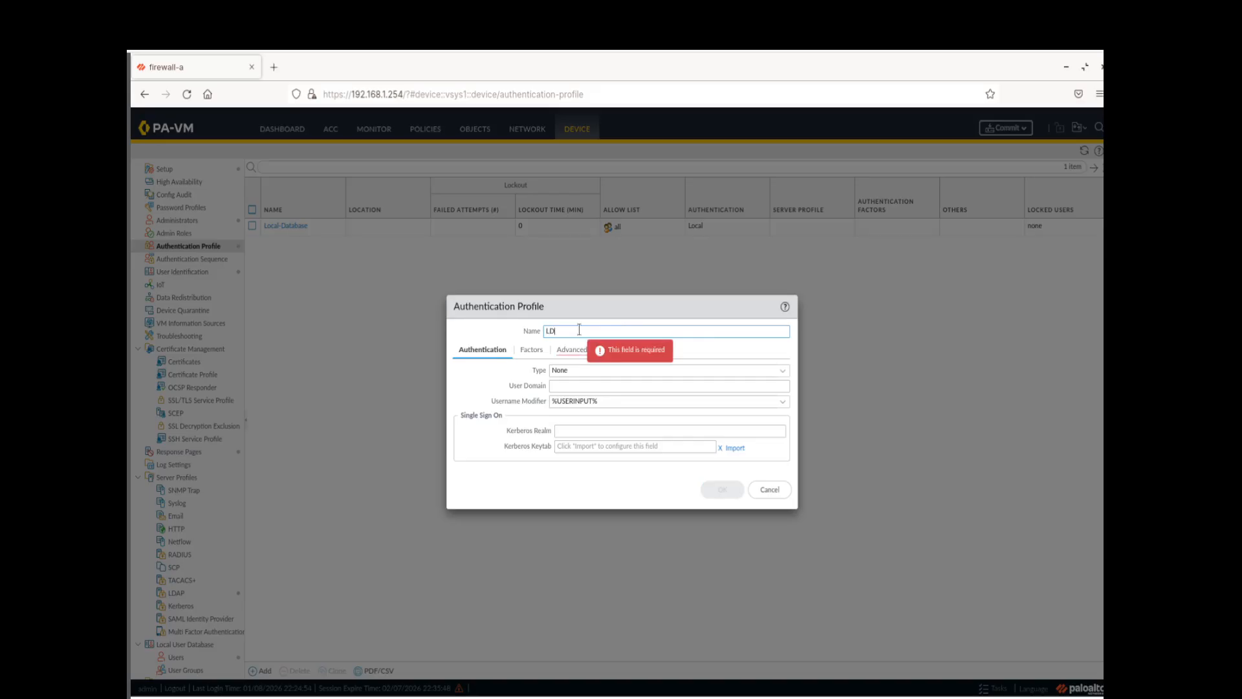
pyautogui.write('AP Auth Pro')
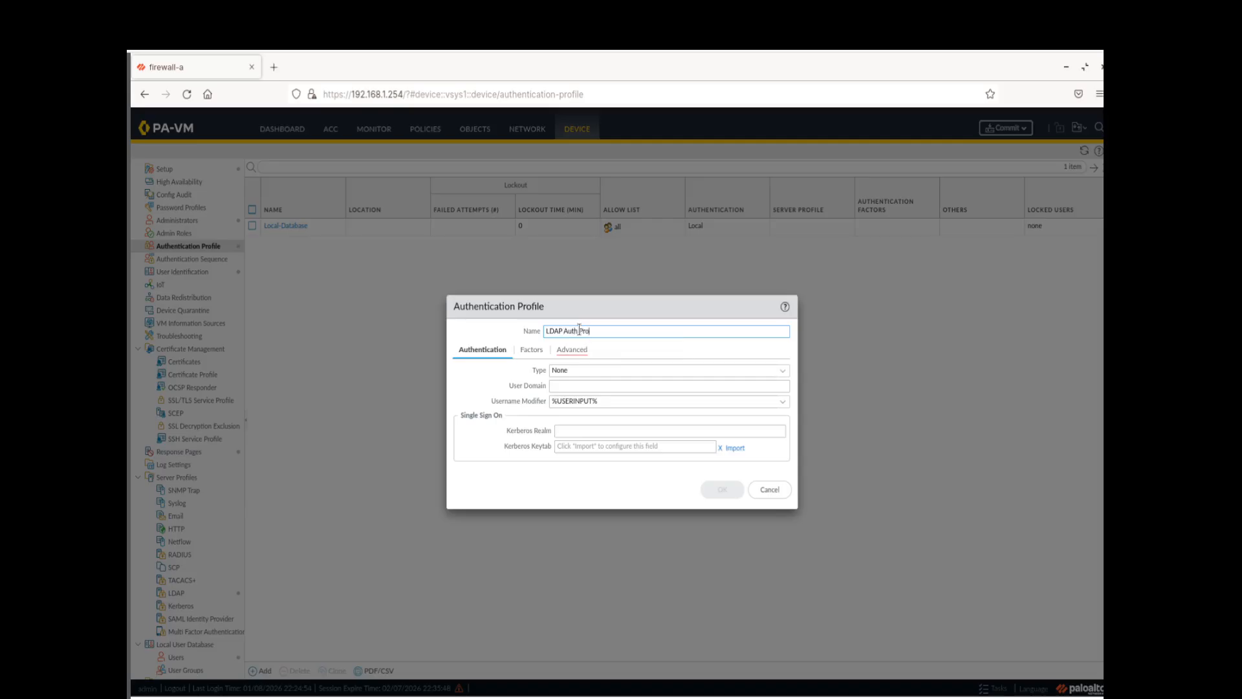
pyautogui.write('file')
pyautogui.click(779, 376)
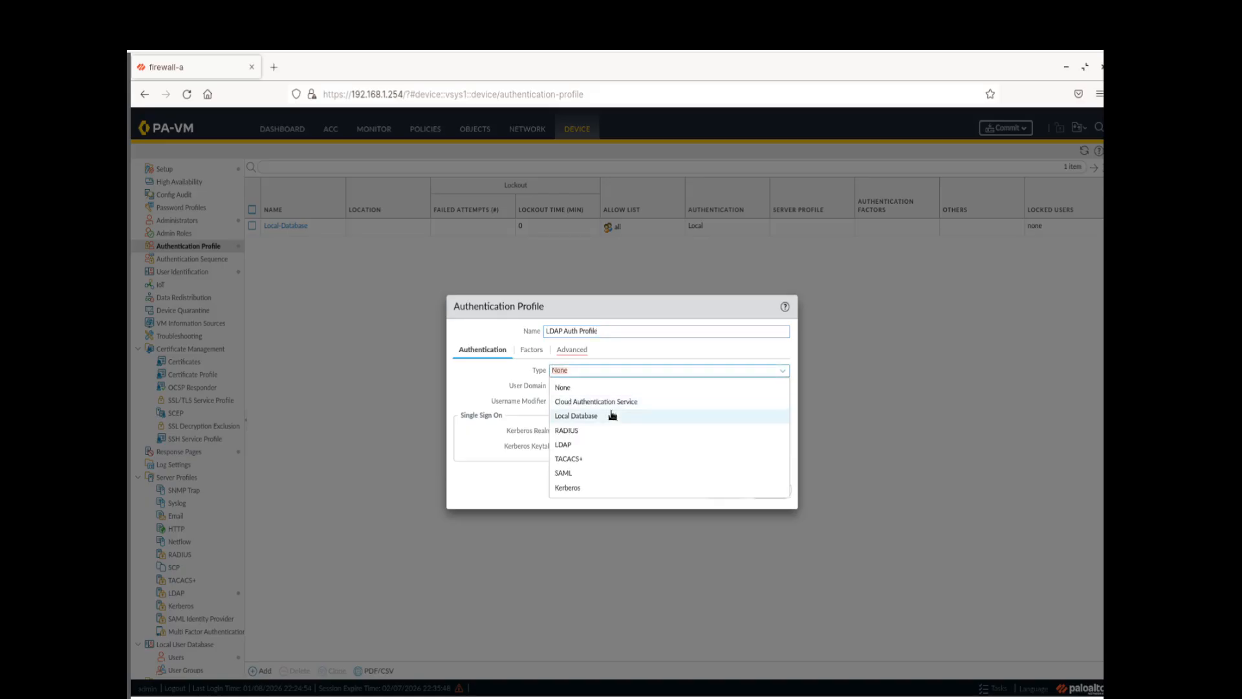
pyautogui.click(596, 446)
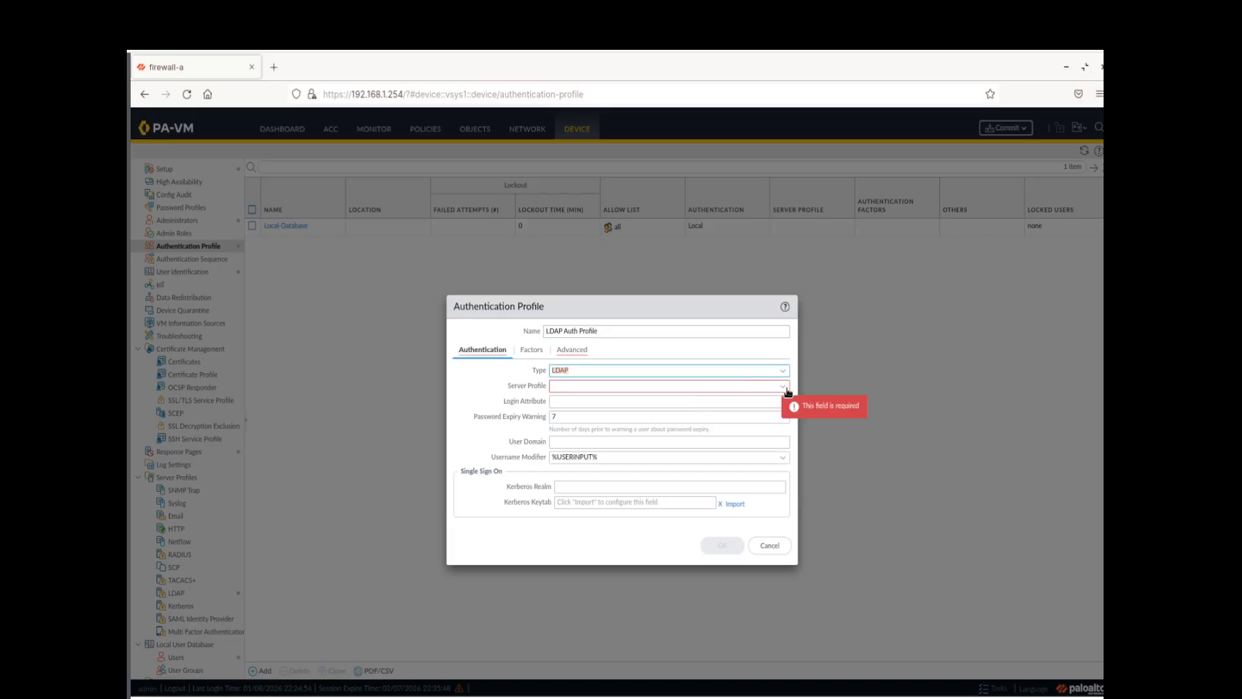
pyautogui.click(781, 387)
pyautogui.click(593, 403)
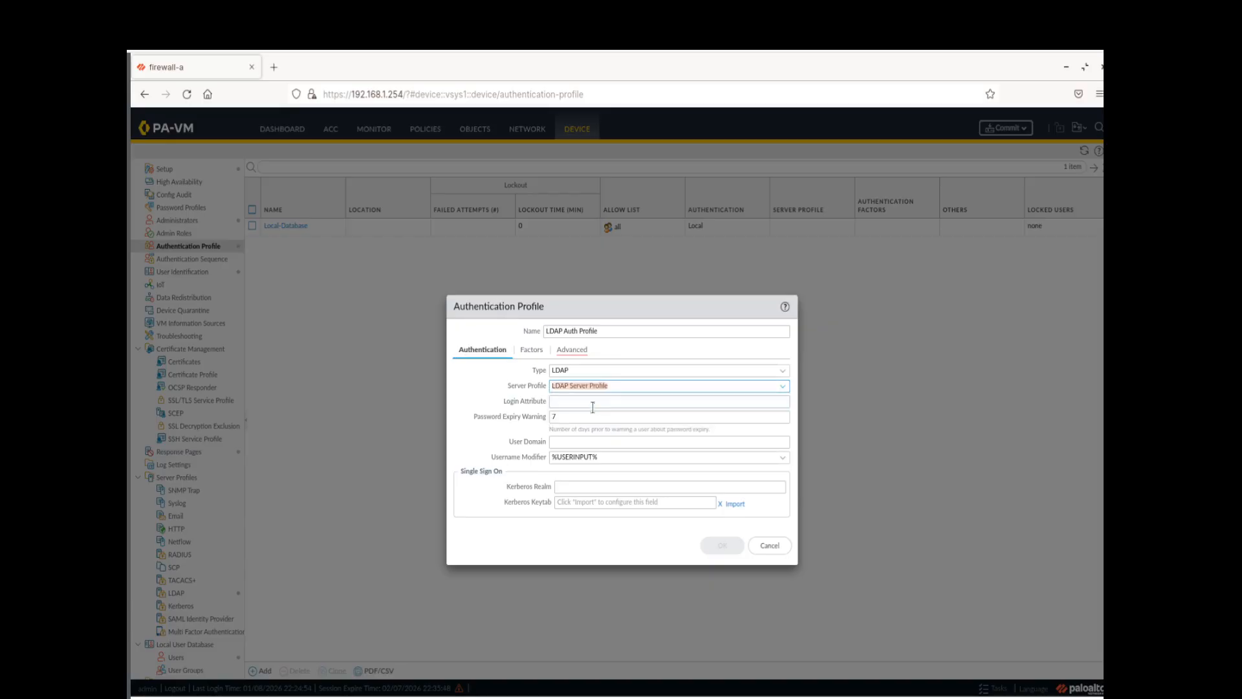
pyautogui.click(593, 417)
pyautogui.write('7')
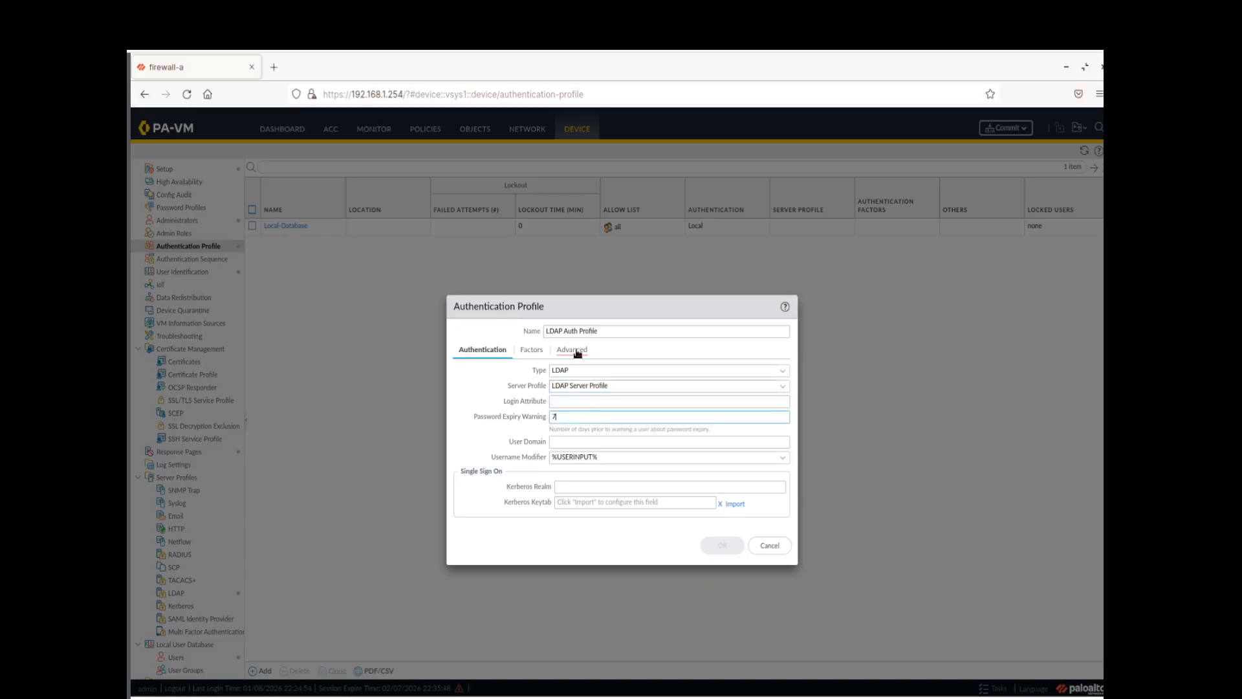
# Add 'all' to the profile's Allow List and save it
pyautogui.click(577, 352)
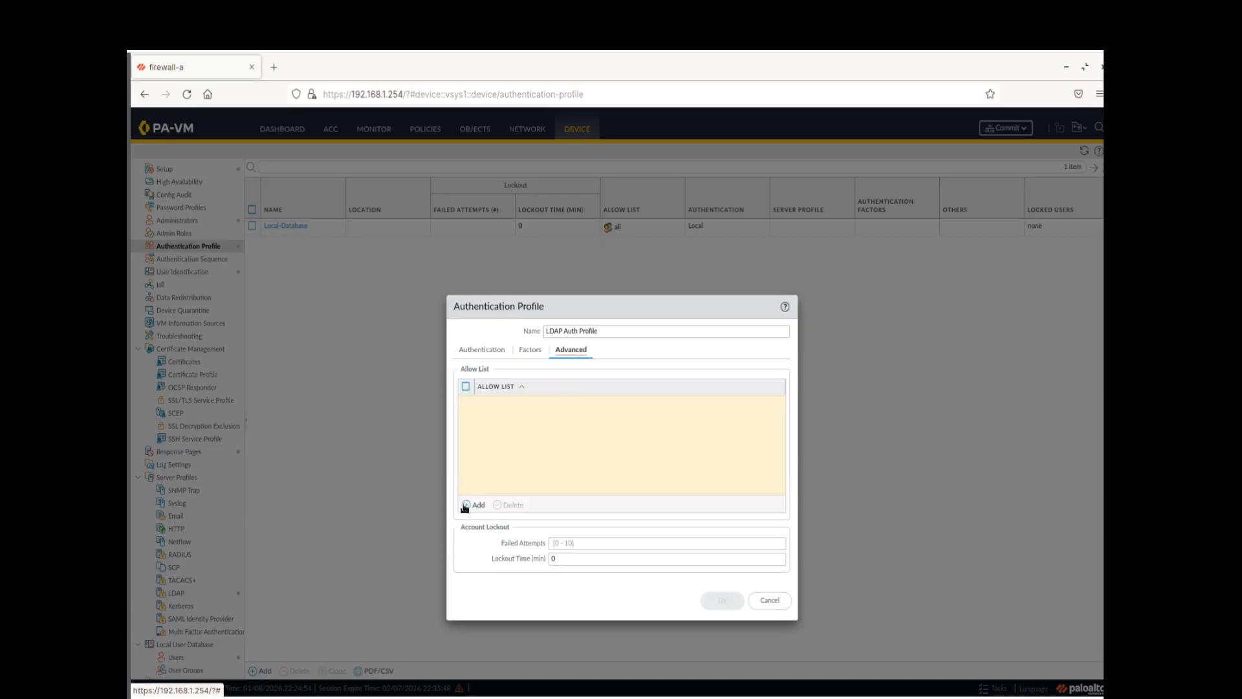
pyautogui.click(465, 505)
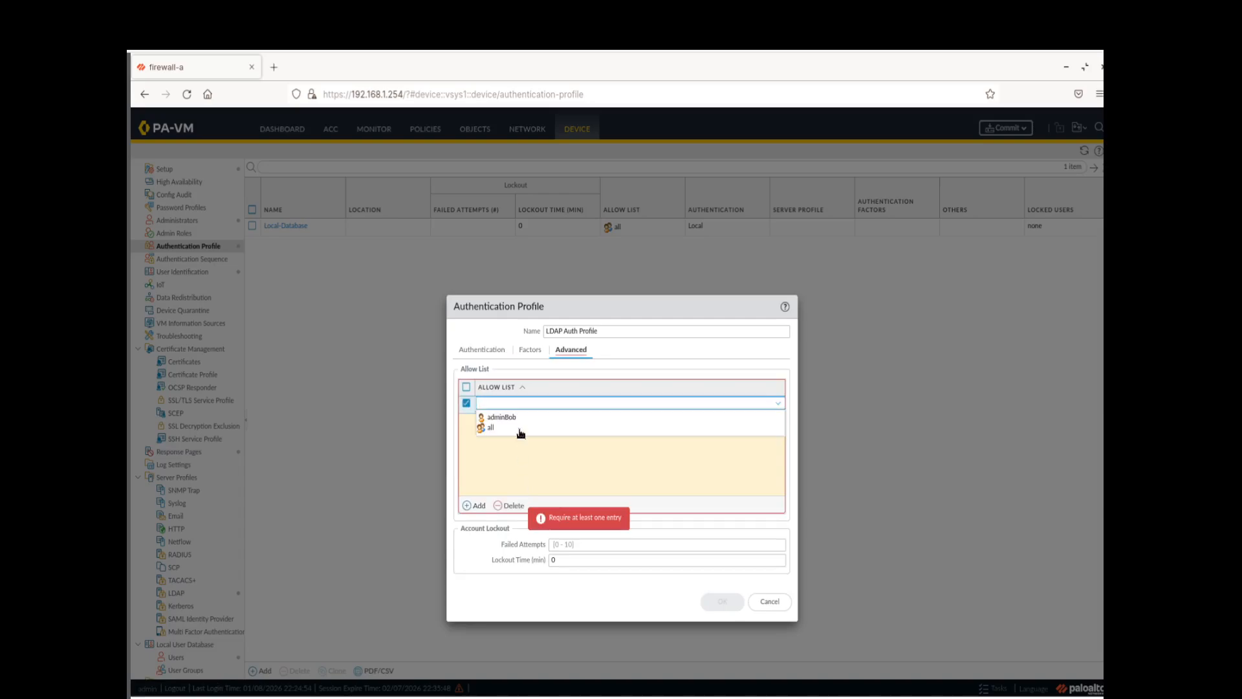
pyautogui.click(519, 429)
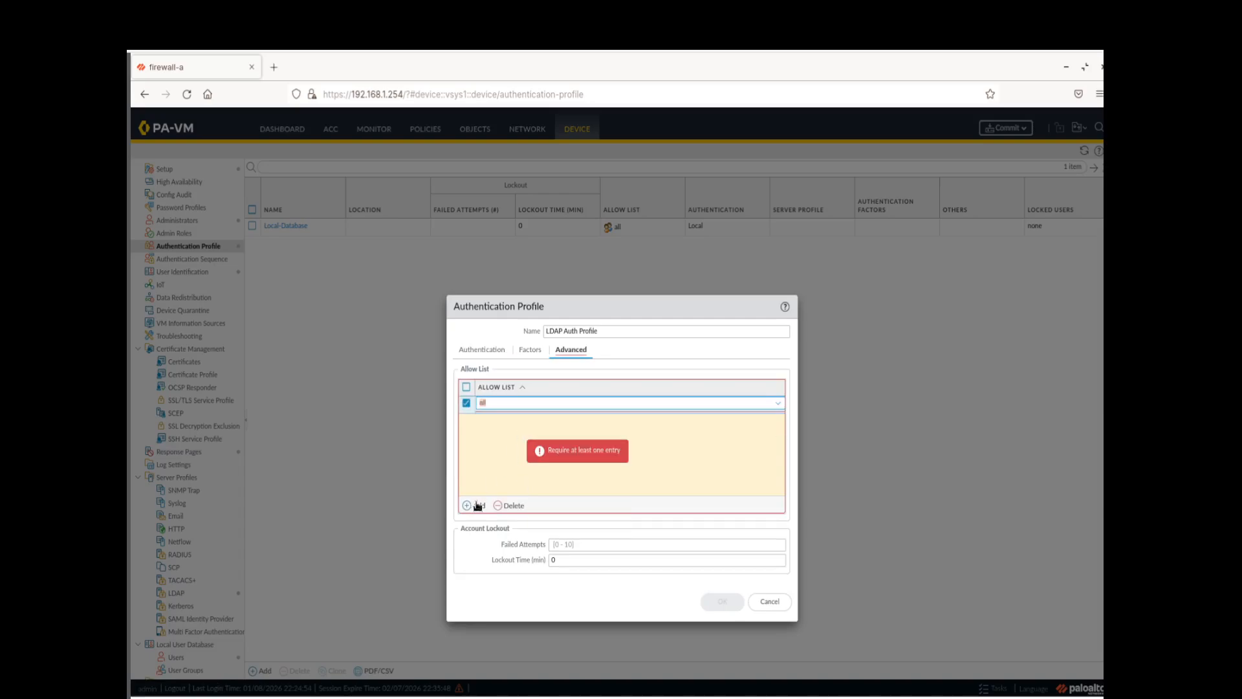
pyautogui.click(570, 470)
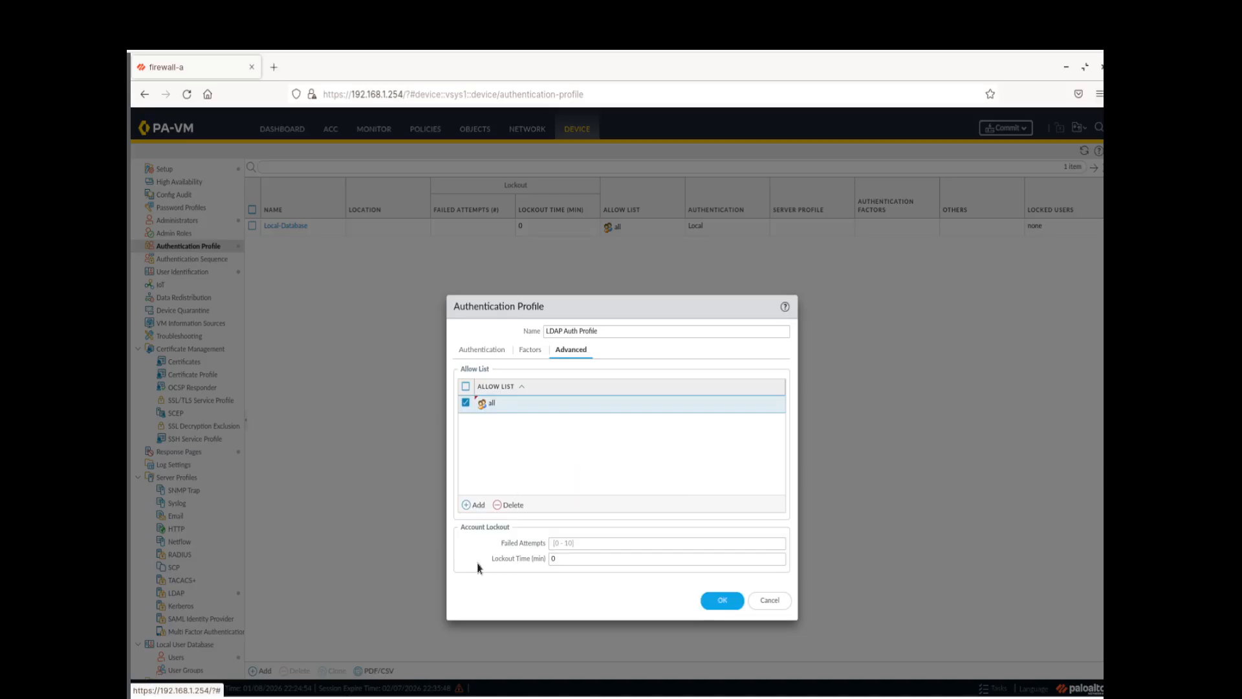
pyautogui.click(721, 600)
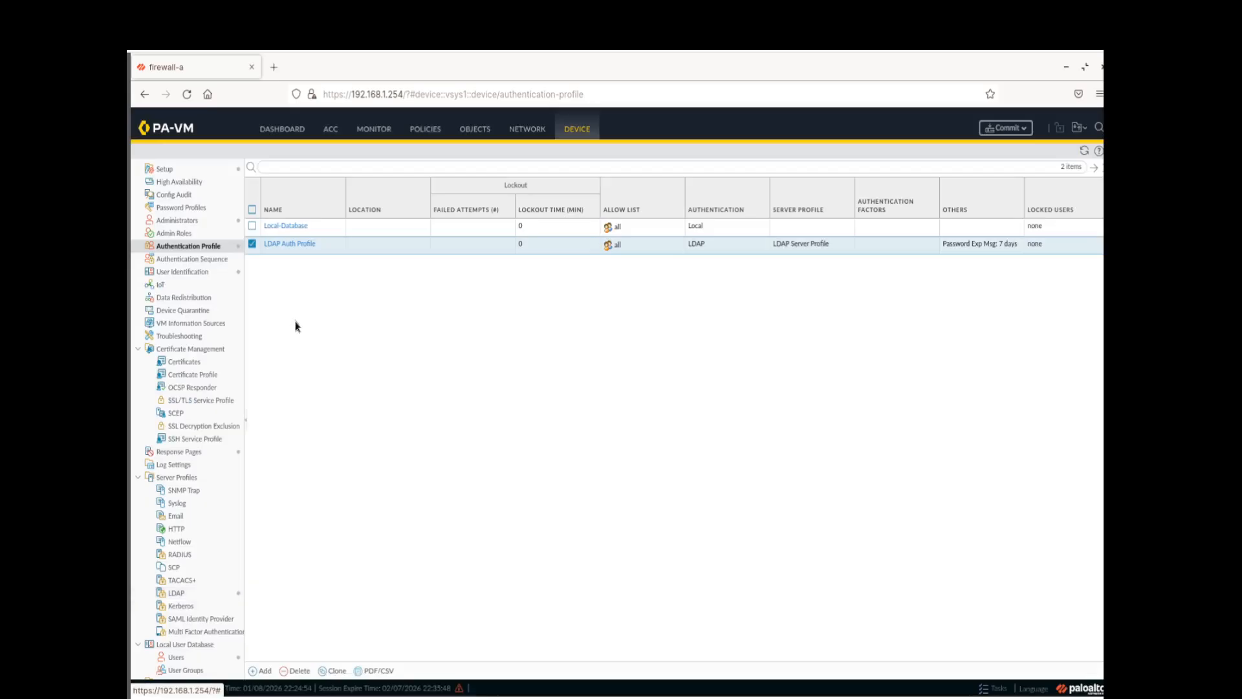
# Add administrator adminSally authenticated by LDAP Auth Profile
pyautogui.click(198, 222)
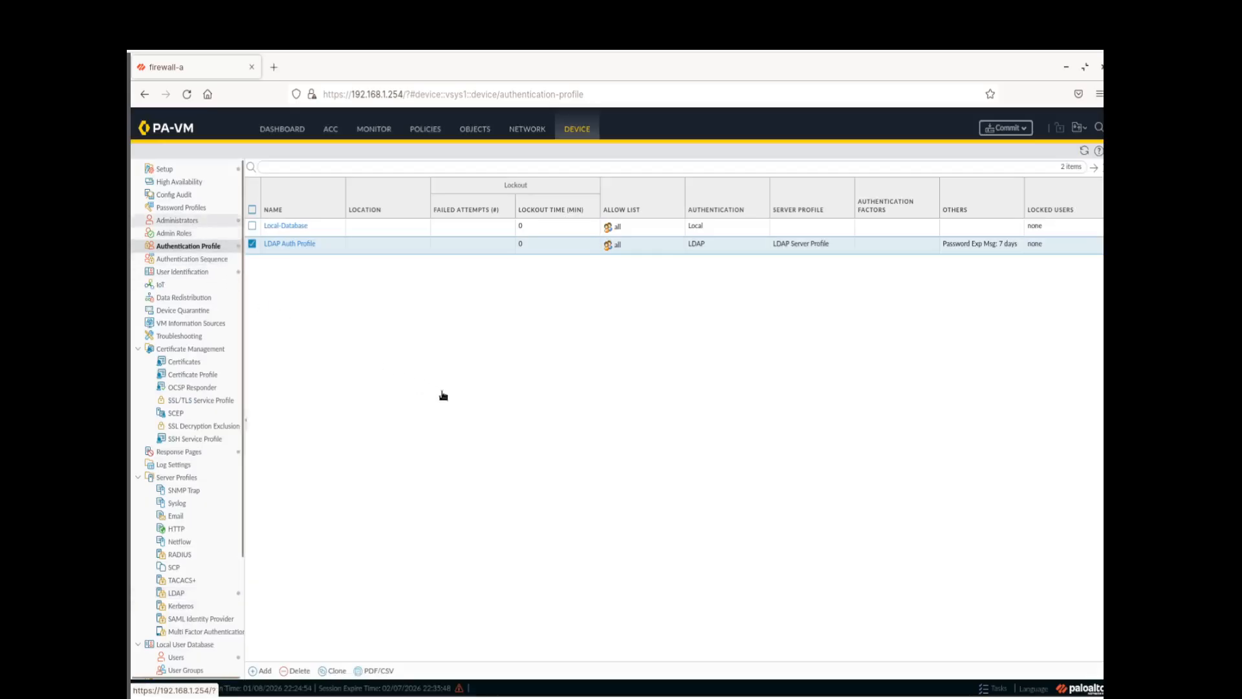
pyautogui.click(256, 670)
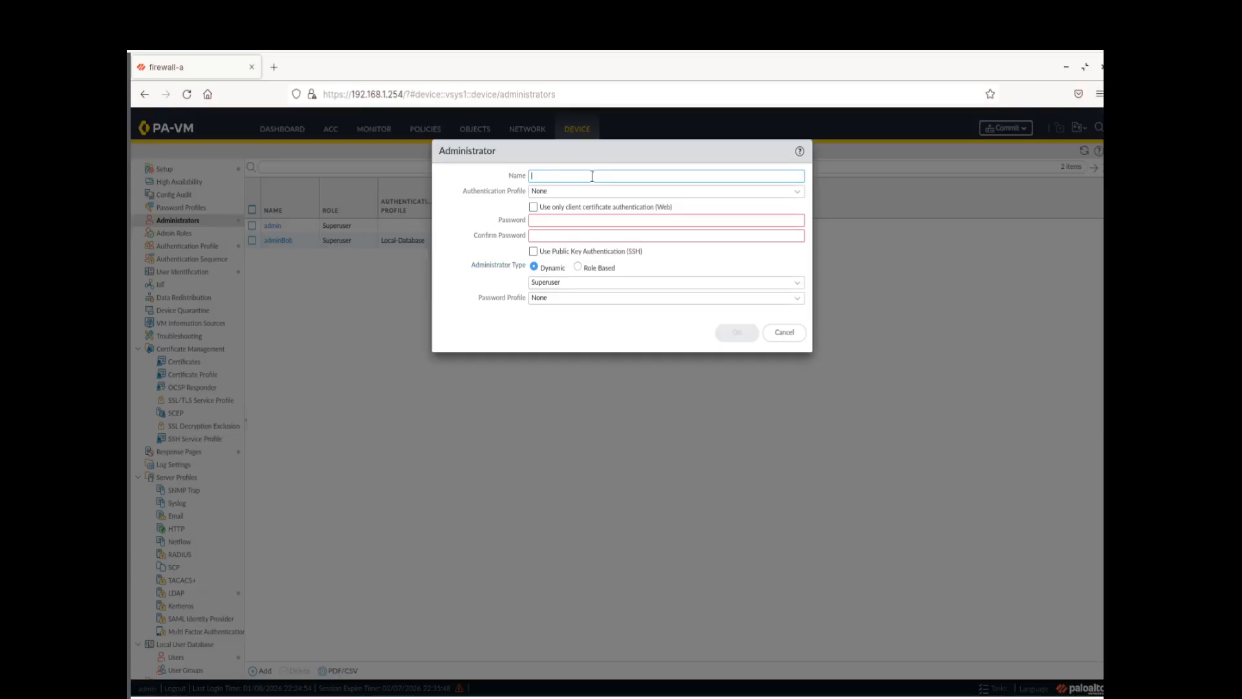
pyautogui.write('adminSally')
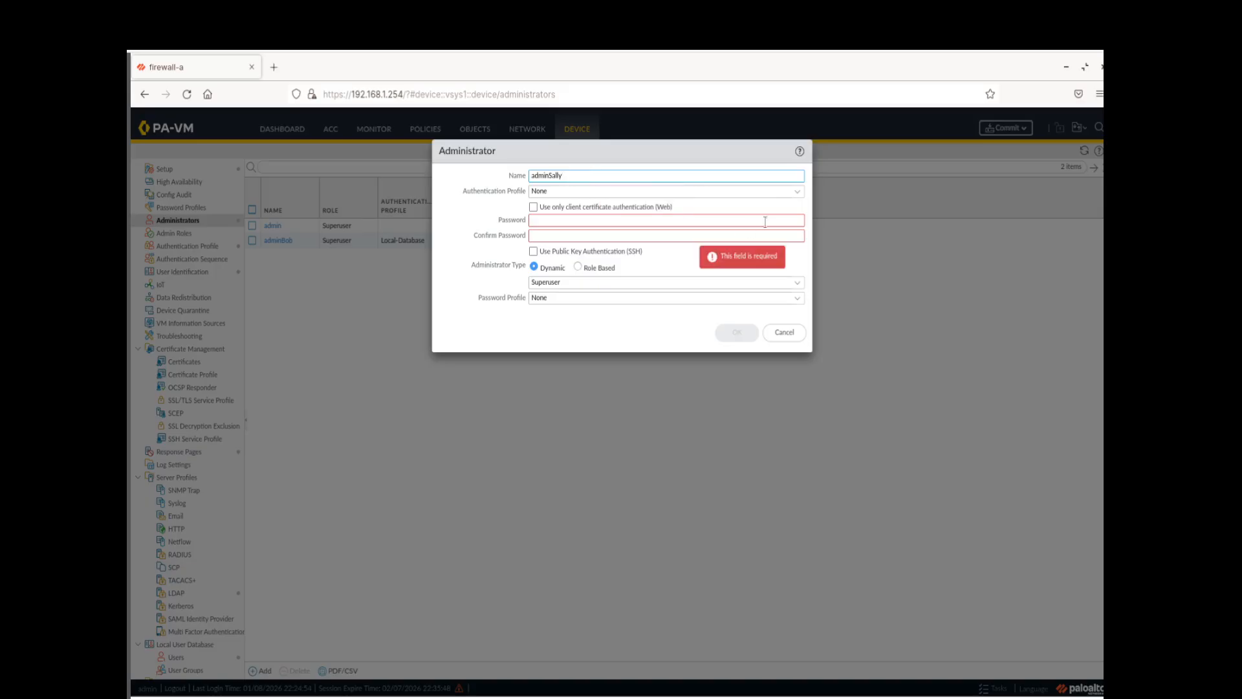
pyautogui.click(797, 191)
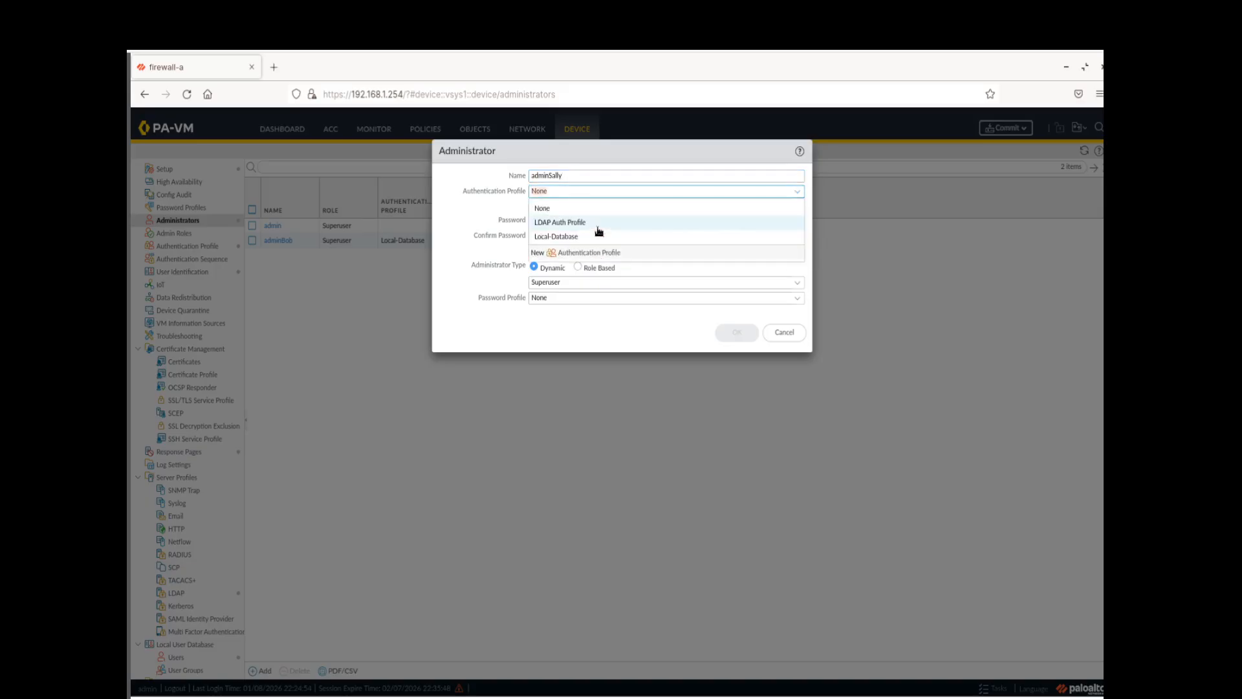
pyautogui.click(598, 223)
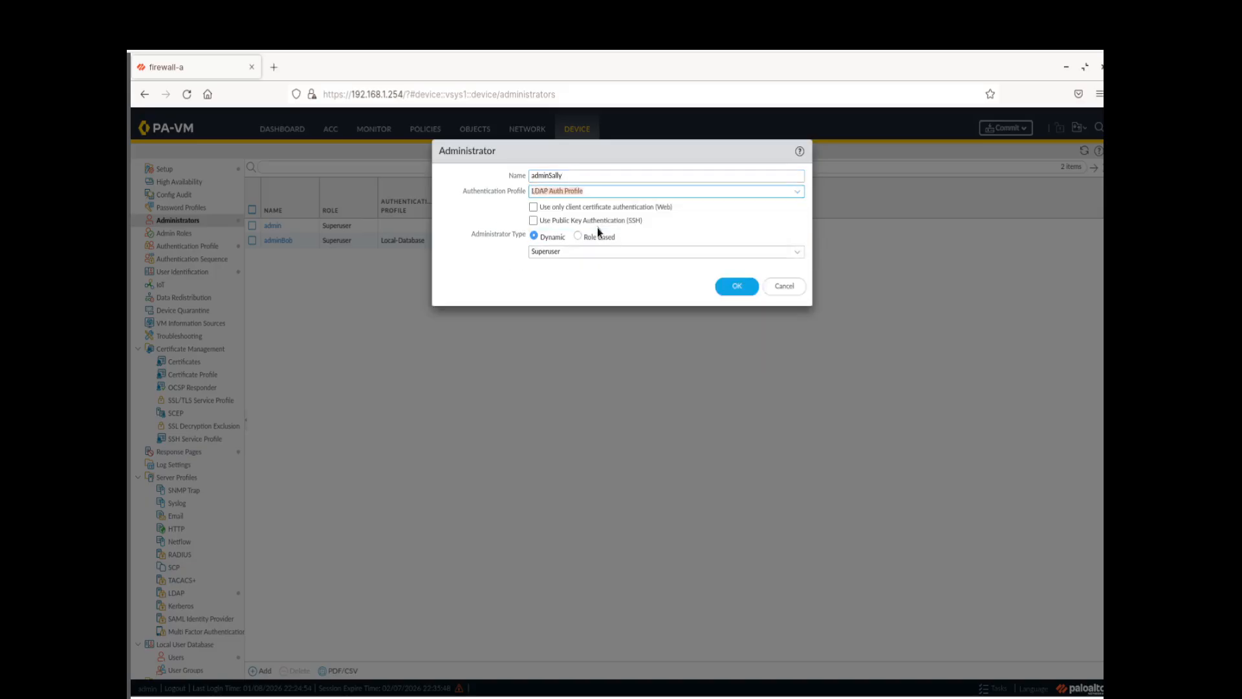
pyautogui.click(738, 292)
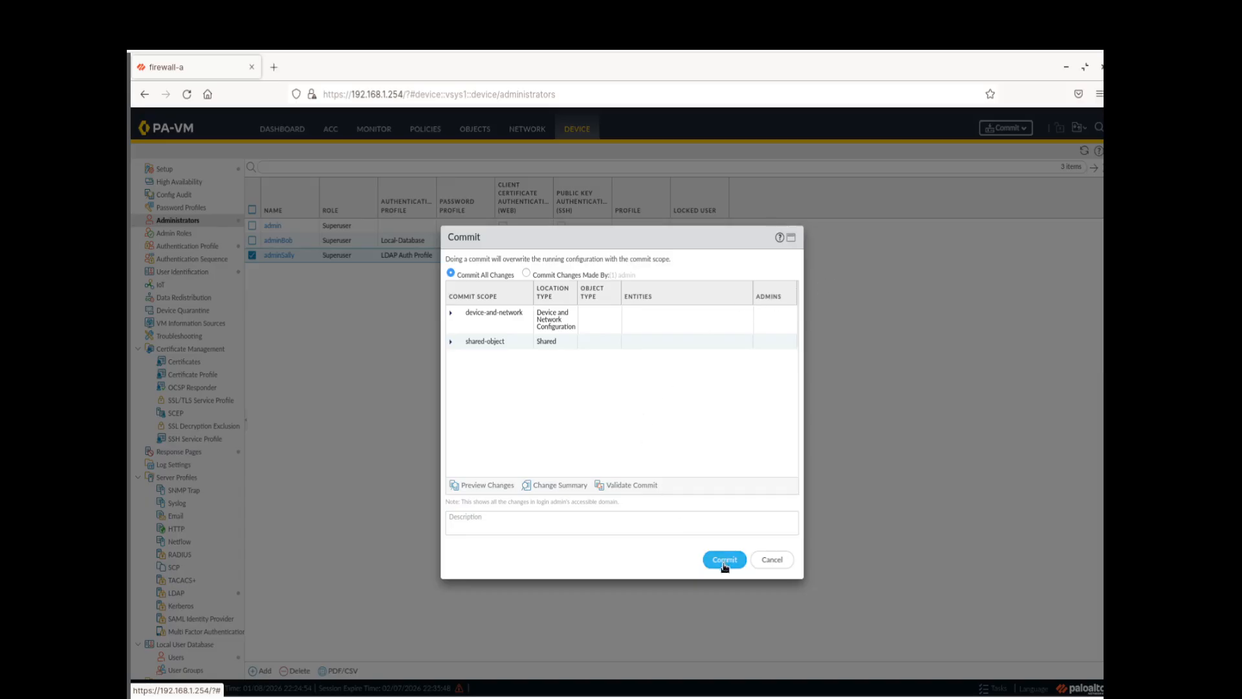
# Commit all changes and close the status and Task Manager windows once the job completes
pyautogui.click(723, 560)
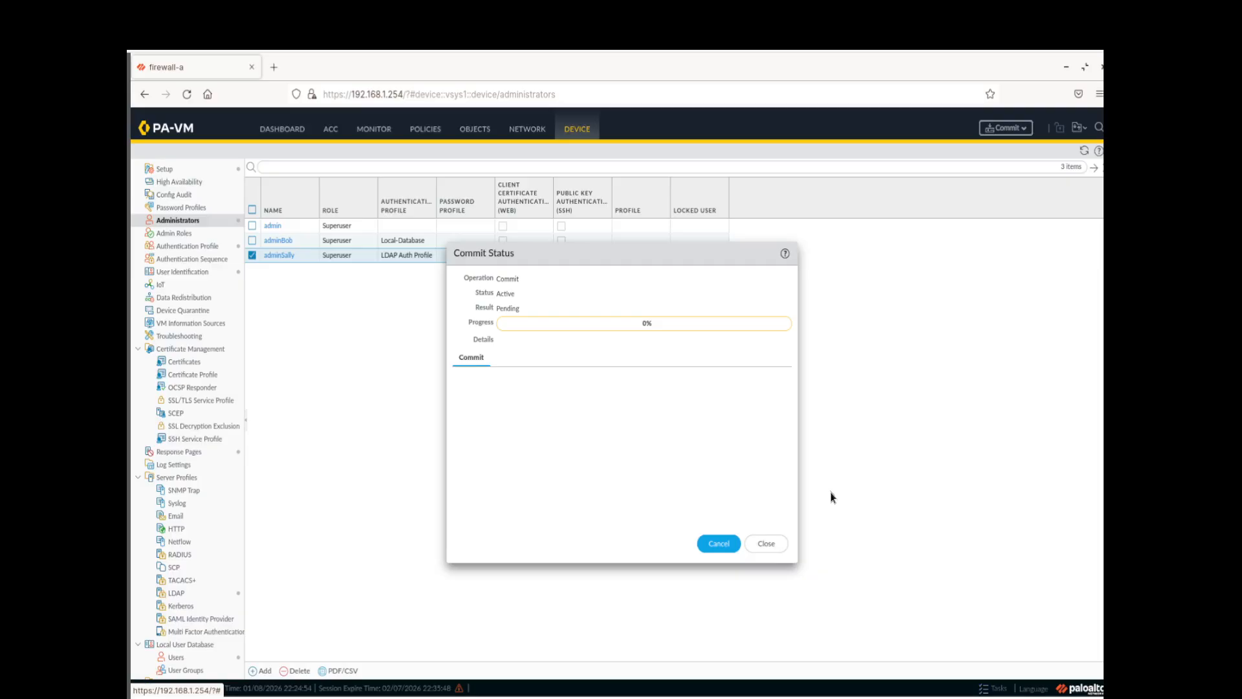
pyautogui.click(766, 545)
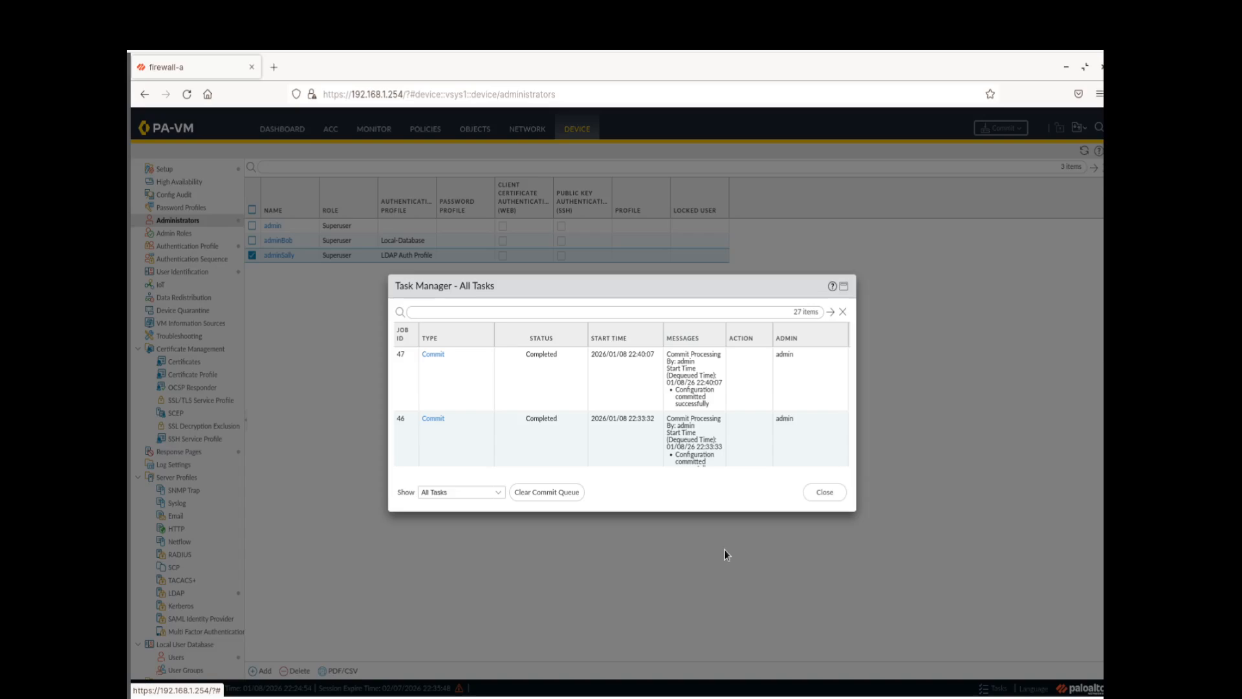
pyautogui.click(823, 492)
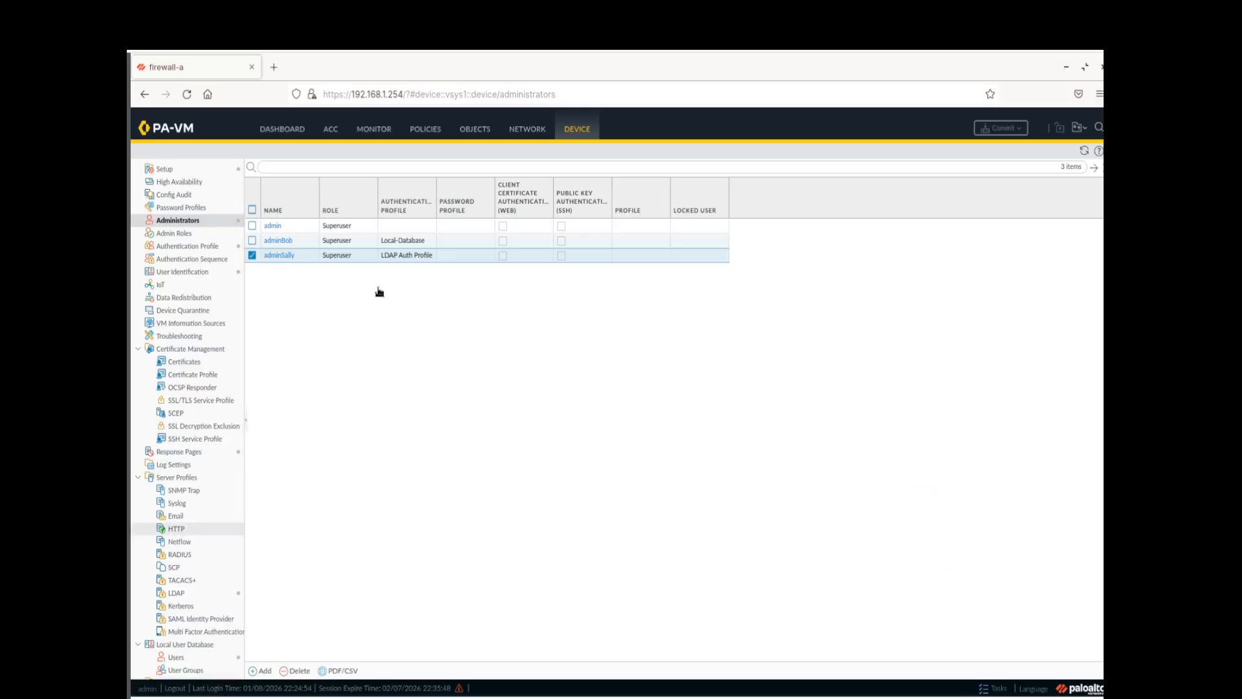
# Log out and log back in as adminSally with its LDAP password
pyautogui.click(176, 688)
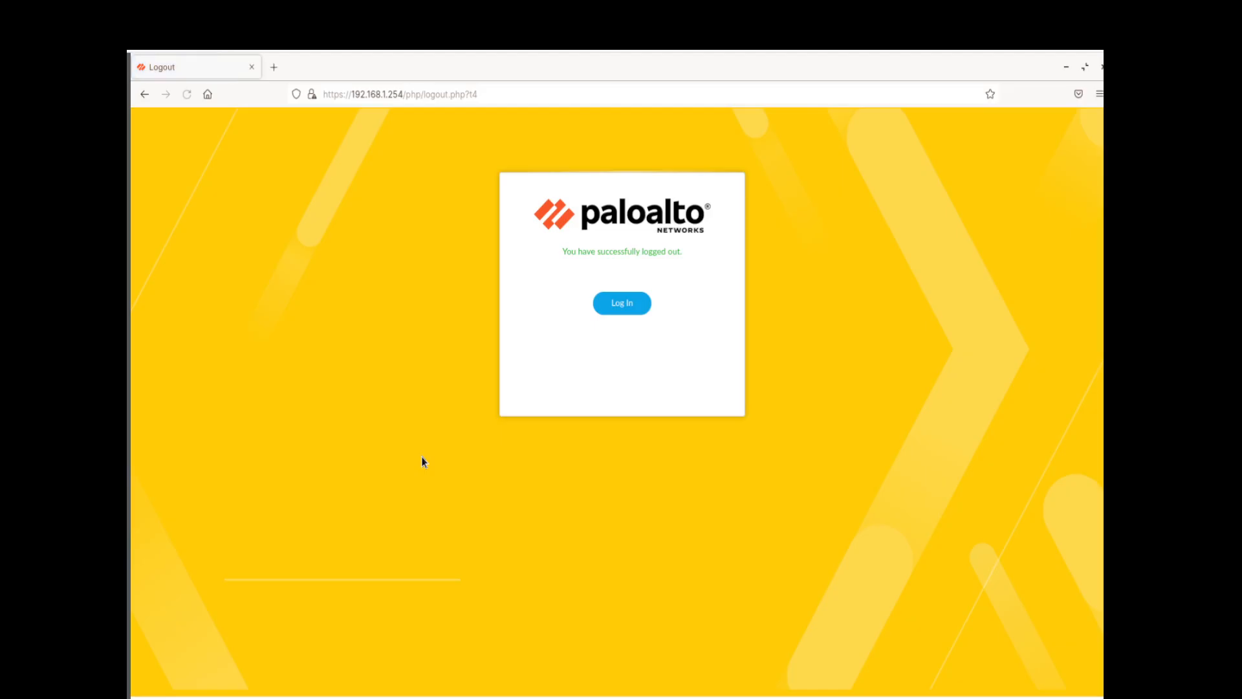
pyautogui.click(614, 310)
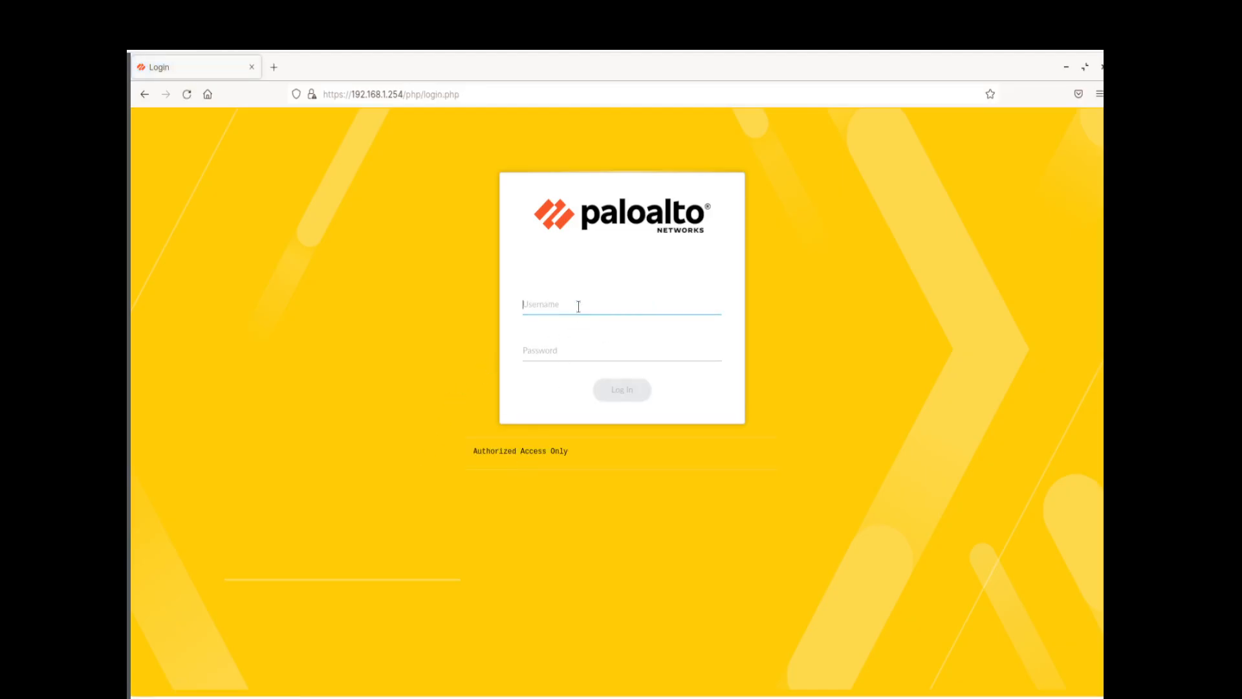
pyautogui.write('adminSally')
pyautogui.press('Tab')
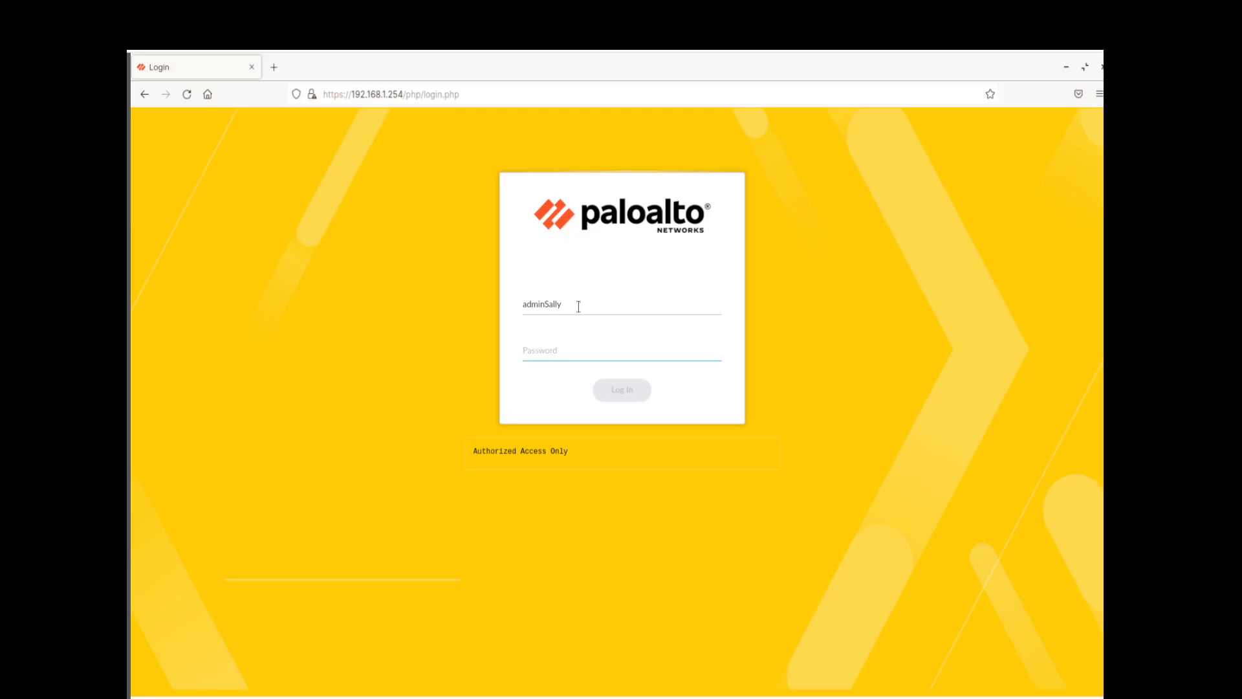
pyautogui.write('•••')
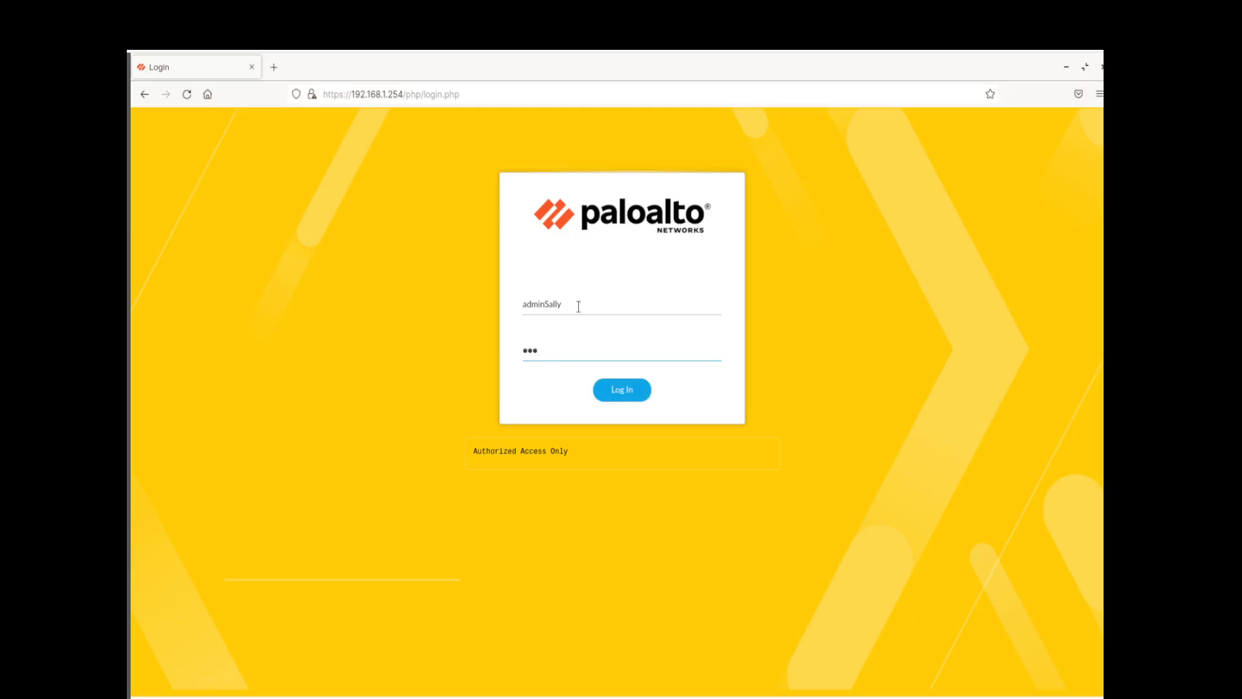
pyautogui.write('••••••')
pyautogui.press('Return')
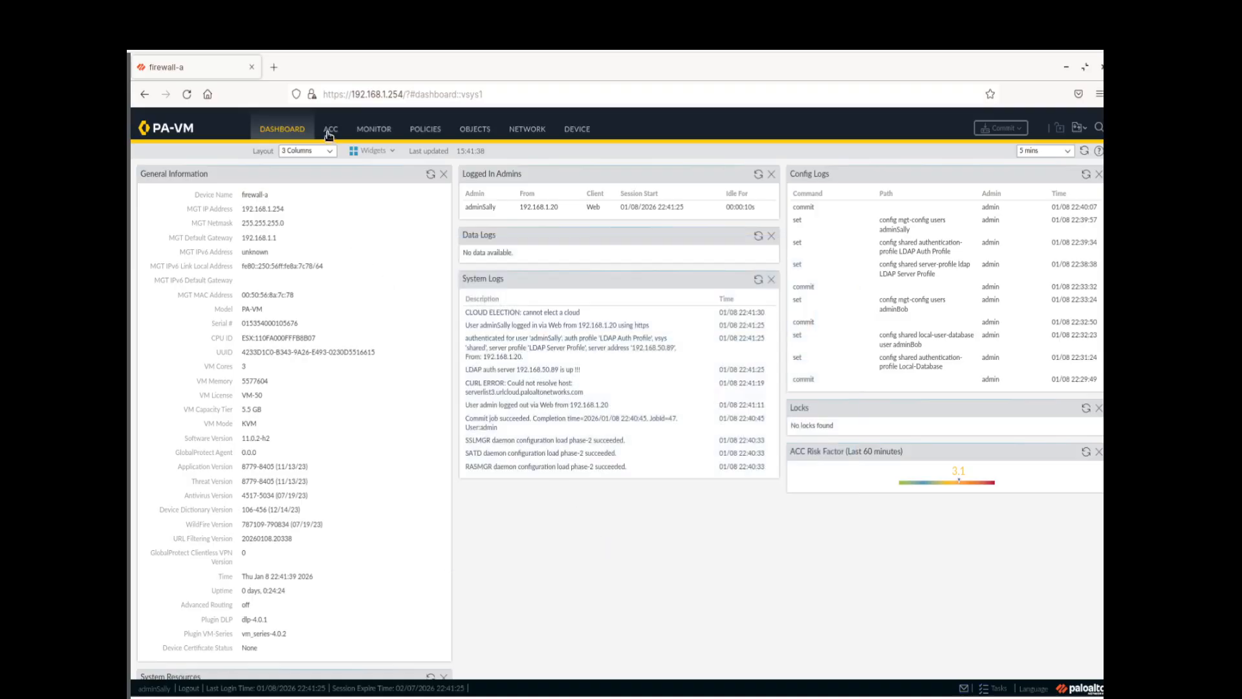
# Filter the System logs to adminSally's web login entry, then log out
pyautogui.click(363, 129)
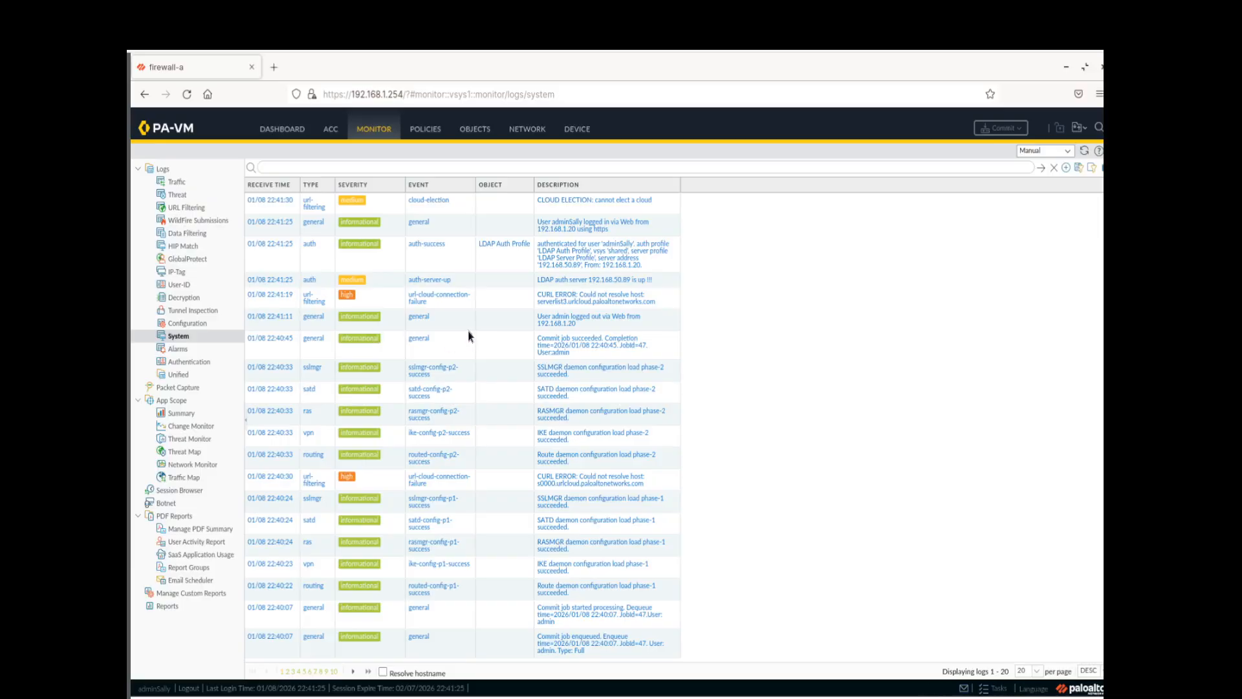
pyautogui.click(606, 229)
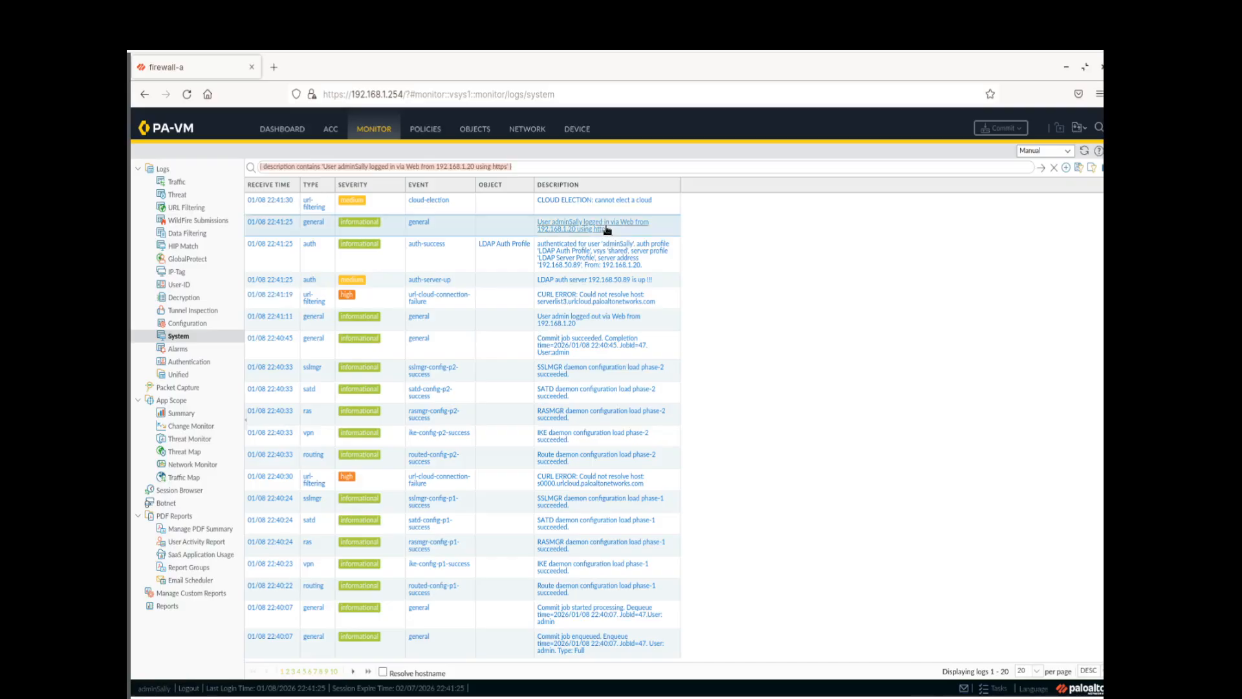
pyautogui.click(1041, 168)
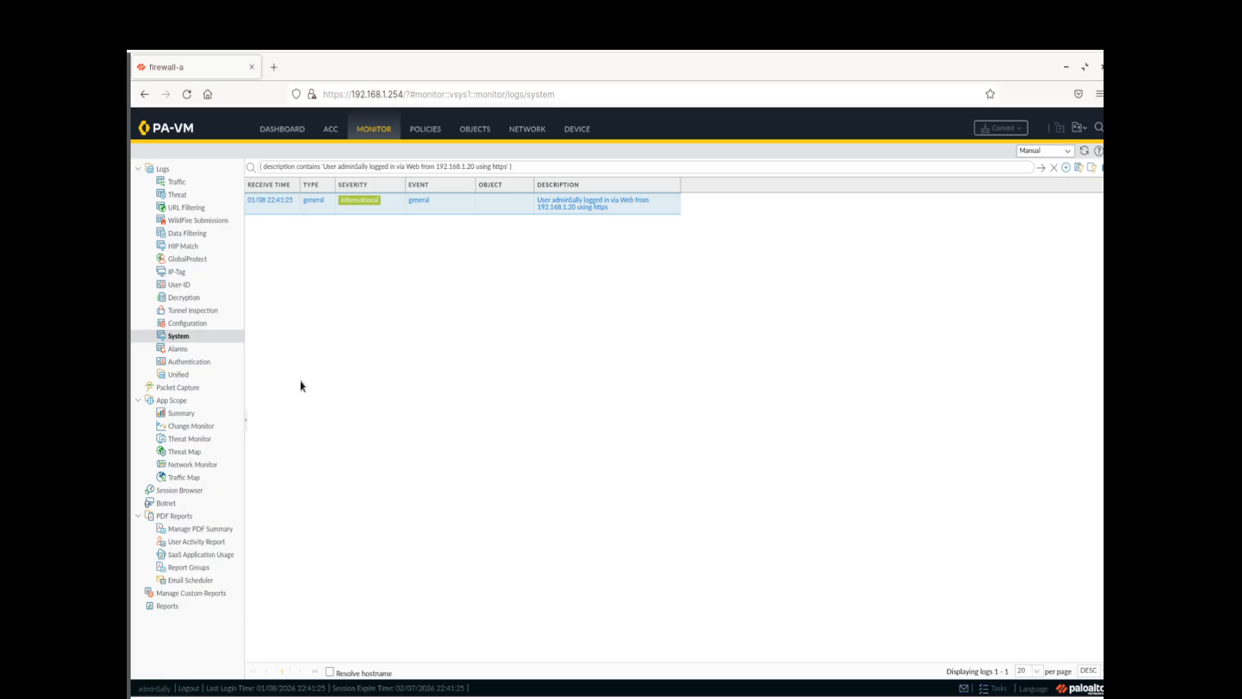
pyautogui.click(193, 689)
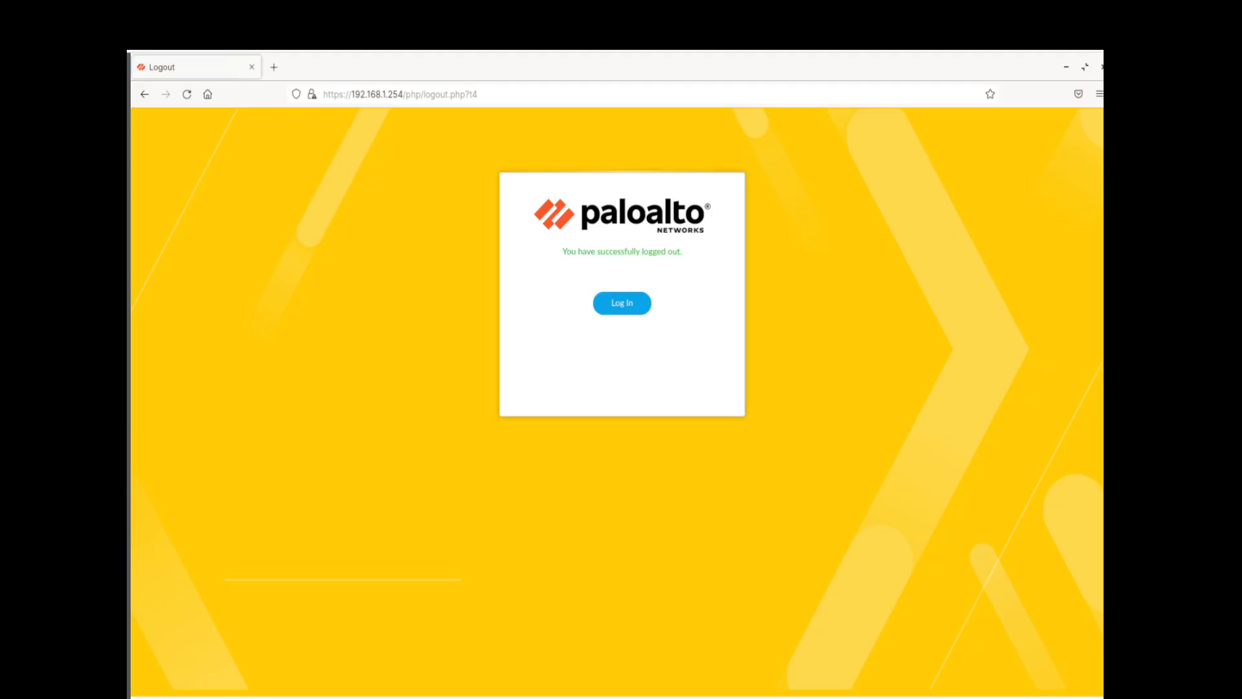
# Log back in as admin with its password and open the Device Administrators page
pyautogui.click(613, 303)
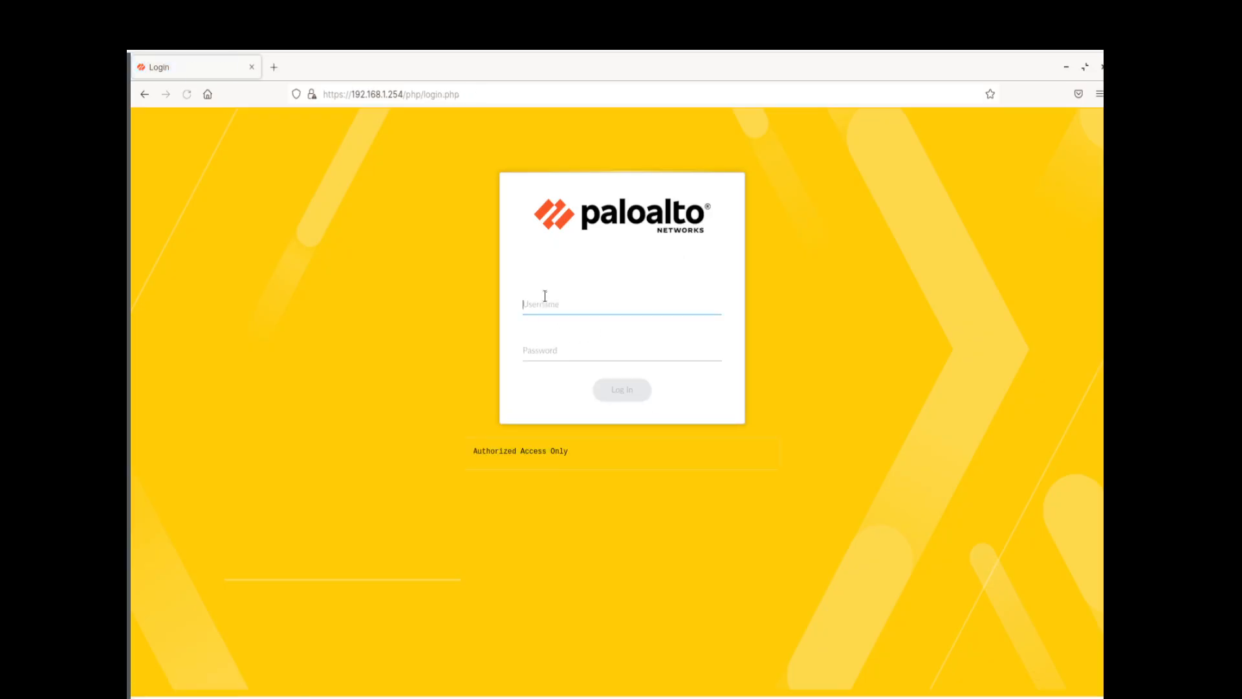
pyautogui.write('adminadmin')
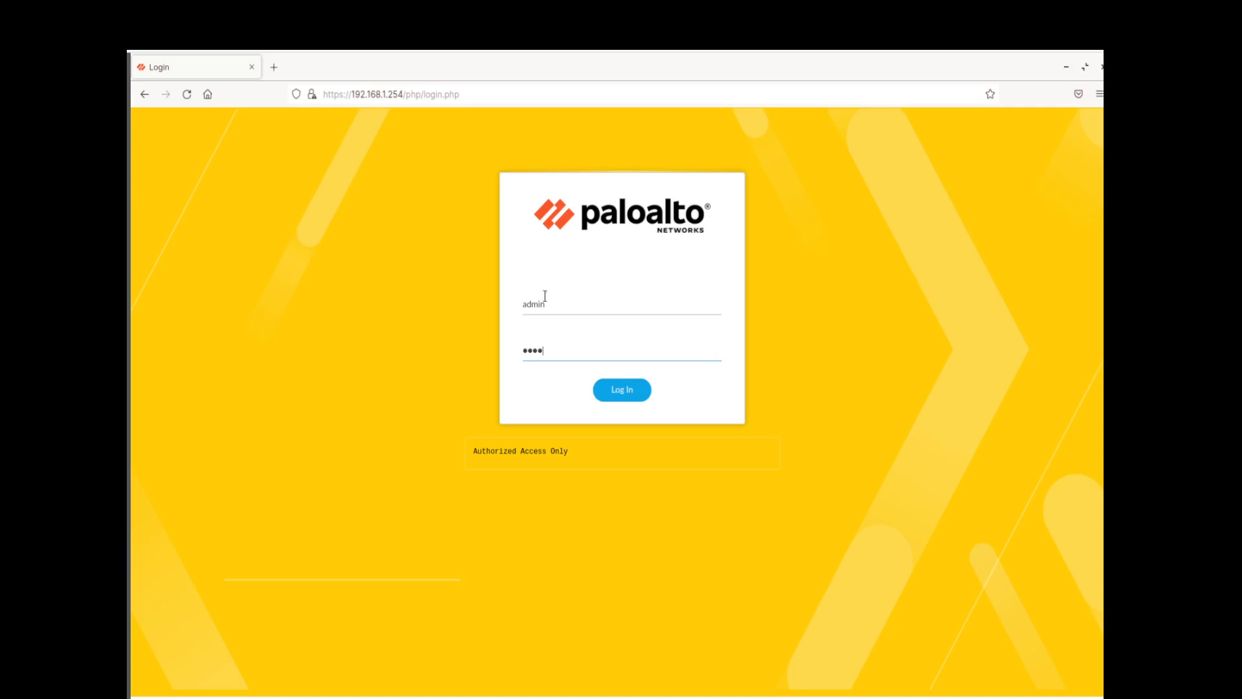
pyautogui.write('123')
pyautogui.press('Return')
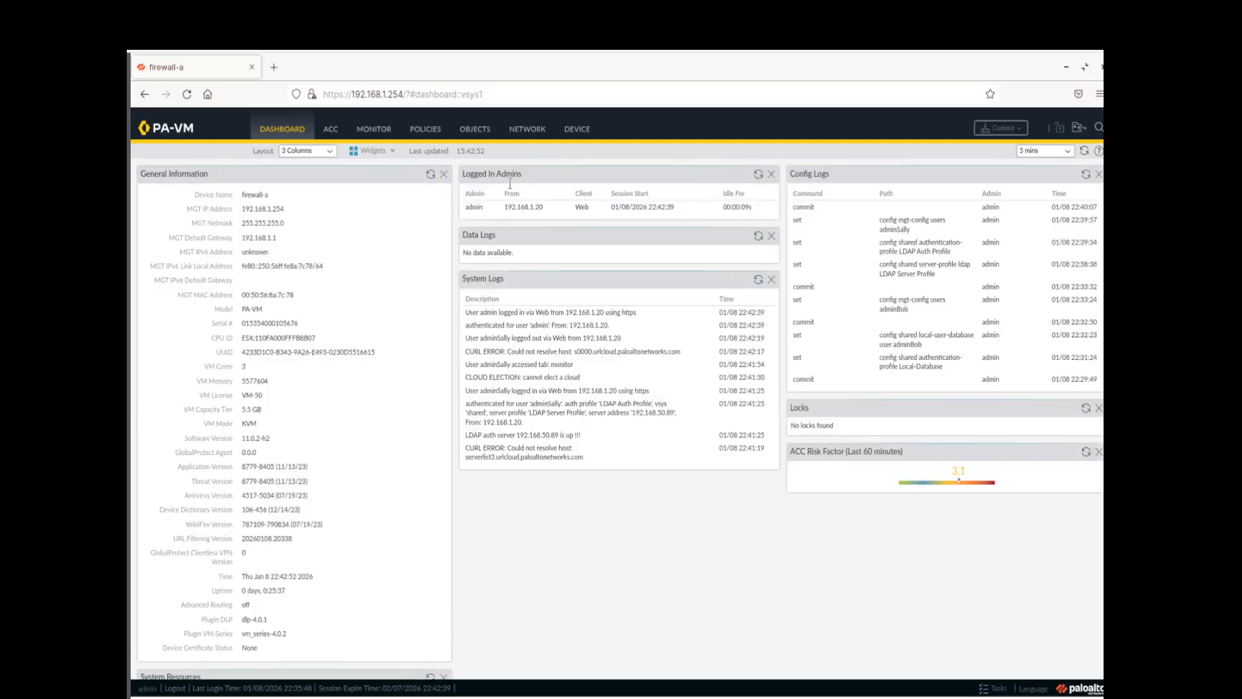
pyautogui.click(577, 128)
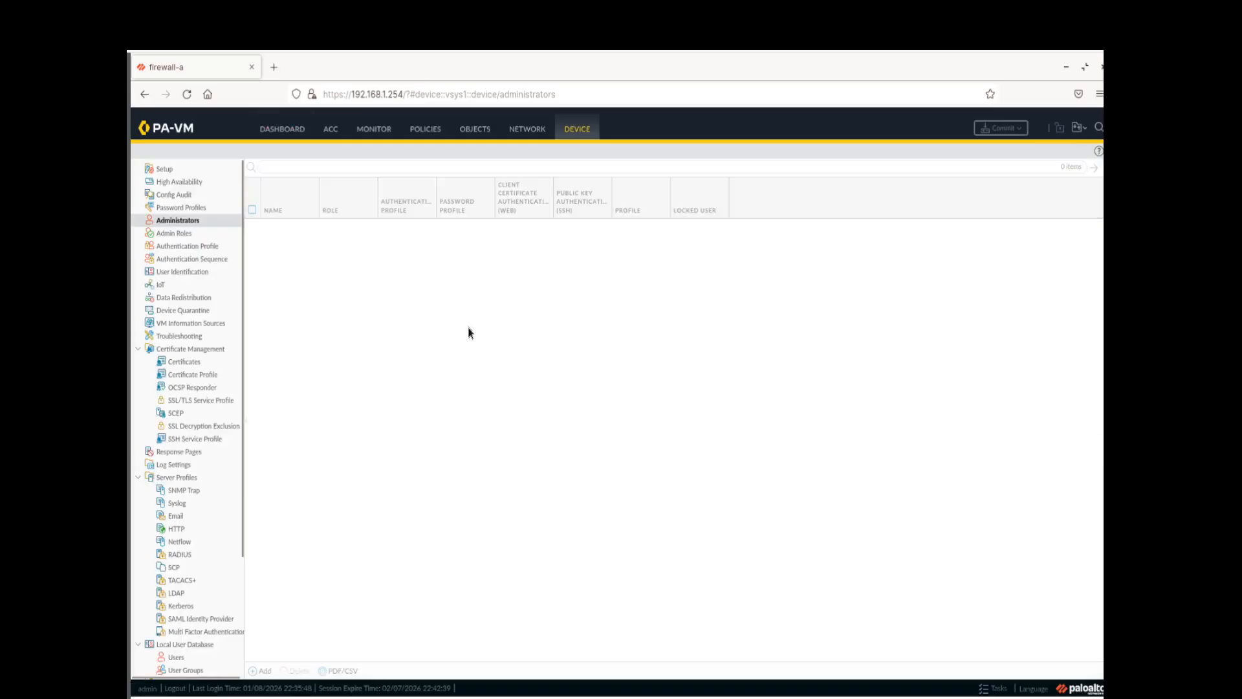
# Create RADIUS profile 'RADIUS Server Profile' using CHAP and add a new server entry
pyautogui.scroll(-2, 181, 534)
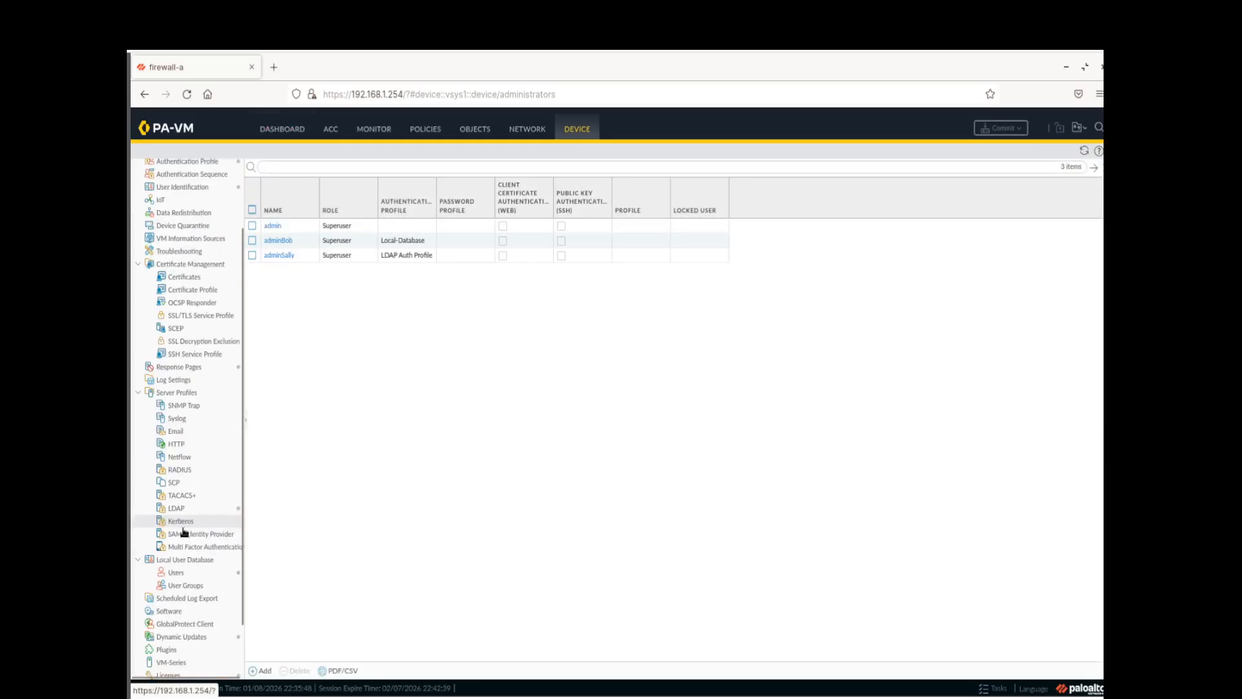
pyautogui.click(179, 470)
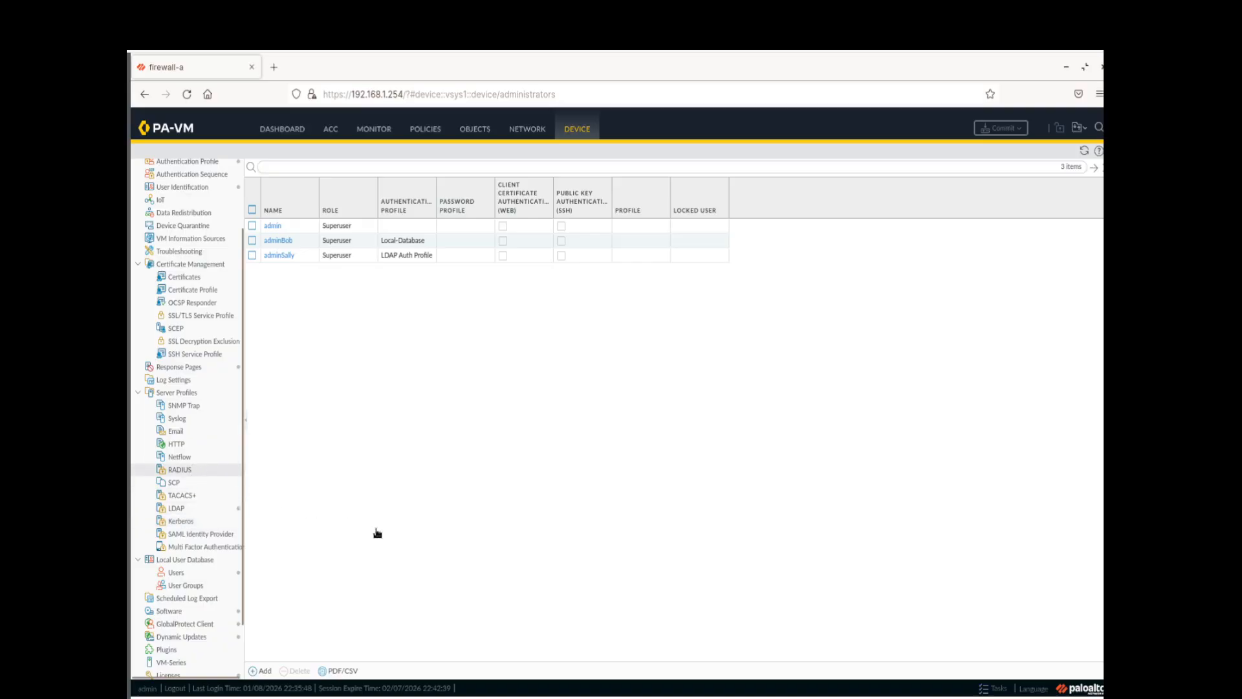
pyautogui.click(259, 671)
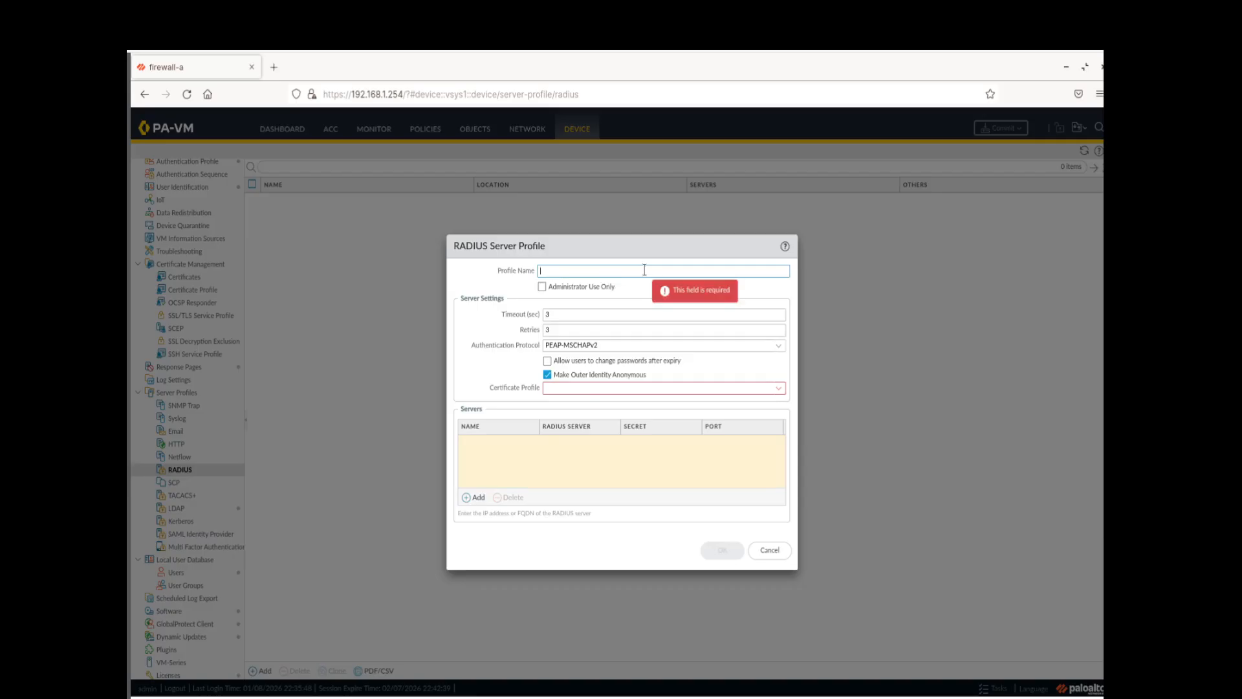
pyautogui.write('ADIUS Ser')
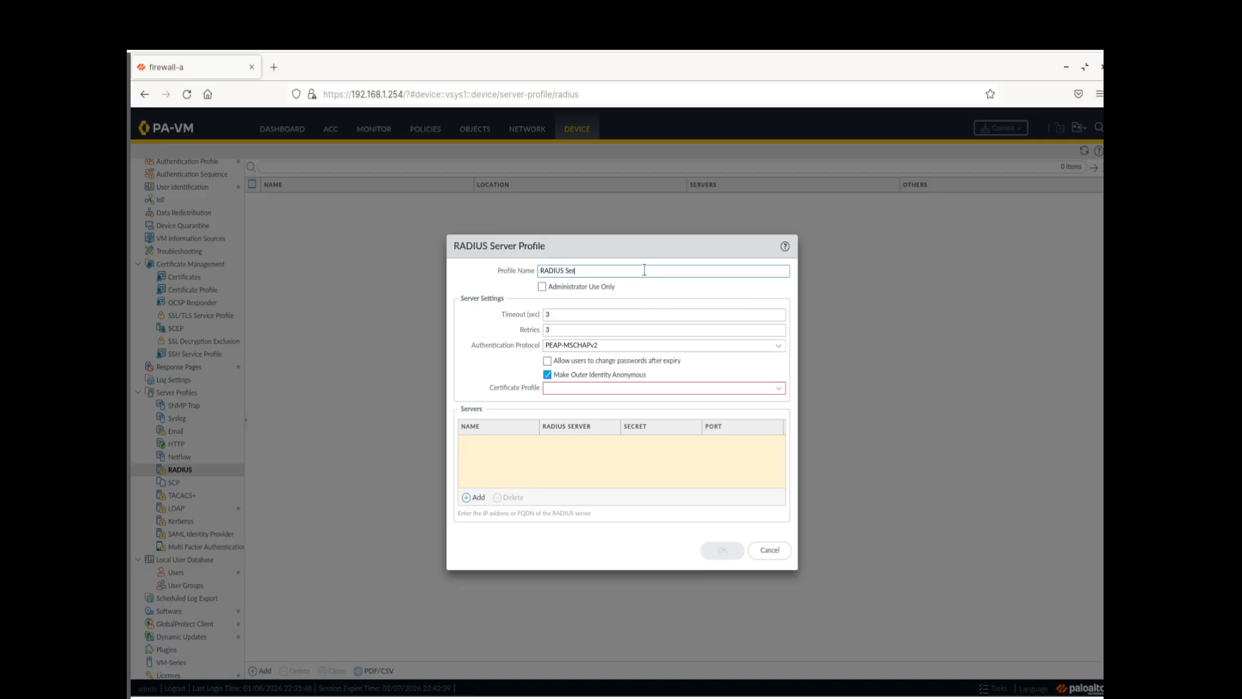
pyautogui.write('ver Profile')
pyautogui.click(778, 346)
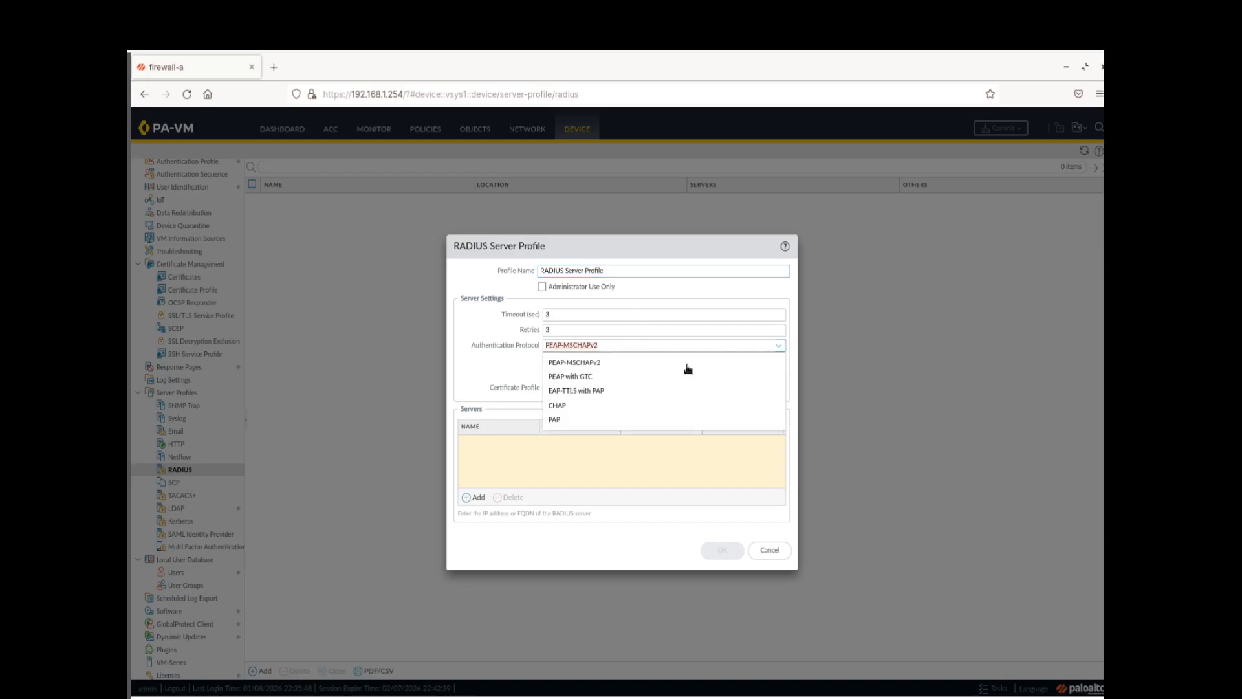
pyautogui.click(607, 406)
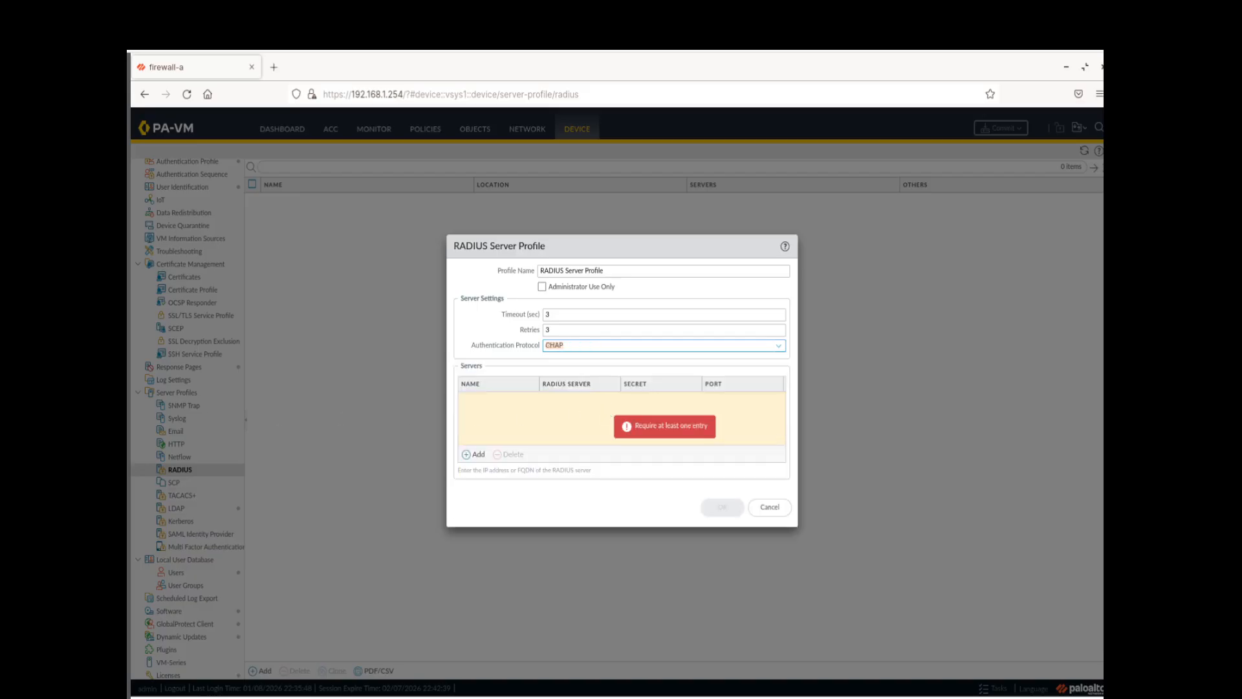
pyautogui.click(467, 455)
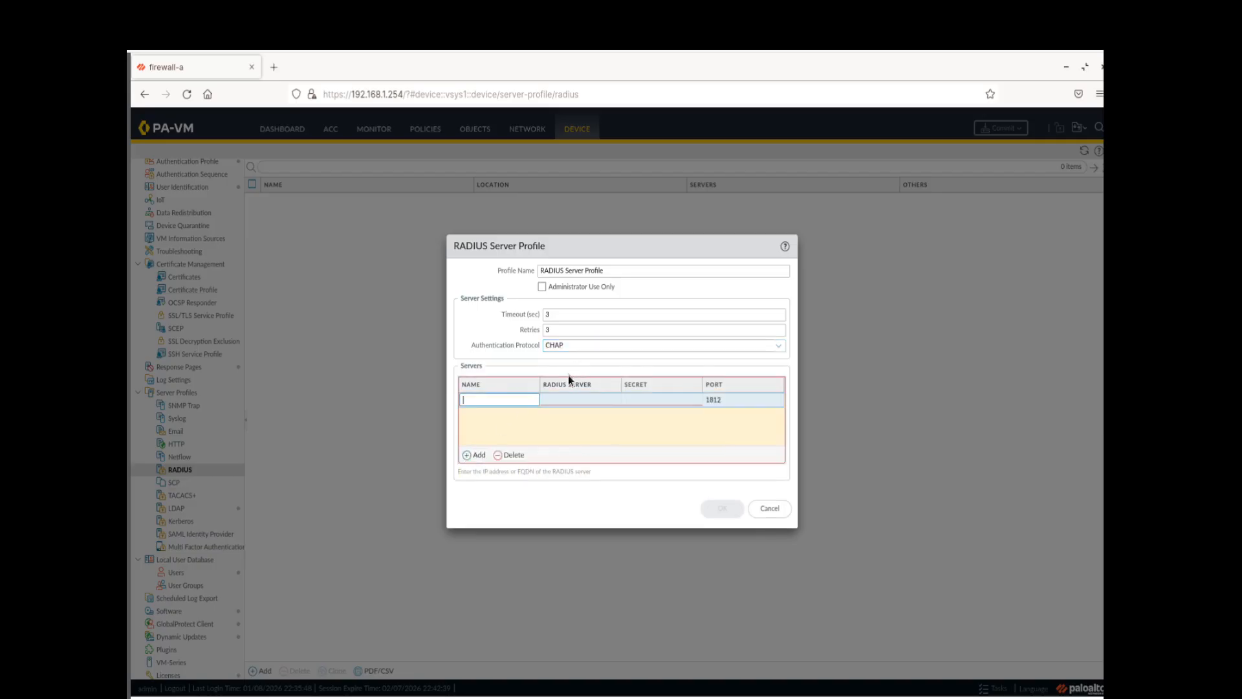
# Enter server radius.panw.lab at 192.168.50.150, then type and confirm its shared secret
pyautogui.write('radius.panw.lab')
pyautogui.click(576, 398)
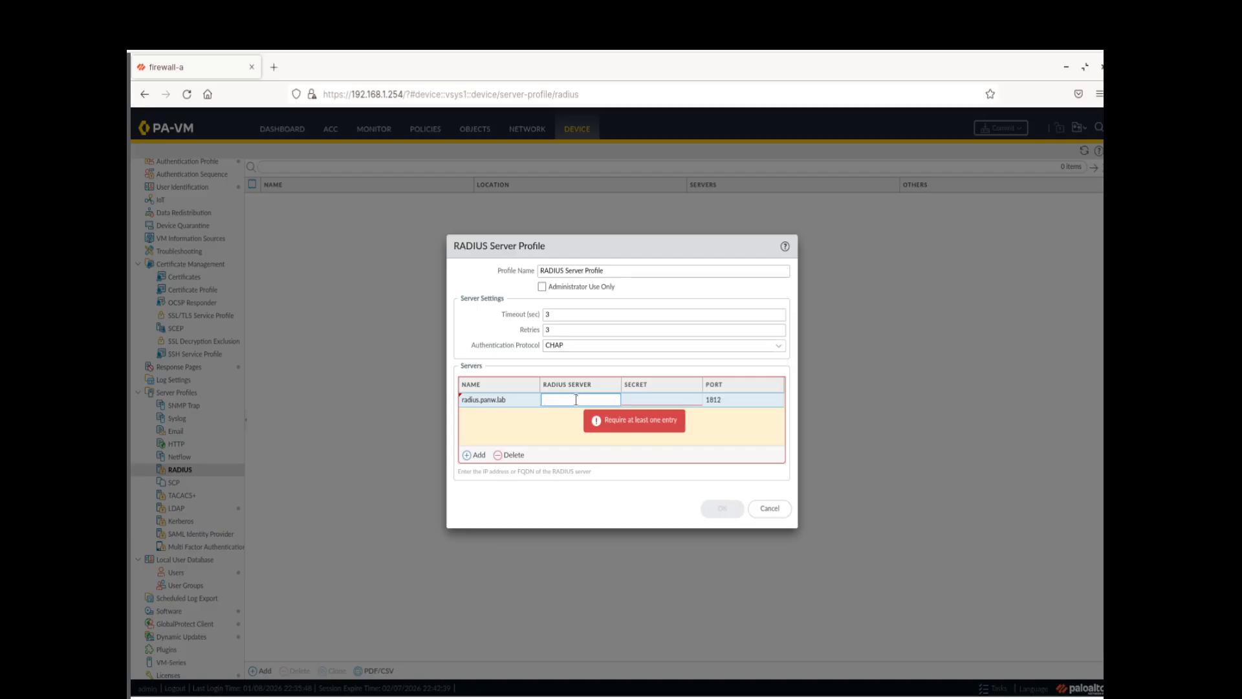
pyautogui.write('192.168.50.1')
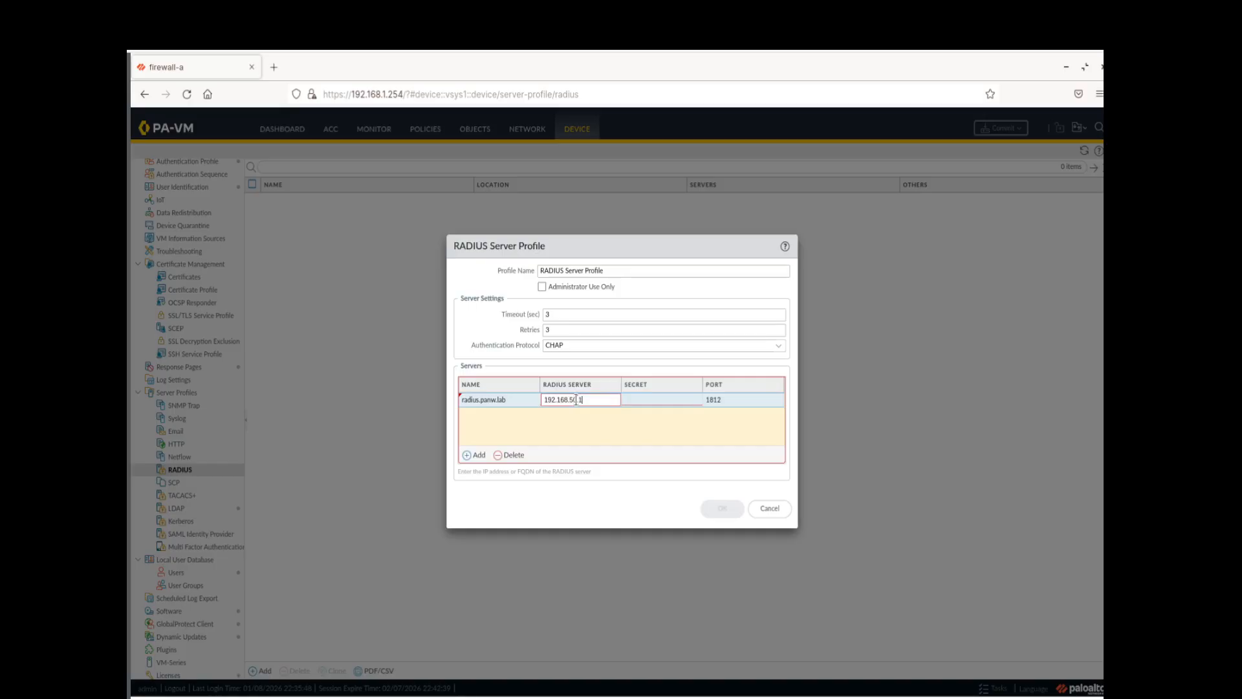
pyautogui.write('50')
pyautogui.click(649, 404)
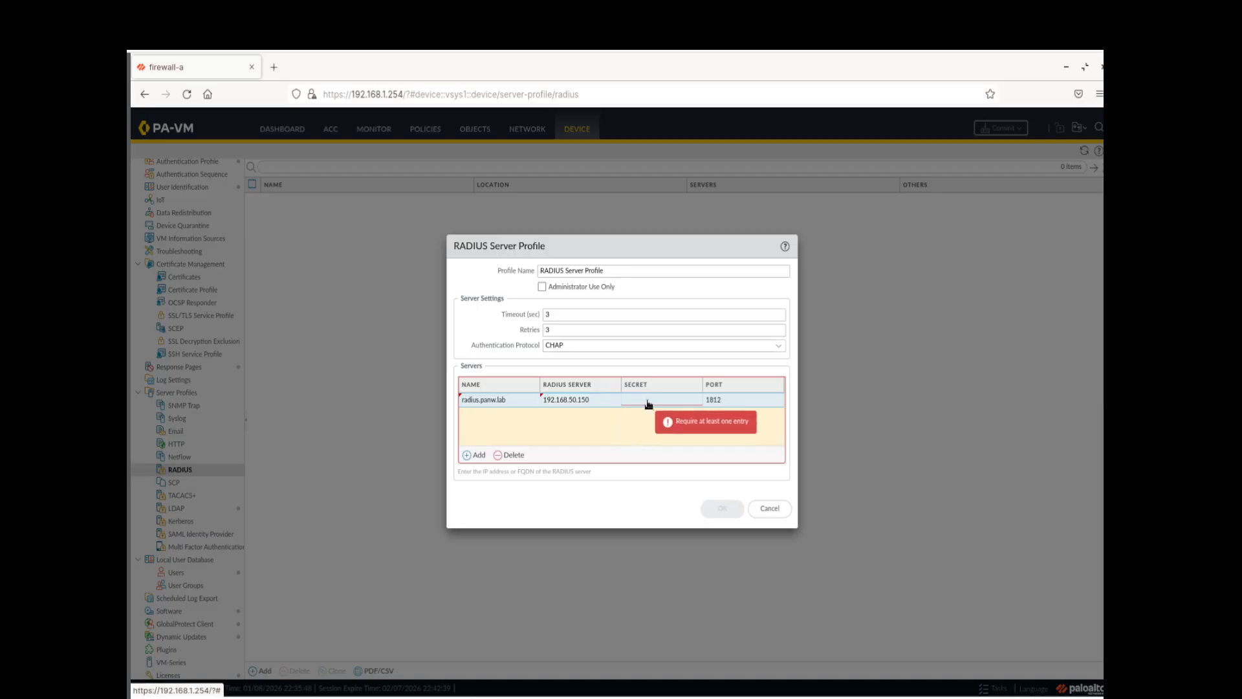
pyautogui.click(648, 403)
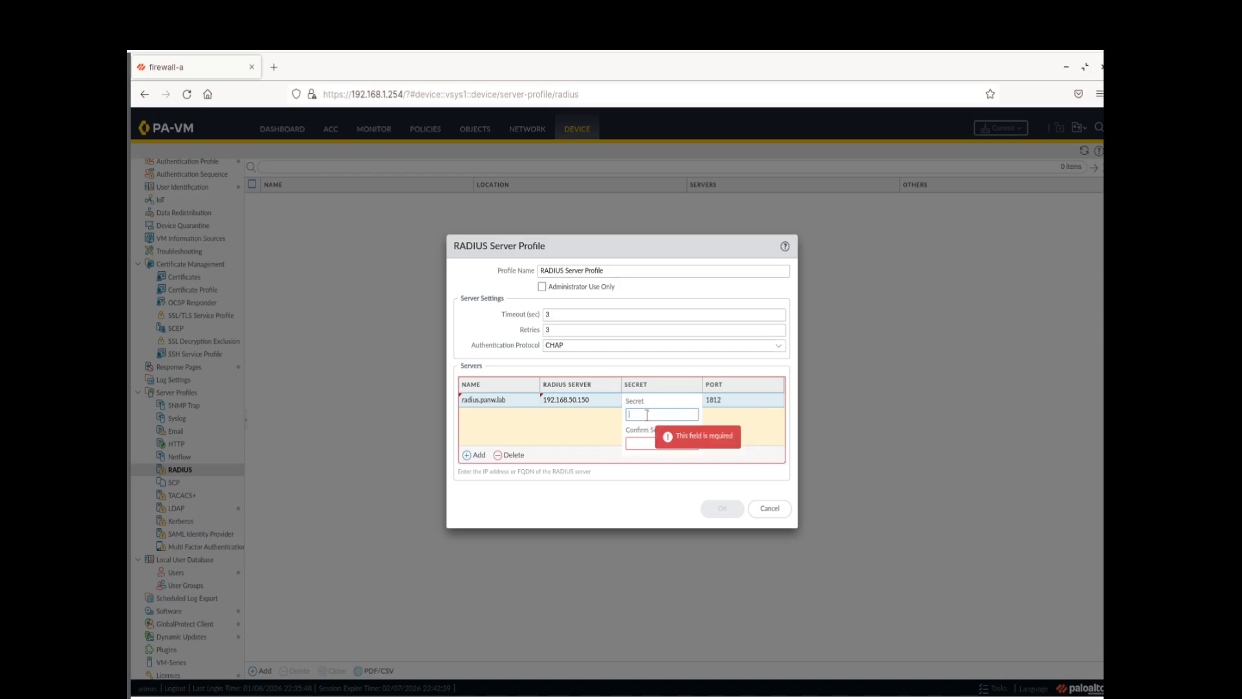
pyautogui.write('•••••••••')
pyautogui.press('Tab')
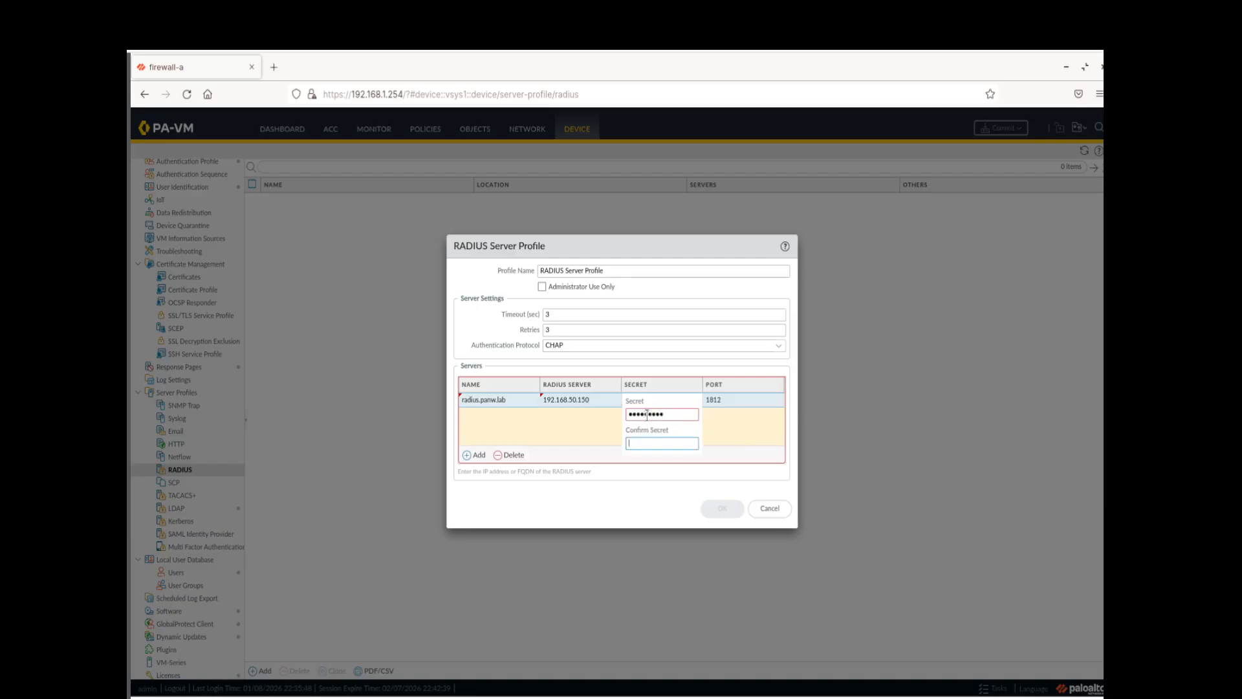
pyautogui.write('•••••••••')
pyautogui.click(741, 442)
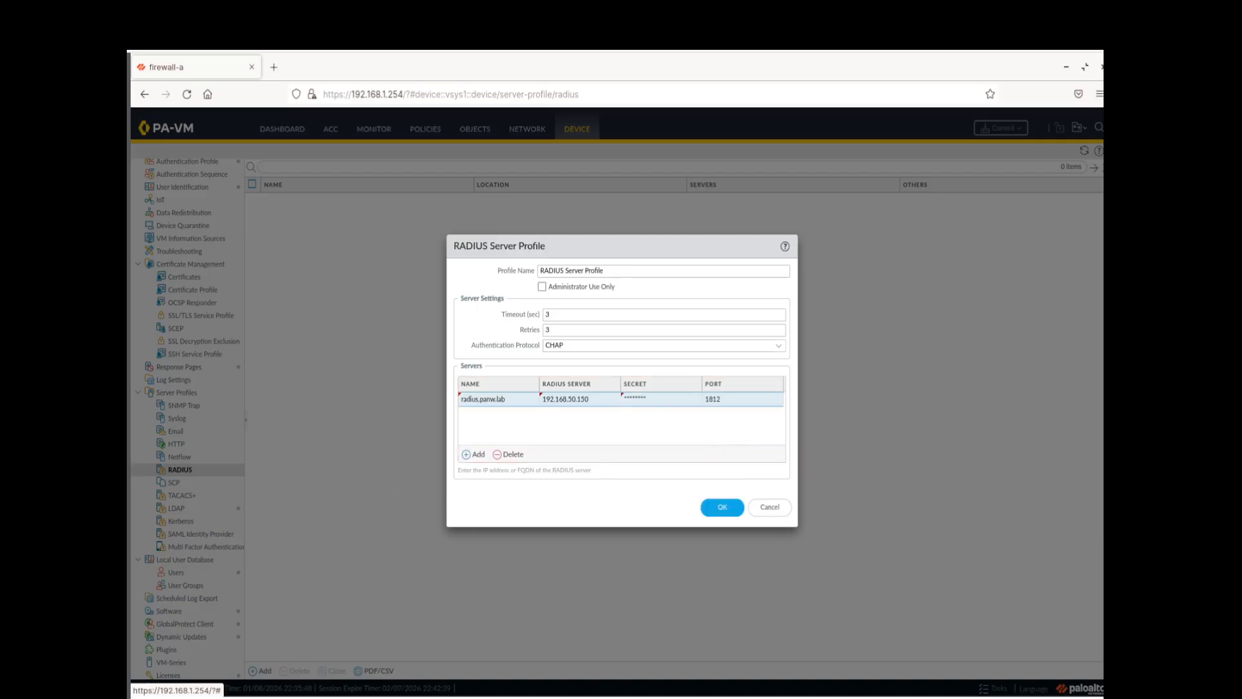
# Save the RADIUS server profile and start a new authentication profile named 'RADIUS Auth Profile' of type RADIUS
pyautogui.click(725, 507)
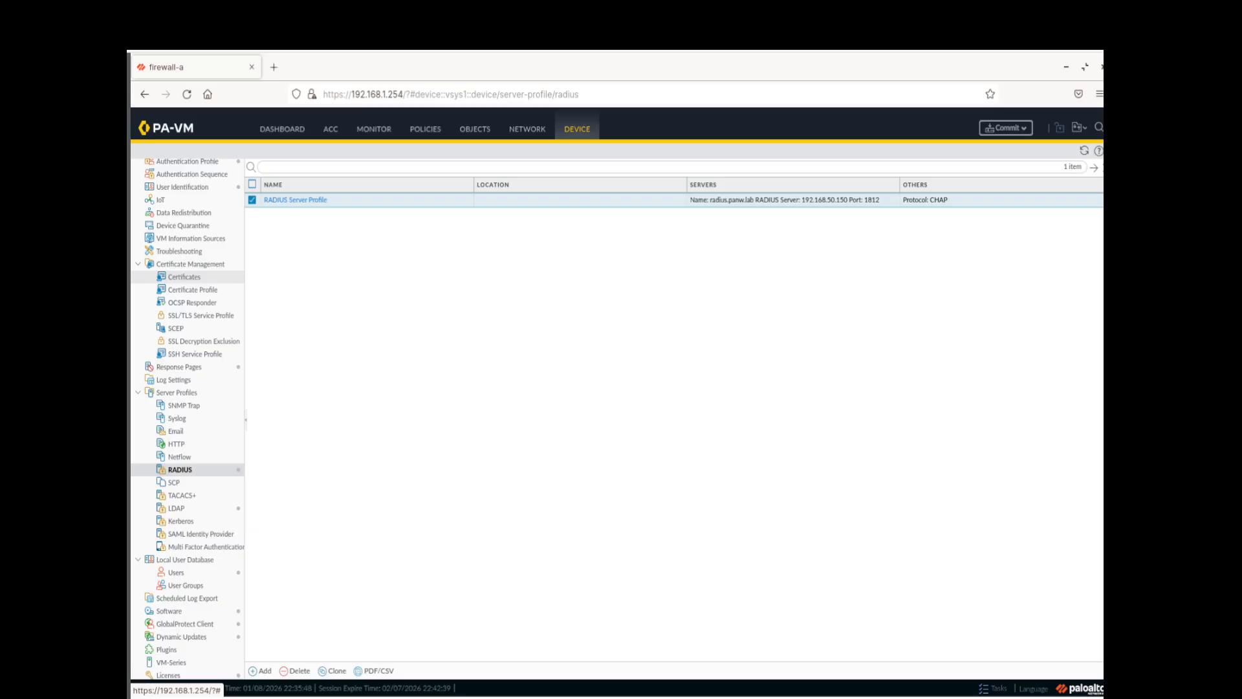
pyautogui.scroll(3, 199, 285)
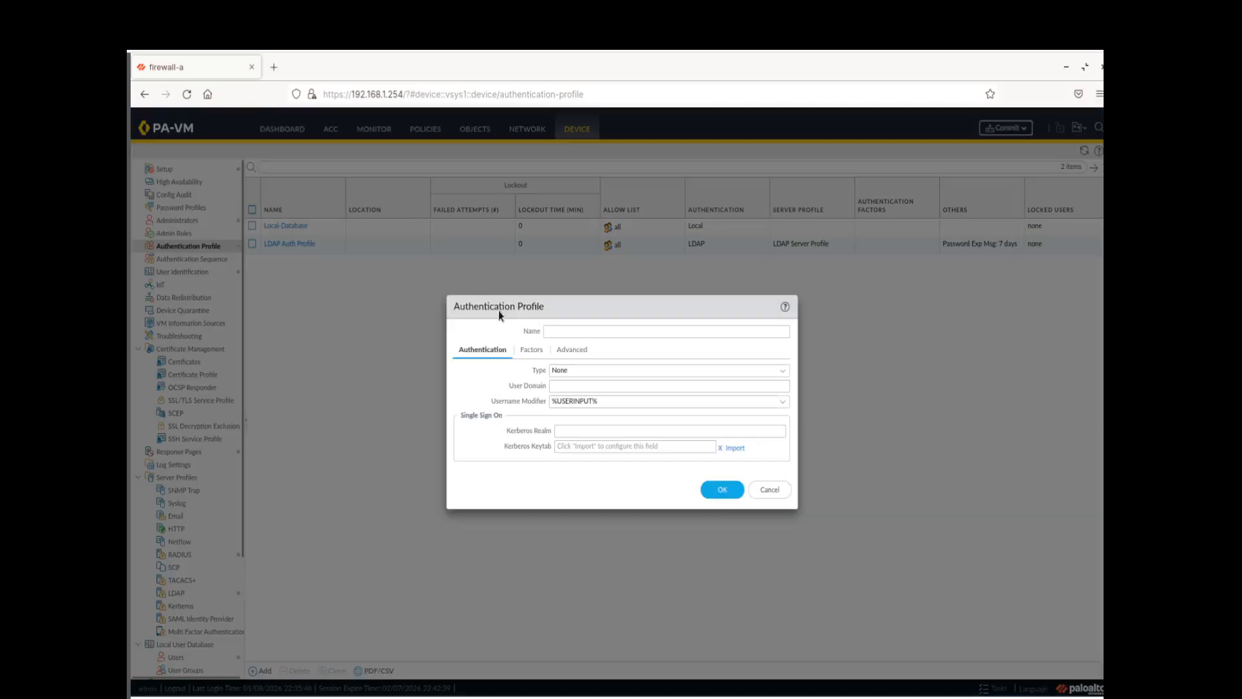
pyautogui.click(556, 330)
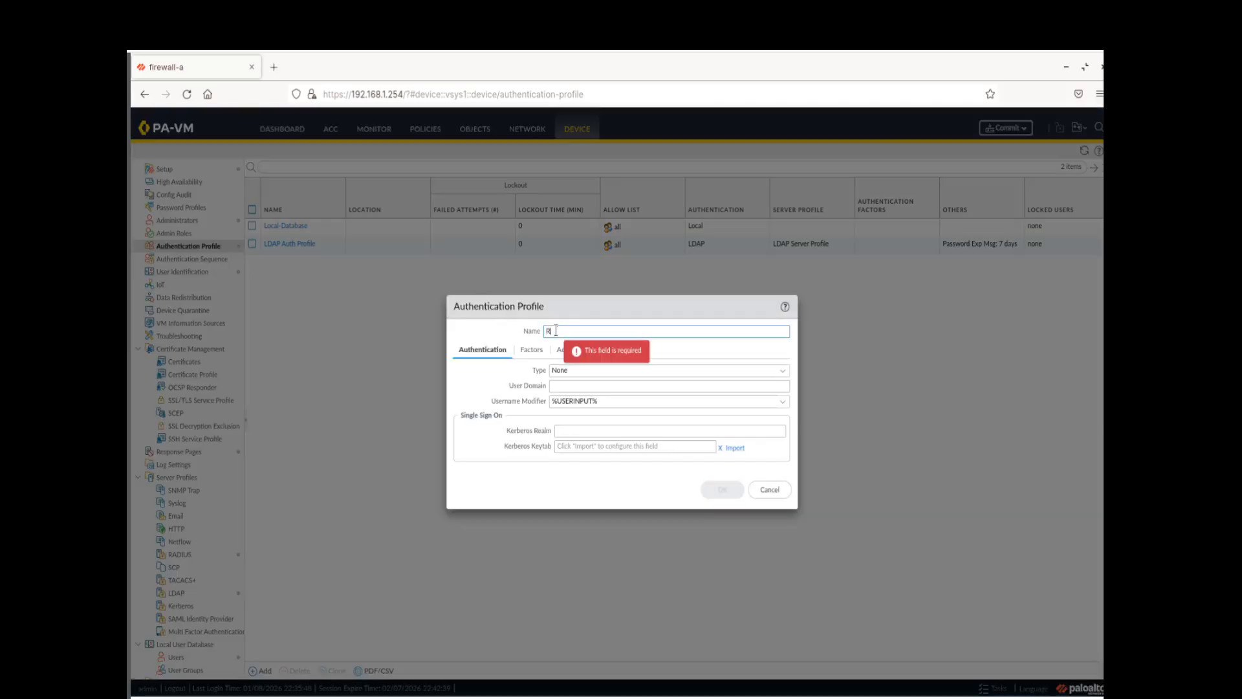
pyautogui.write('RADIUS Aut')
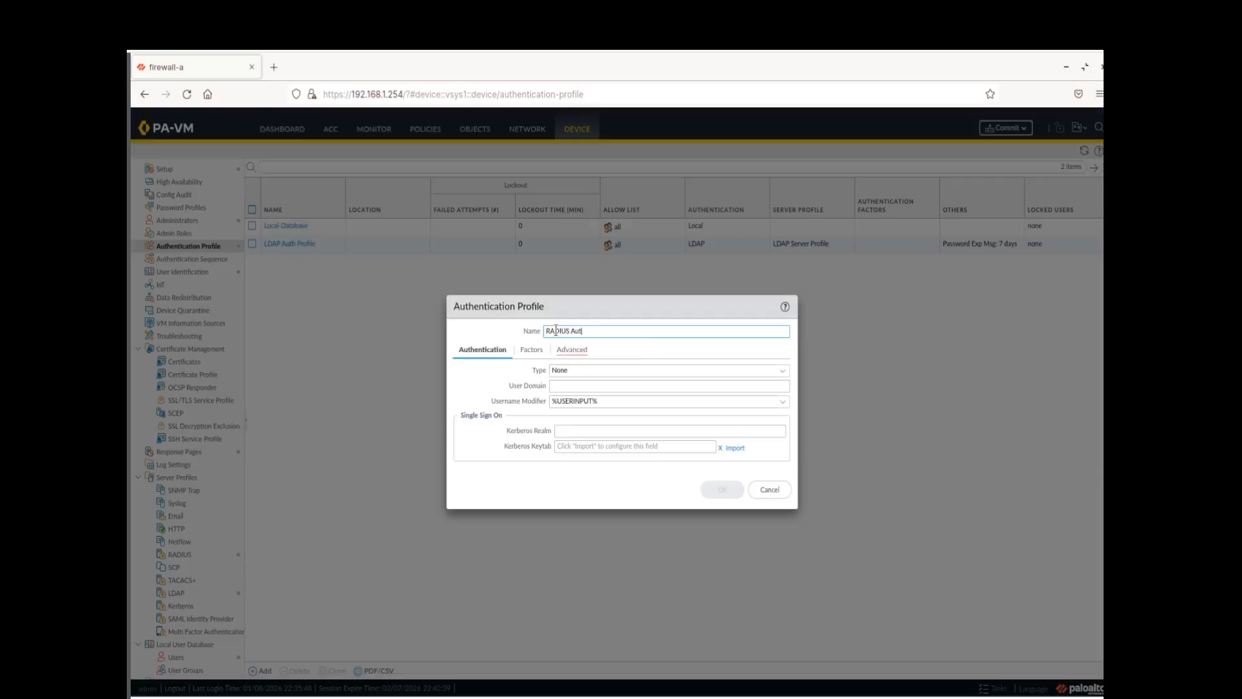
pyautogui.write('h Profile')
pyautogui.click(603, 430)
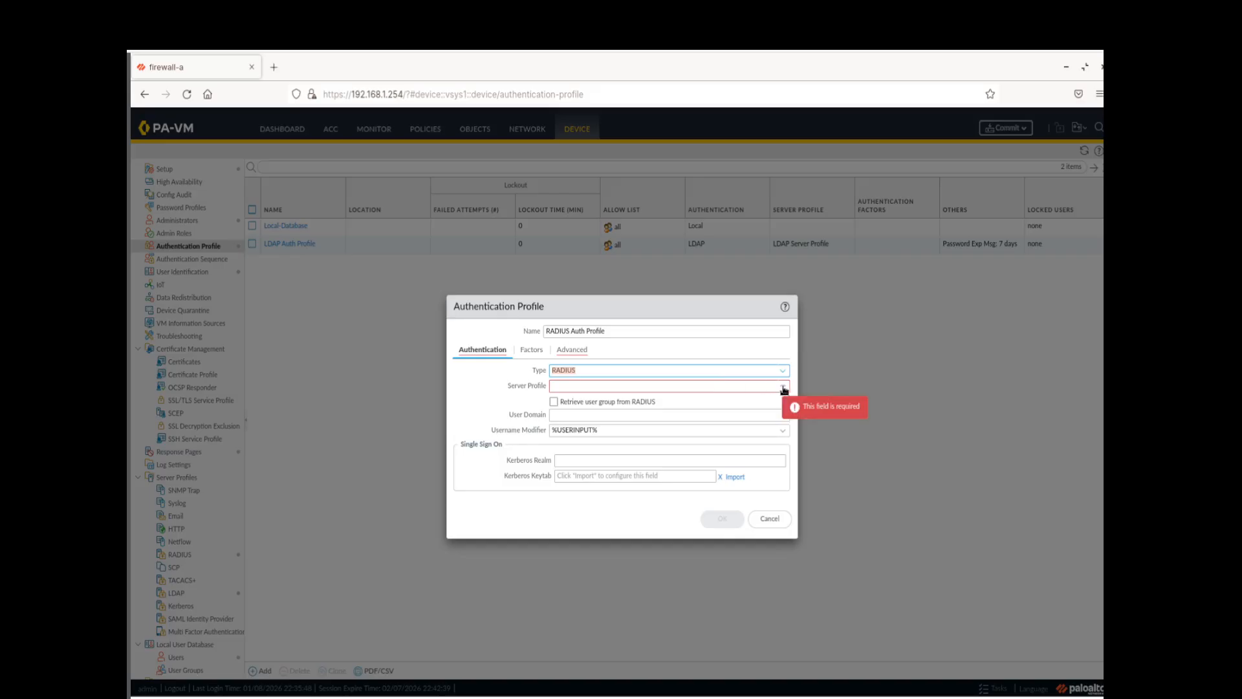
pyautogui.click(637, 387)
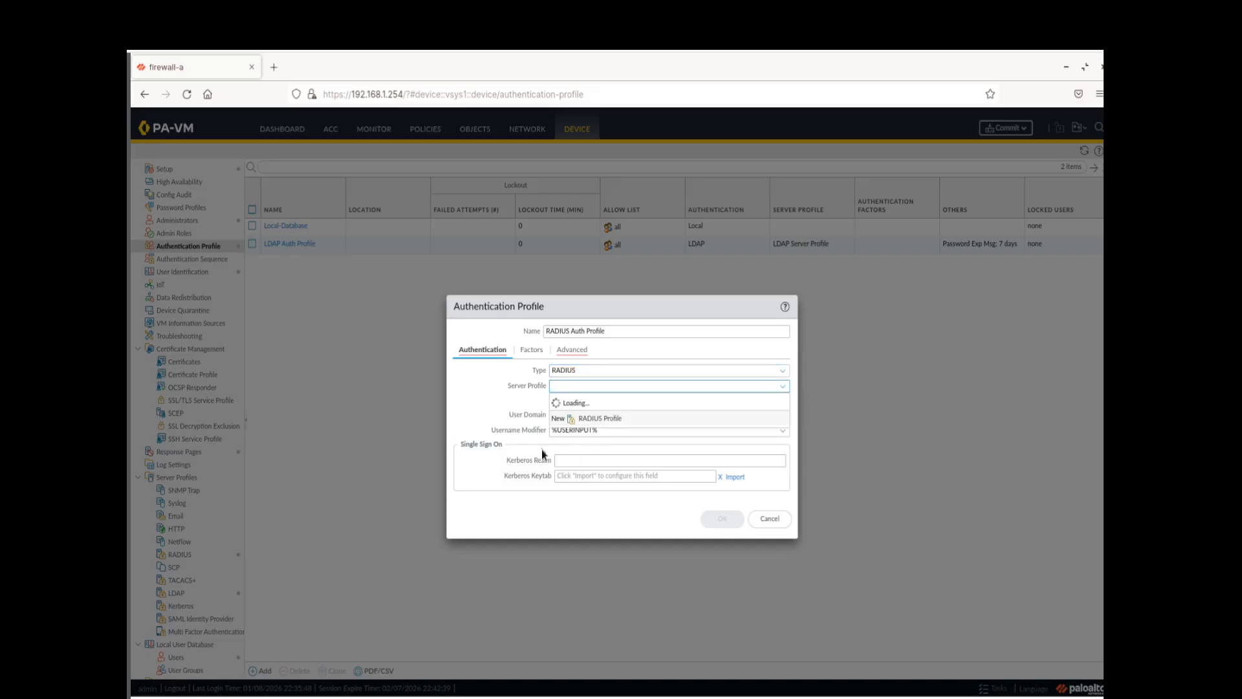
pyautogui.click(479, 424)
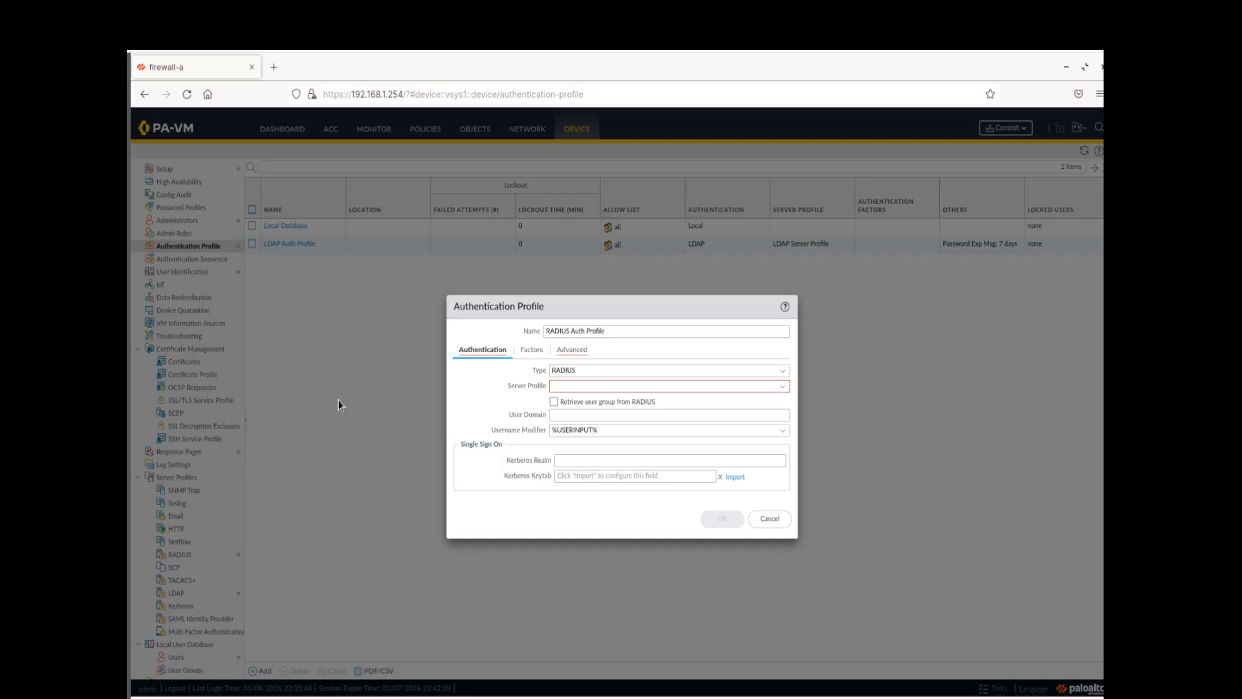
# Add 'all' to the authentication profile's Advanced allow list
pyautogui.click(782, 370)
pyautogui.click(603, 390)
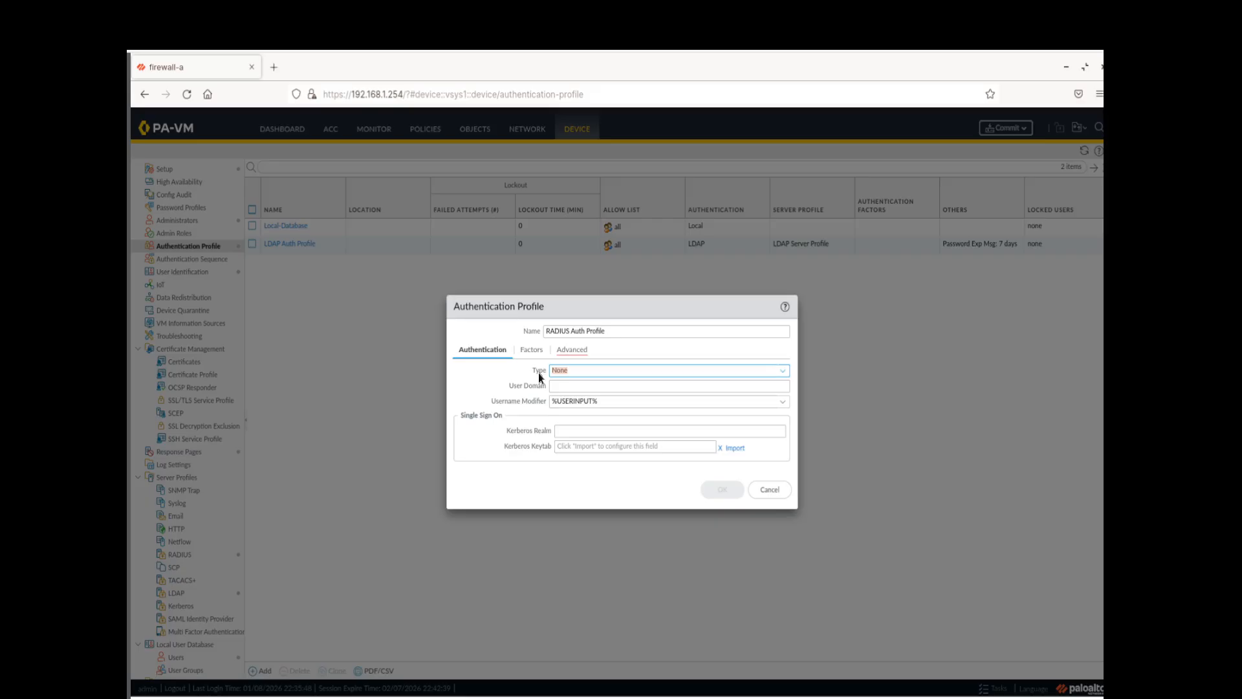
pyautogui.click(577, 352)
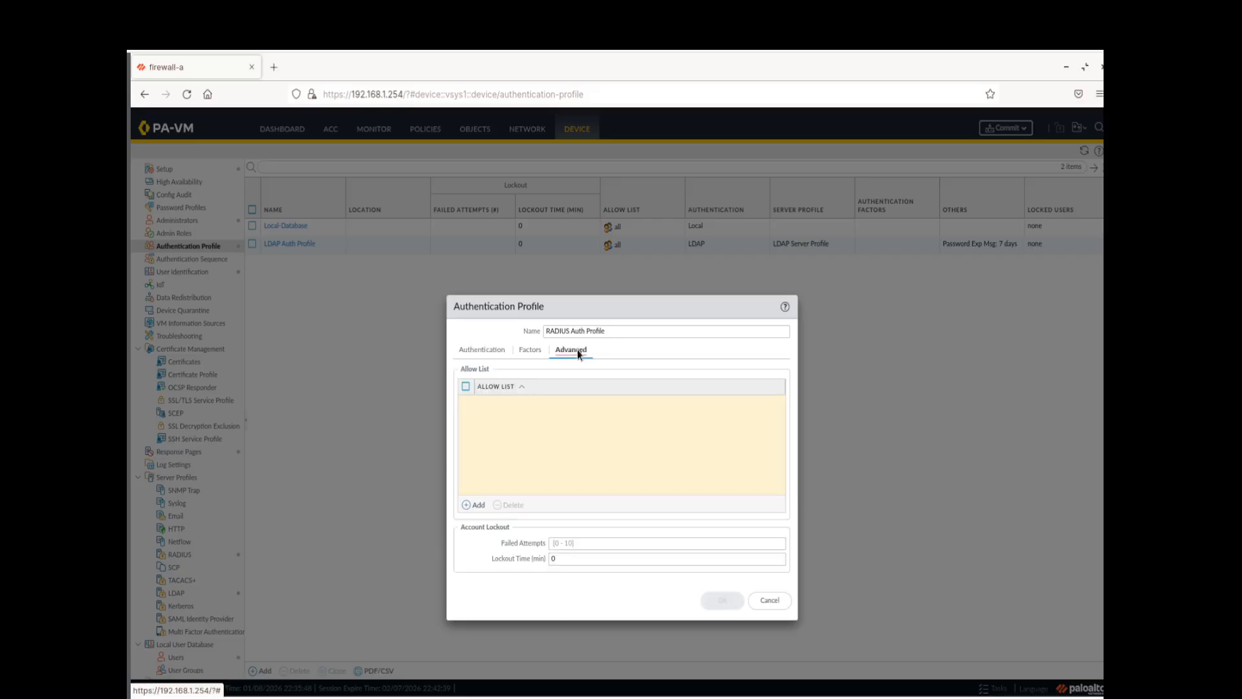
pyautogui.click(467, 506)
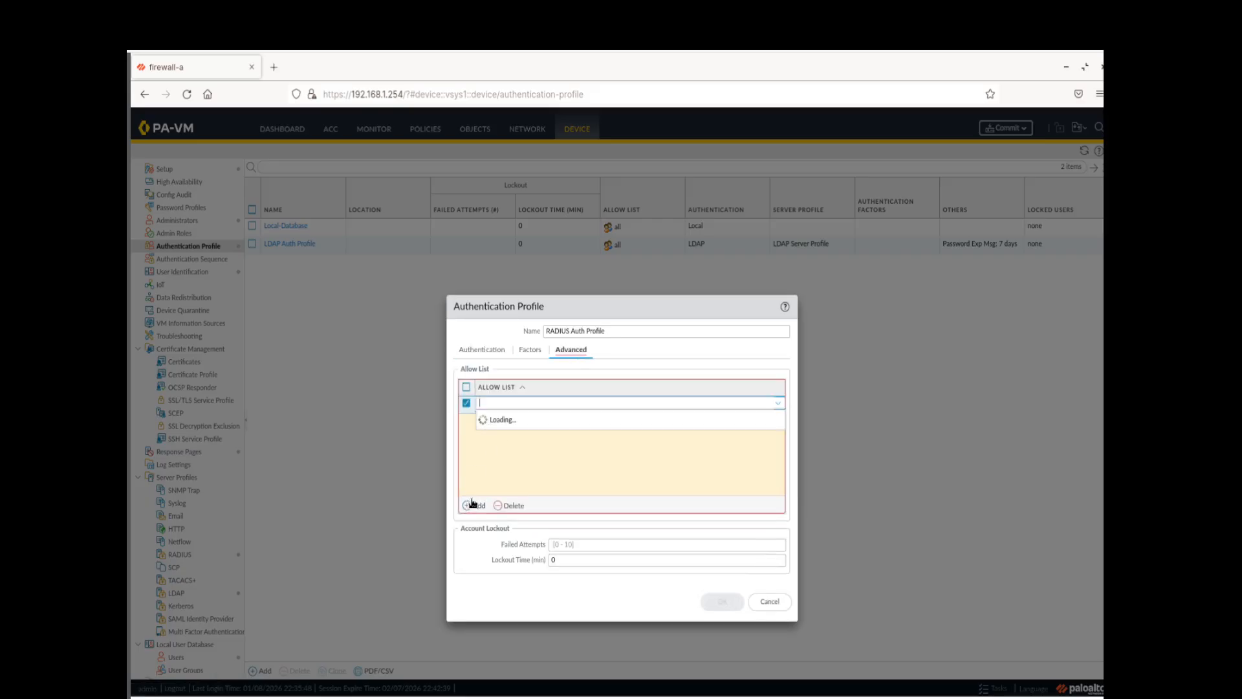
pyautogui.click(514, 461)
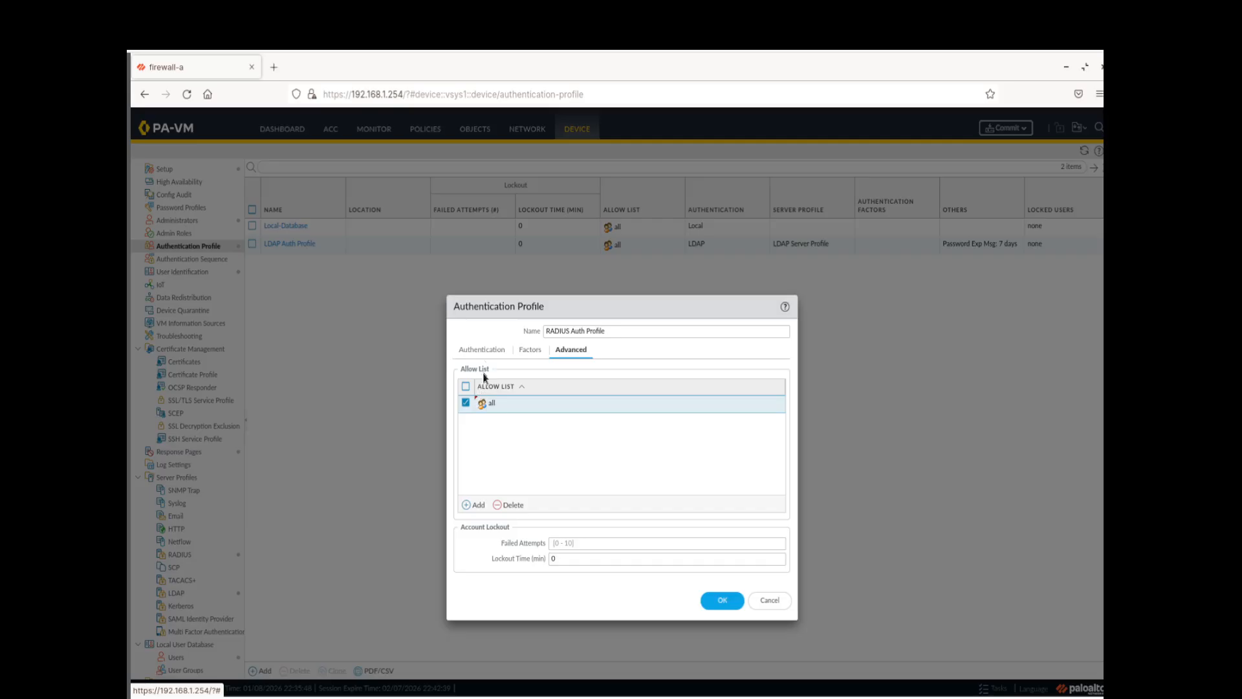
pyautogui.click(488, 351)
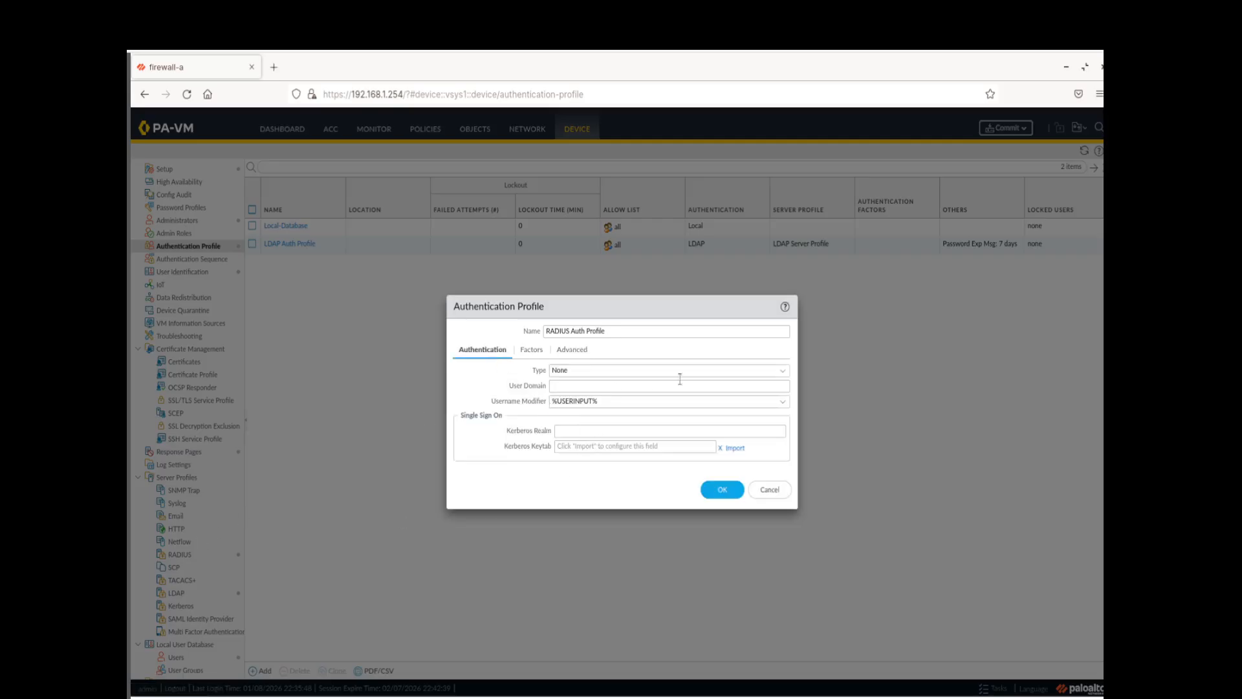
# Set type RADIUS with RADIUS Server Profile and save the RADIUS Auth Profile
pyautogui.click(647, 370)
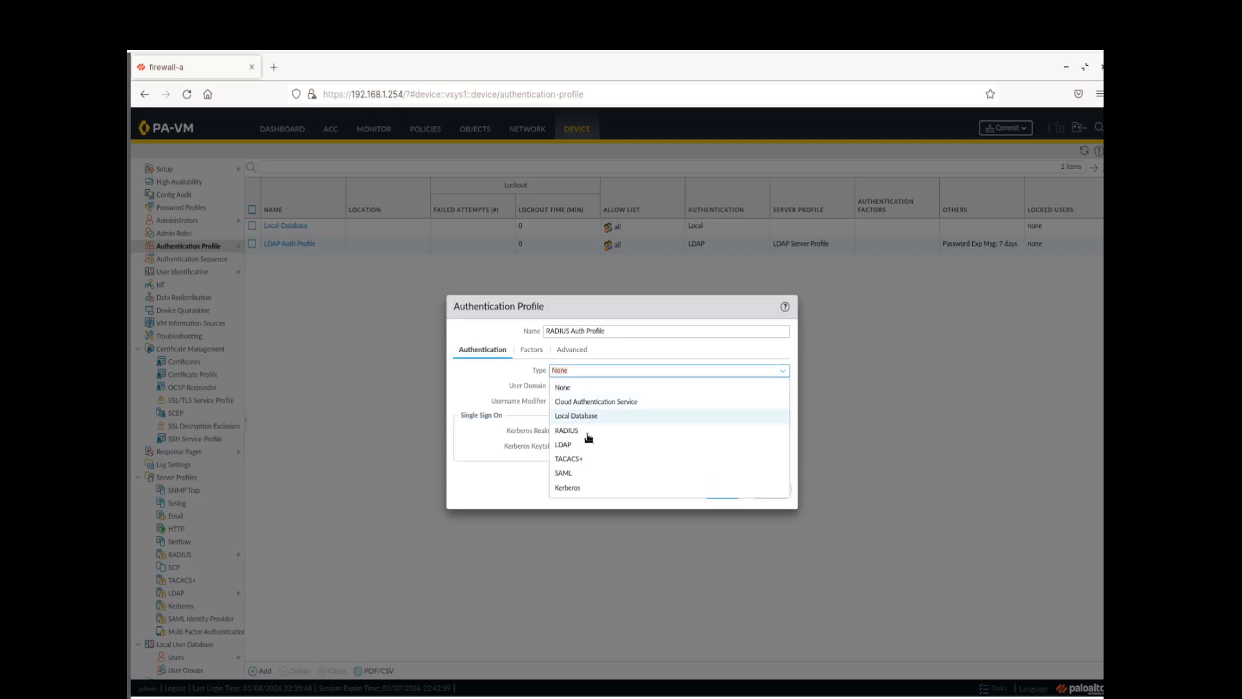
pyautogui.click(586, 431)
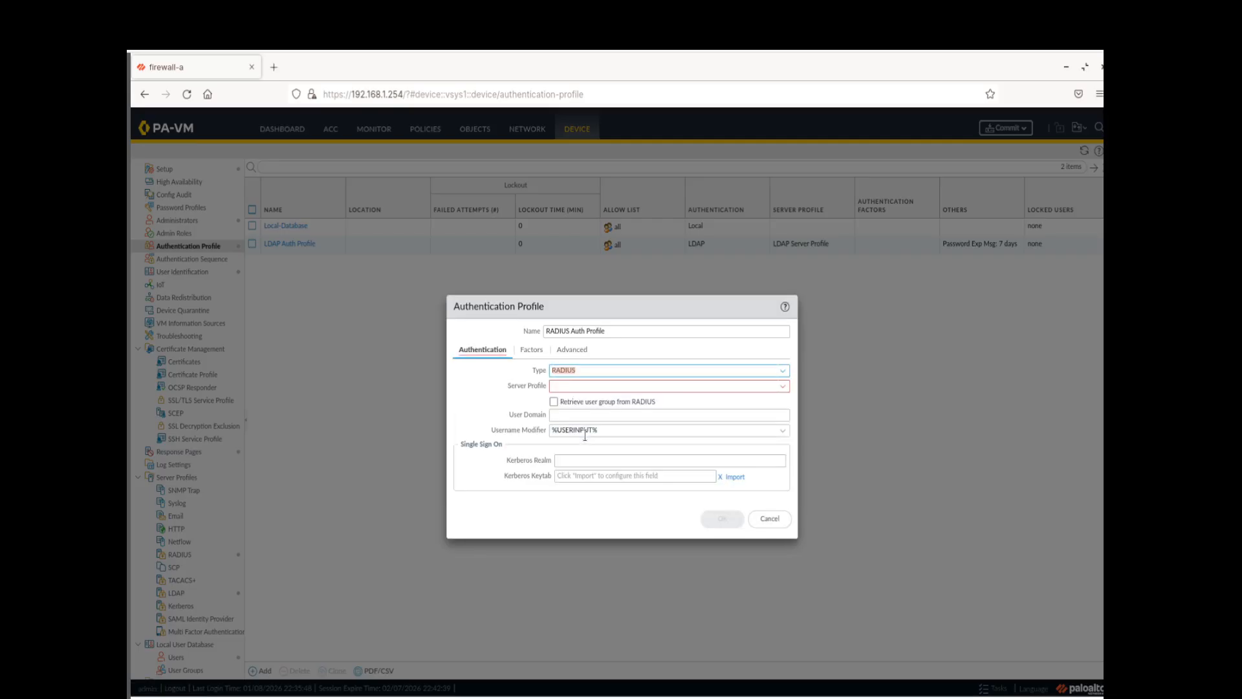
pyautogui.click(784, 387)
pyautogui.click(784, 387)
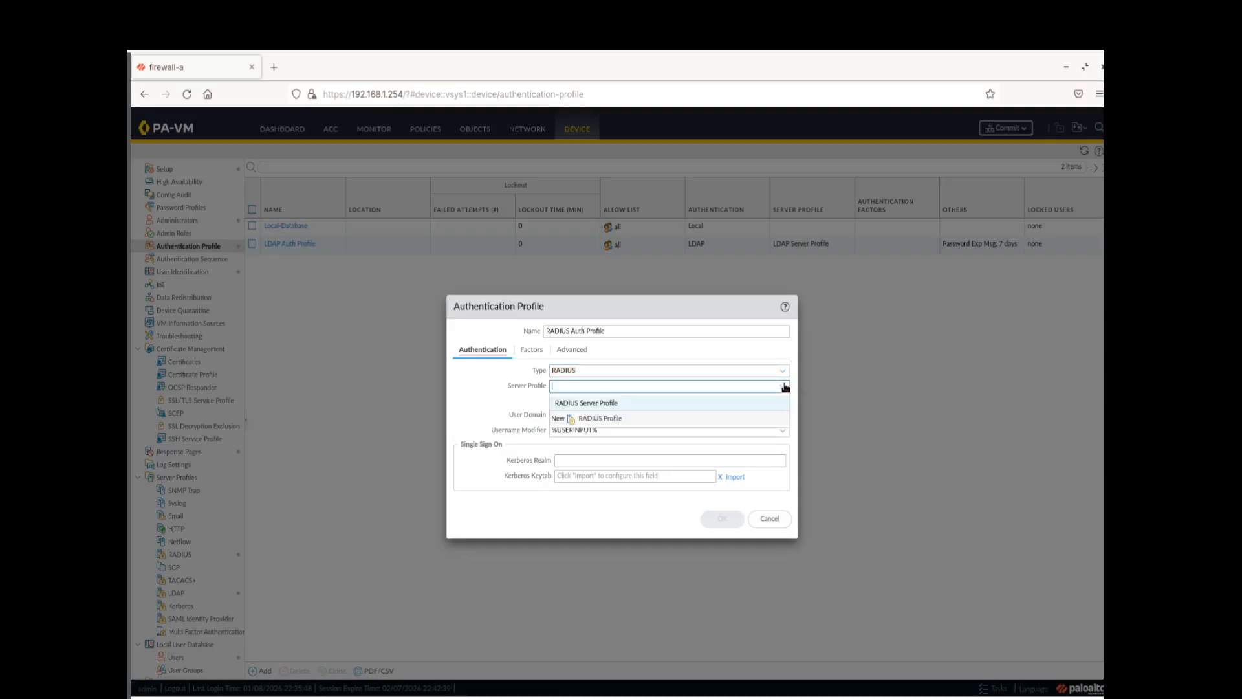
pyautogui.click(608, 404)
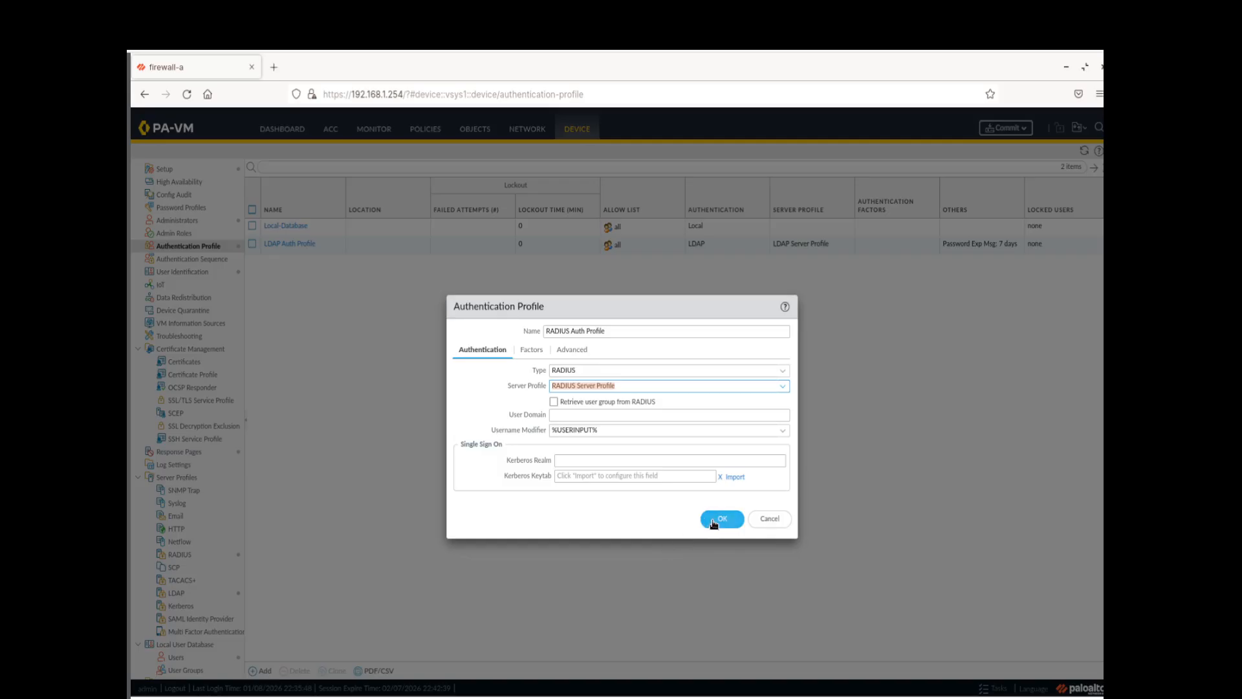
pyautogui.click(571, 350)
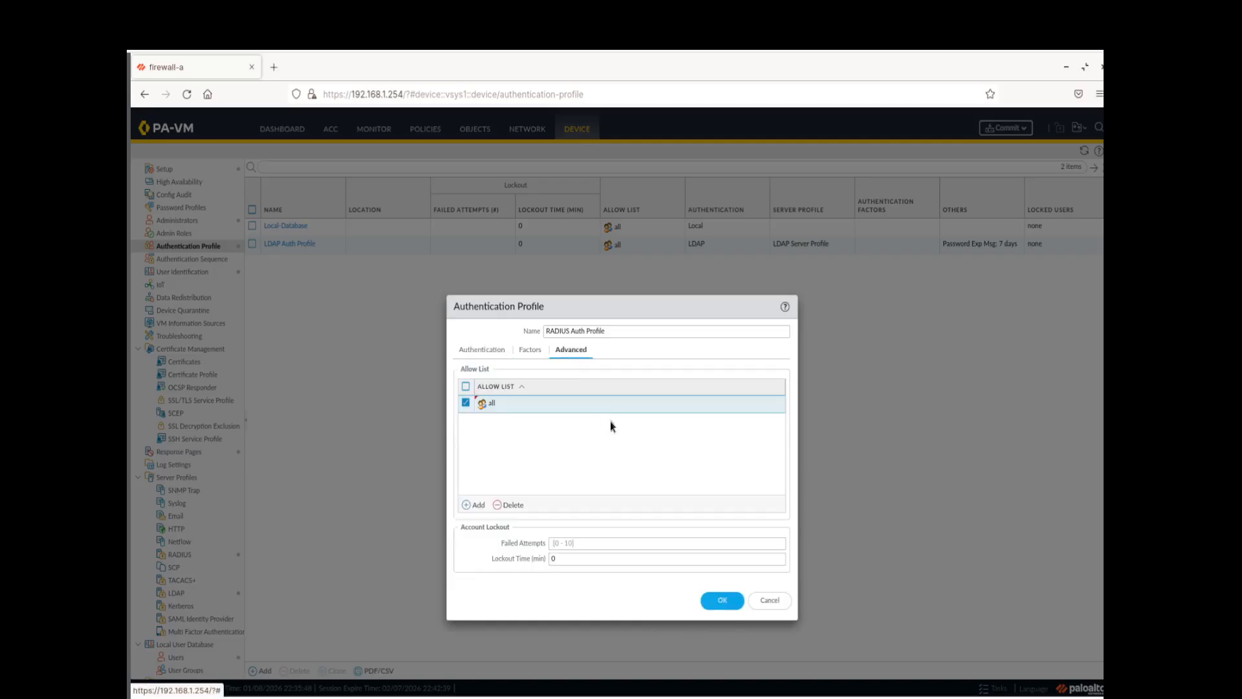
pyautogui.click(718, 601)
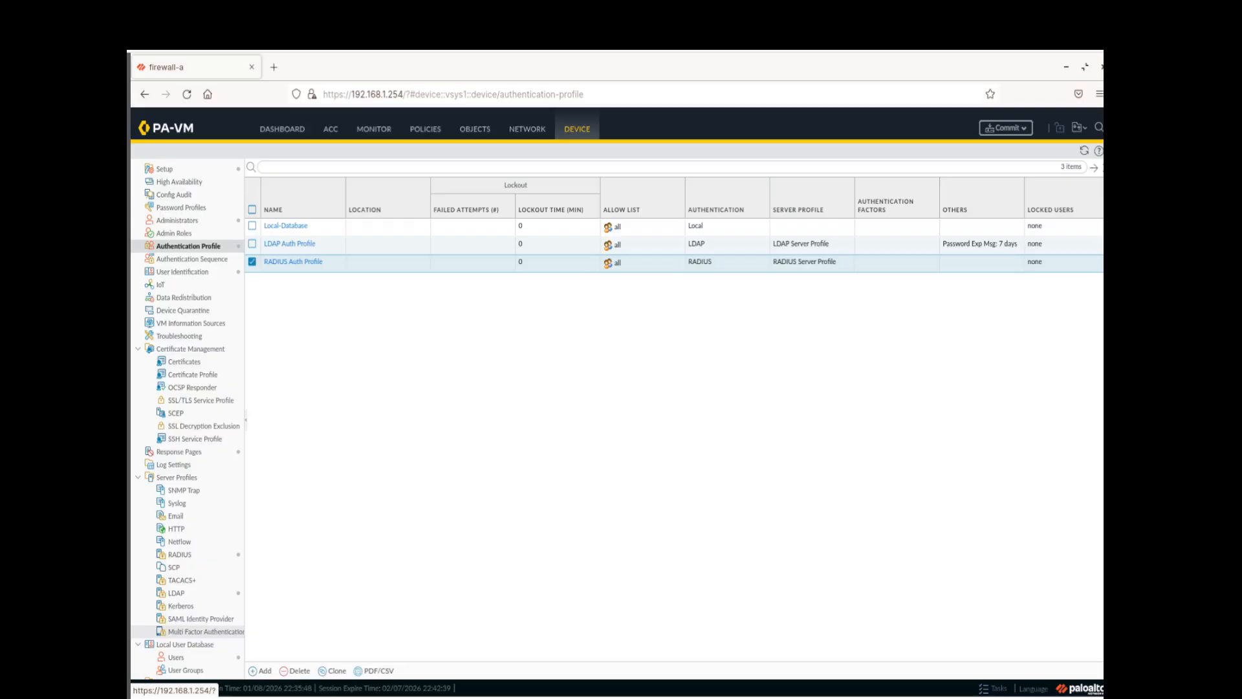
# Add the RADIUS admin account as a Superuser using RADIUS Auth Profile
pyautogui.click(191, 223)
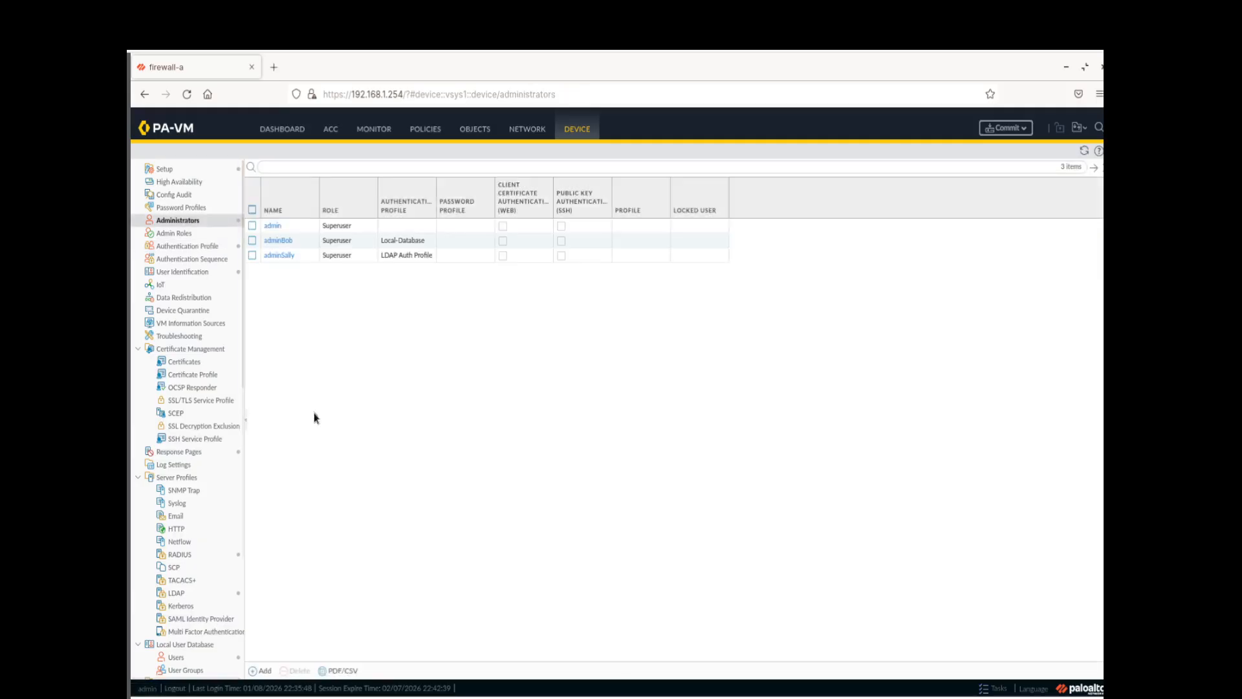
pyautogui.click(260, 670)
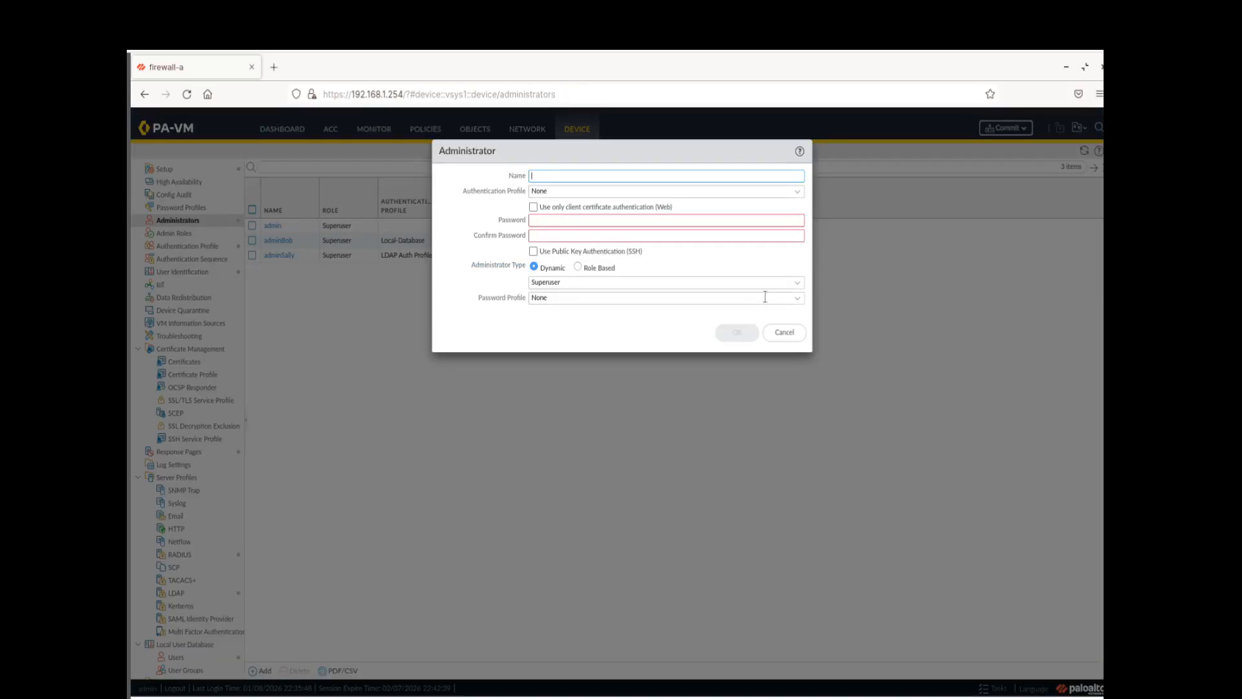
pyautogui.write('adminHelga')
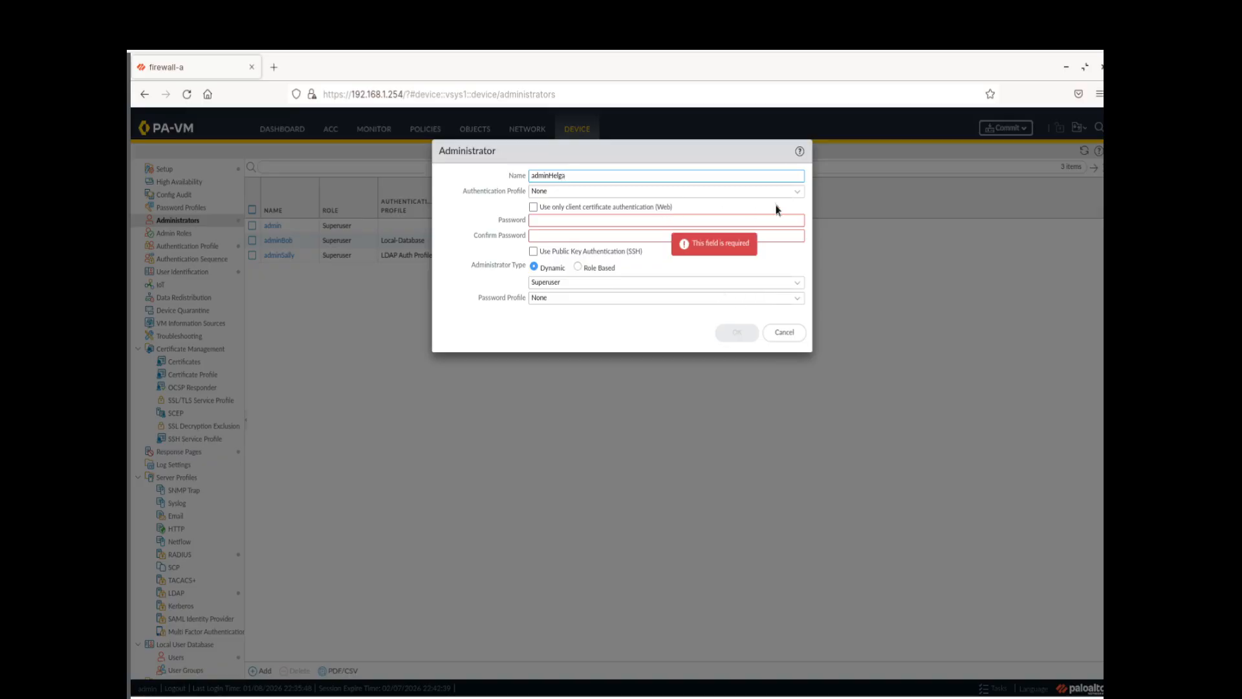
pyautogui.click(720, 193)
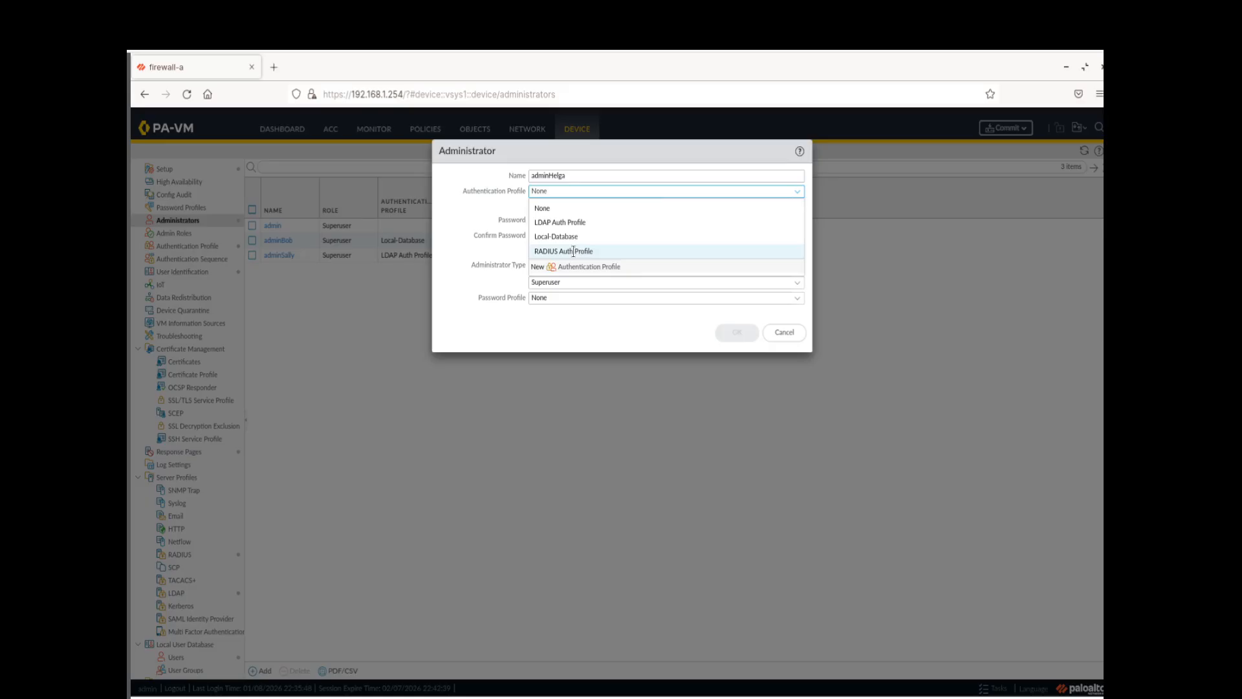
pyautogui.click(573, 251)
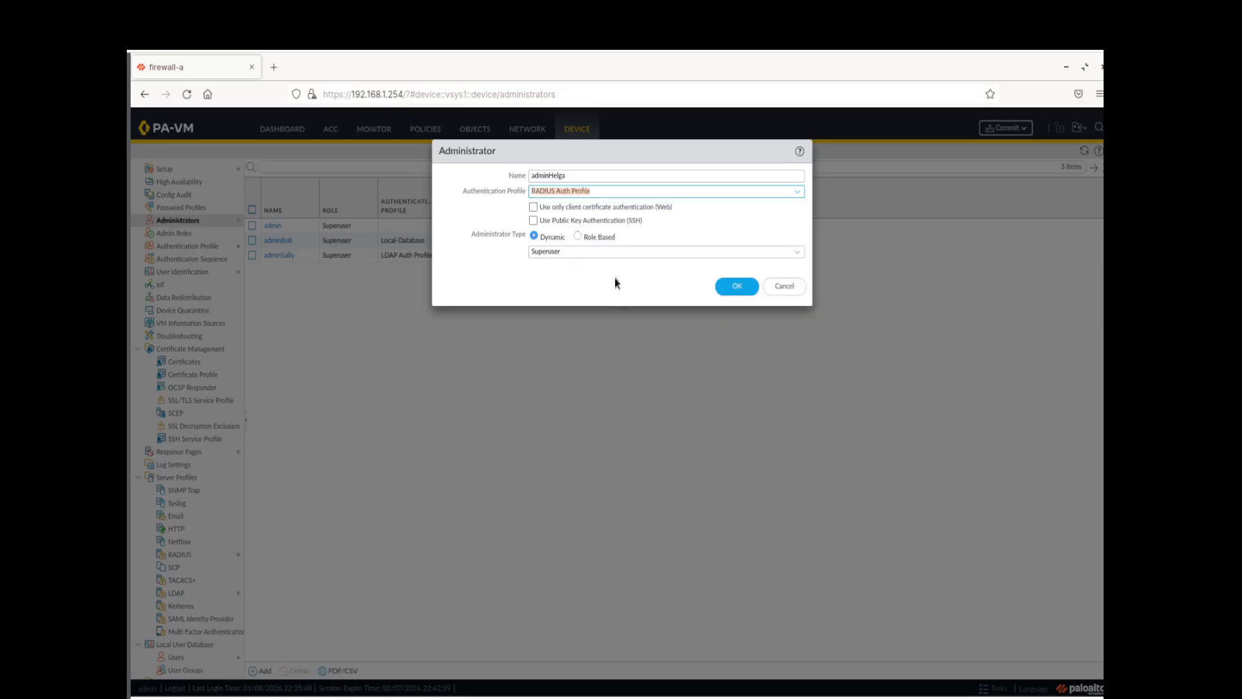
pyautogui.click(725, 287)
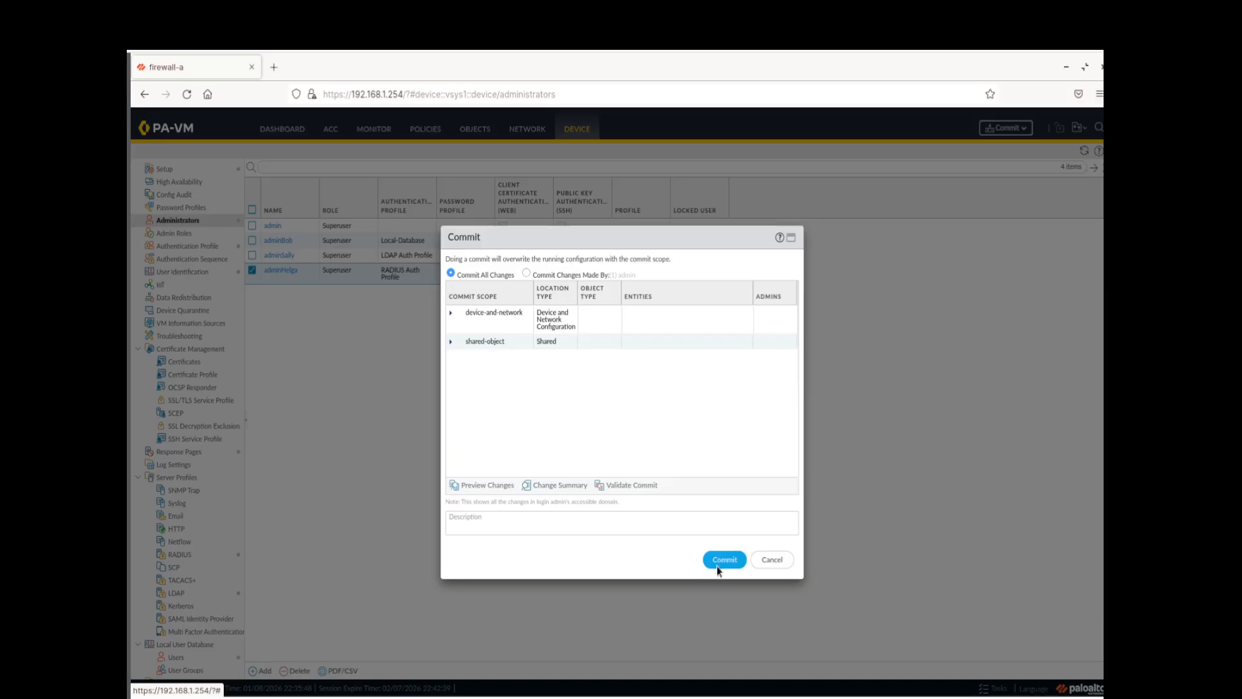
# Commit the changes, check the commit job in Task Manager, then log out
pyautogui.click(718, 560)
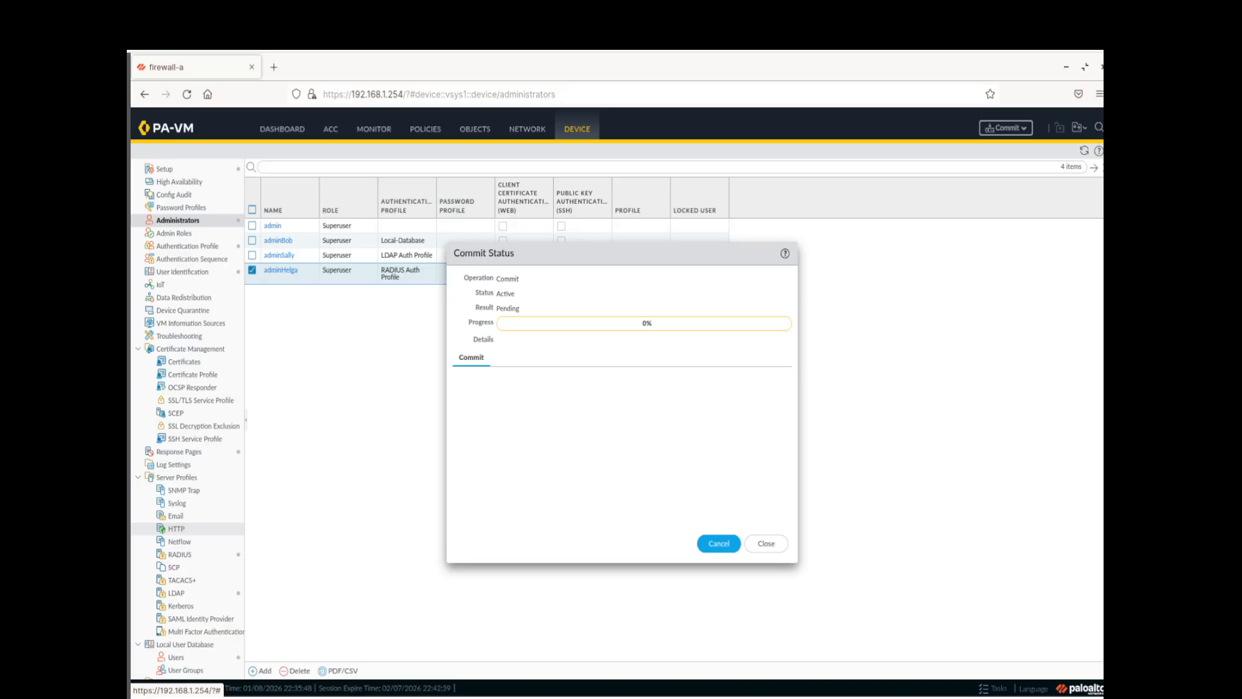
pyautogui.click(766, 543)
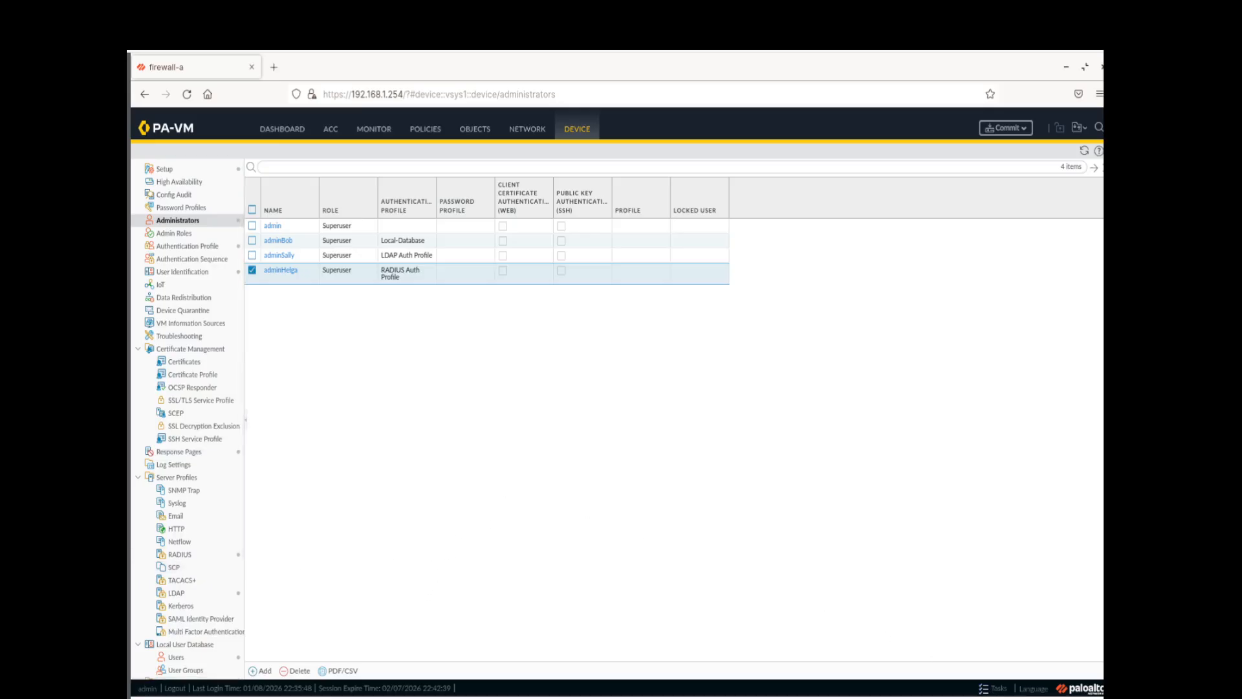
pyautogui.click(994, 688)
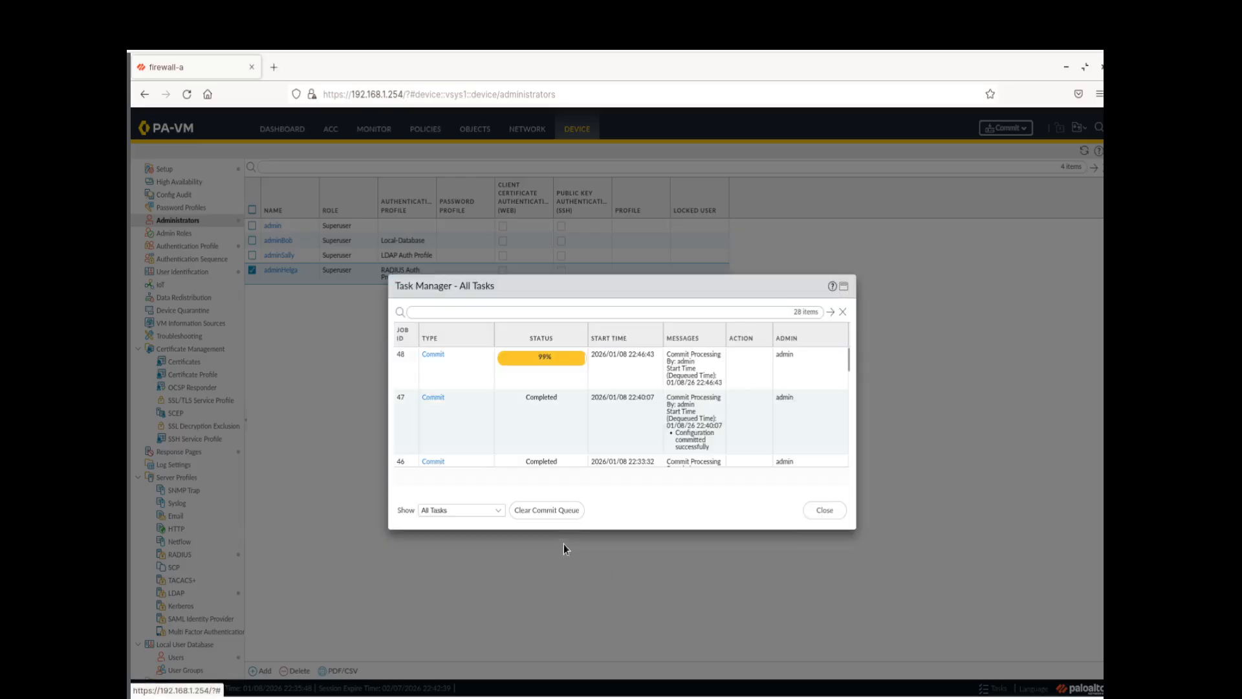
pyautogui.click(818, 511)
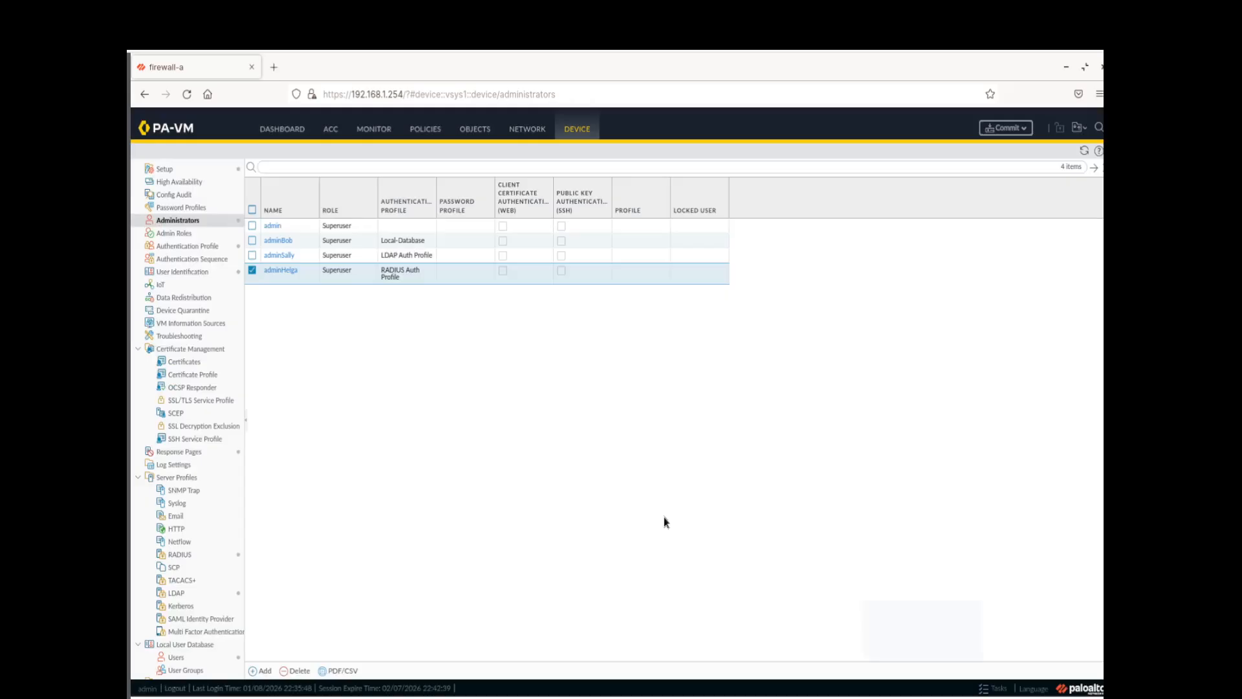
pyautogui.click(174, 688)
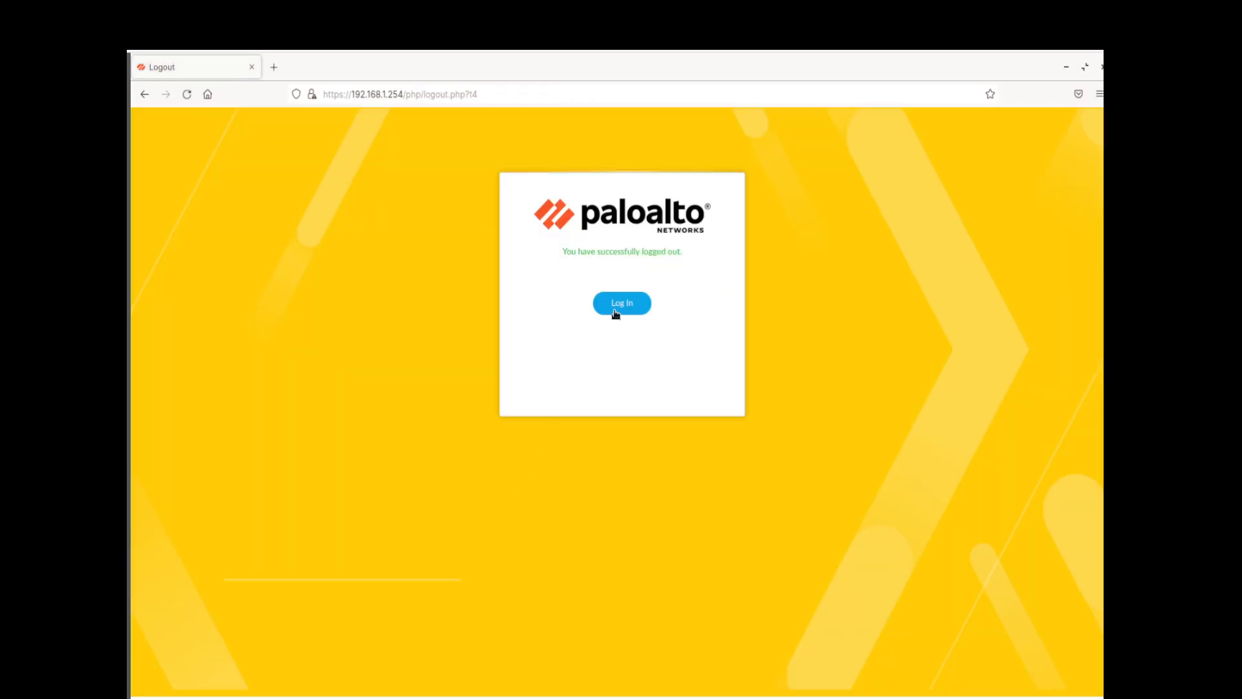
# Log in with the RADIUS admin's username and password and dismiss the welcome message
pyautogui.click(616, 312)
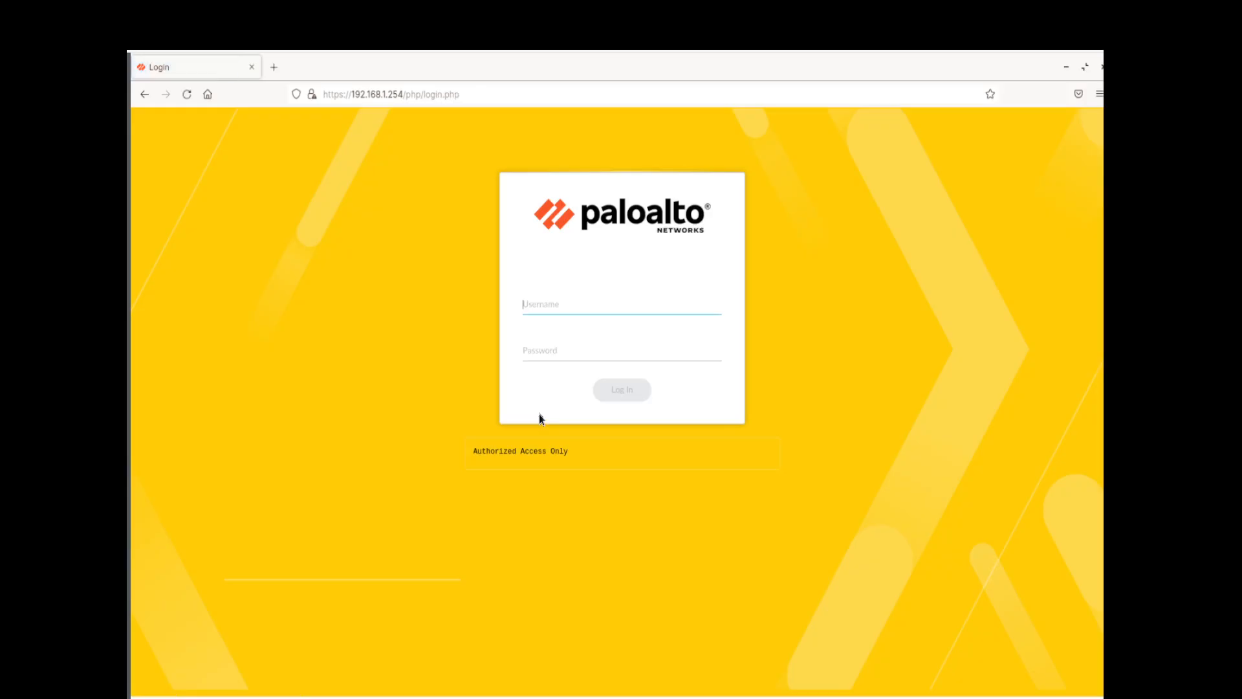
pyautogui.write('adminHelga')
pyautogui.press('Tab')
pyautogui.write('•••')
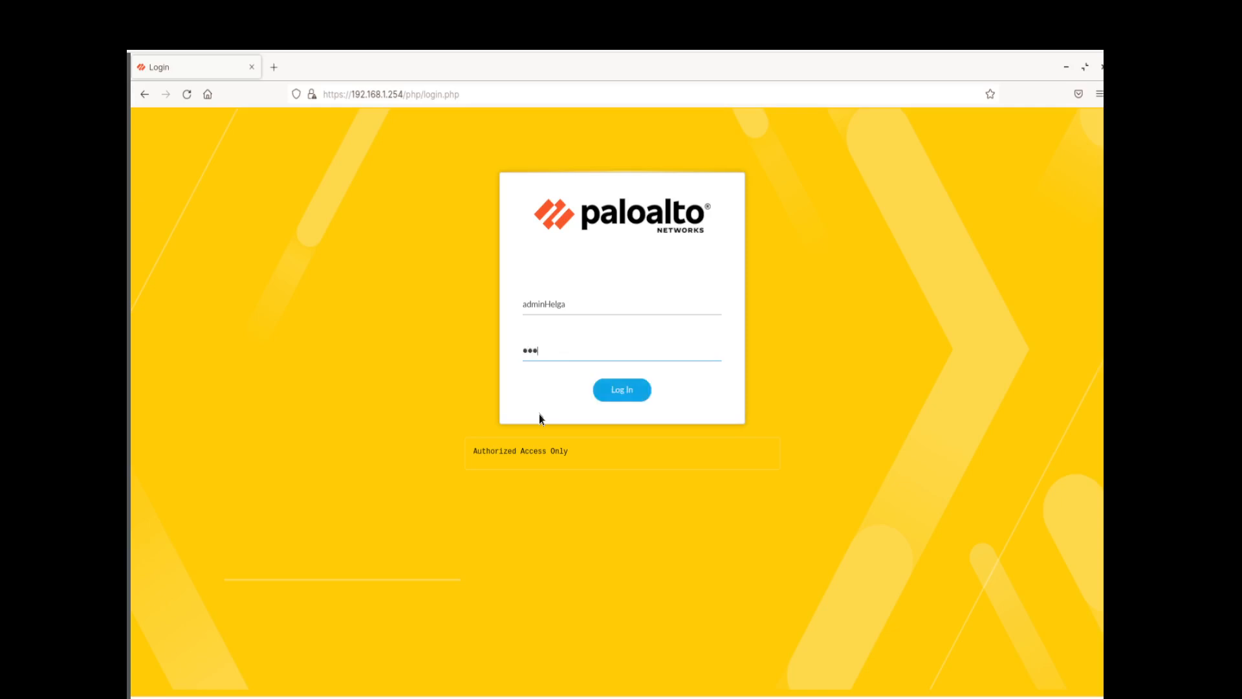
pyautogui.write('••••••')
pyautogui.press('Return')
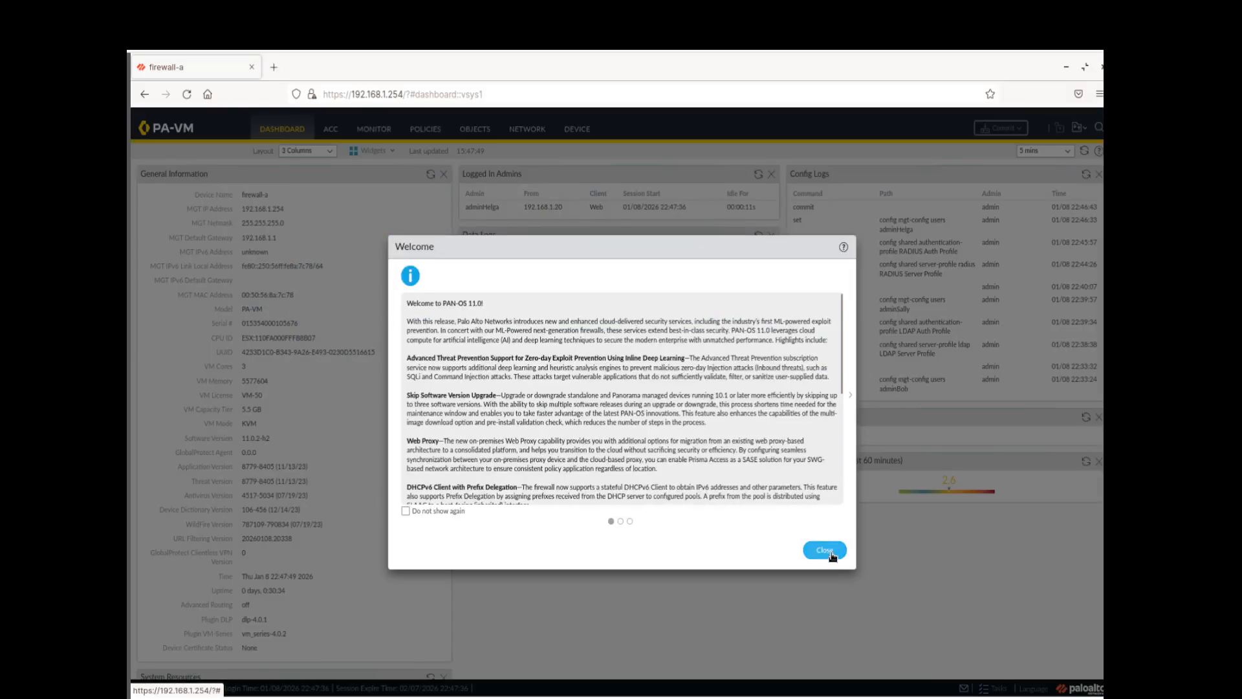
pyautogui.press('Escape')
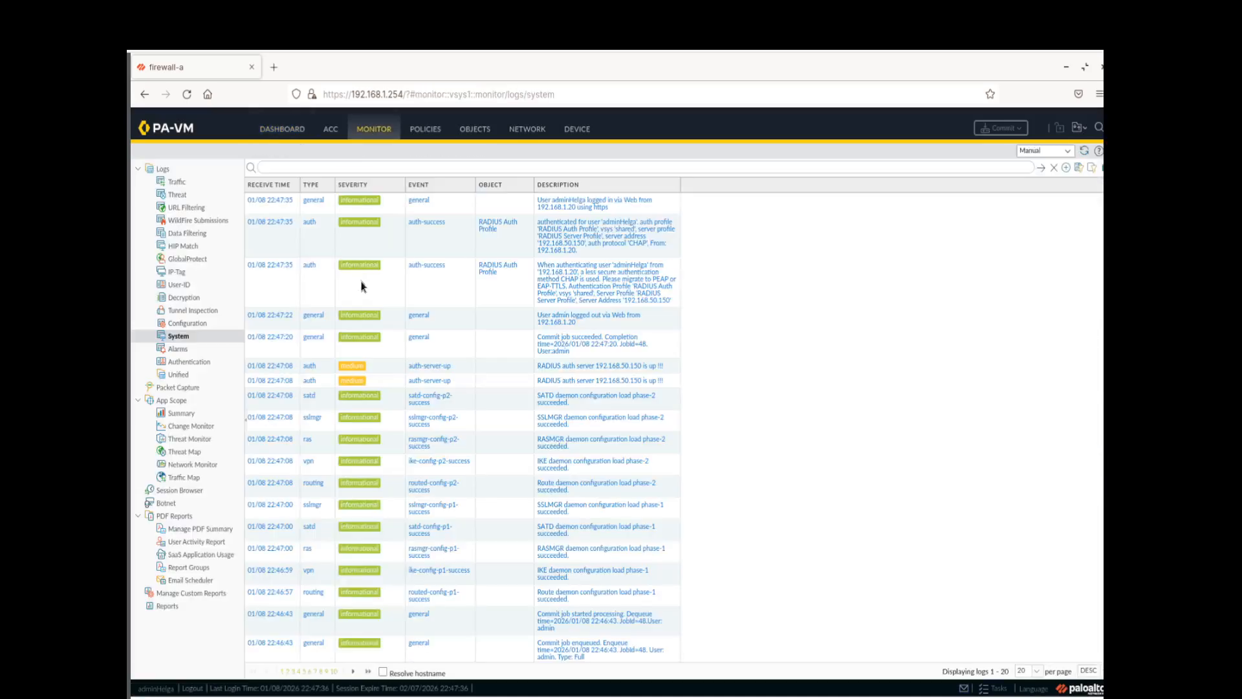
# Filter System logs by the admin login and RADIUS authentication entries, then clear the filter
pyautogui.click(588, 207)
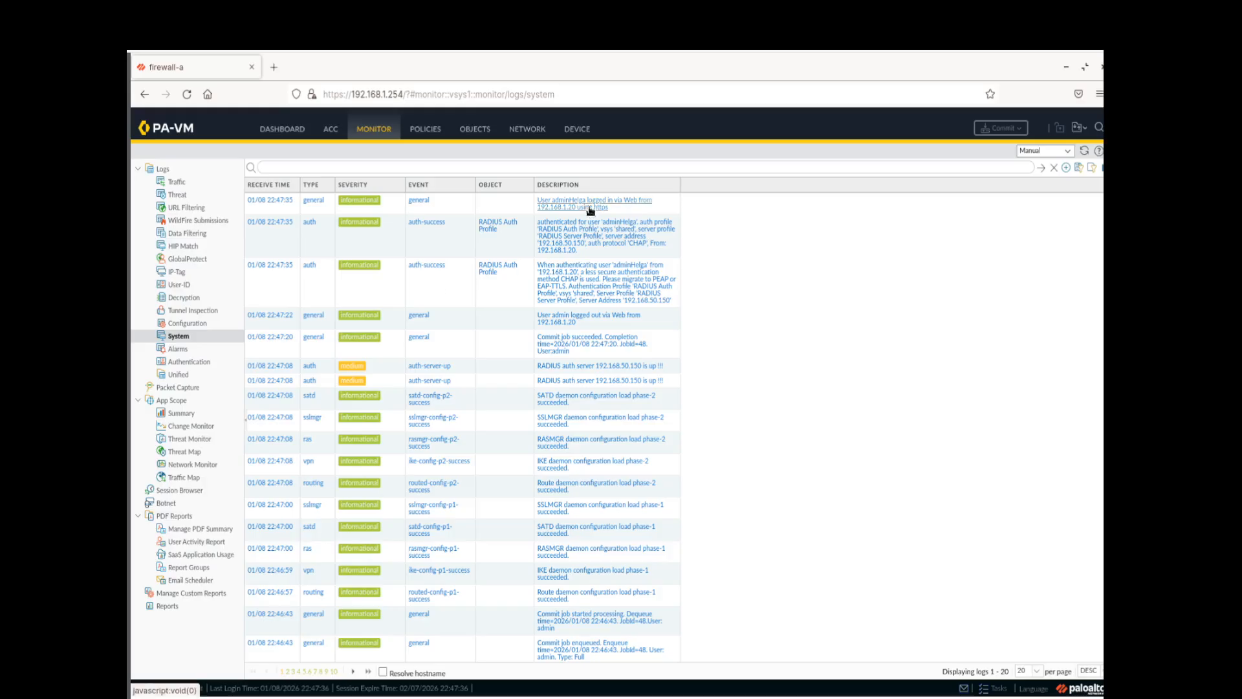
pyautogui.click(579, 287)
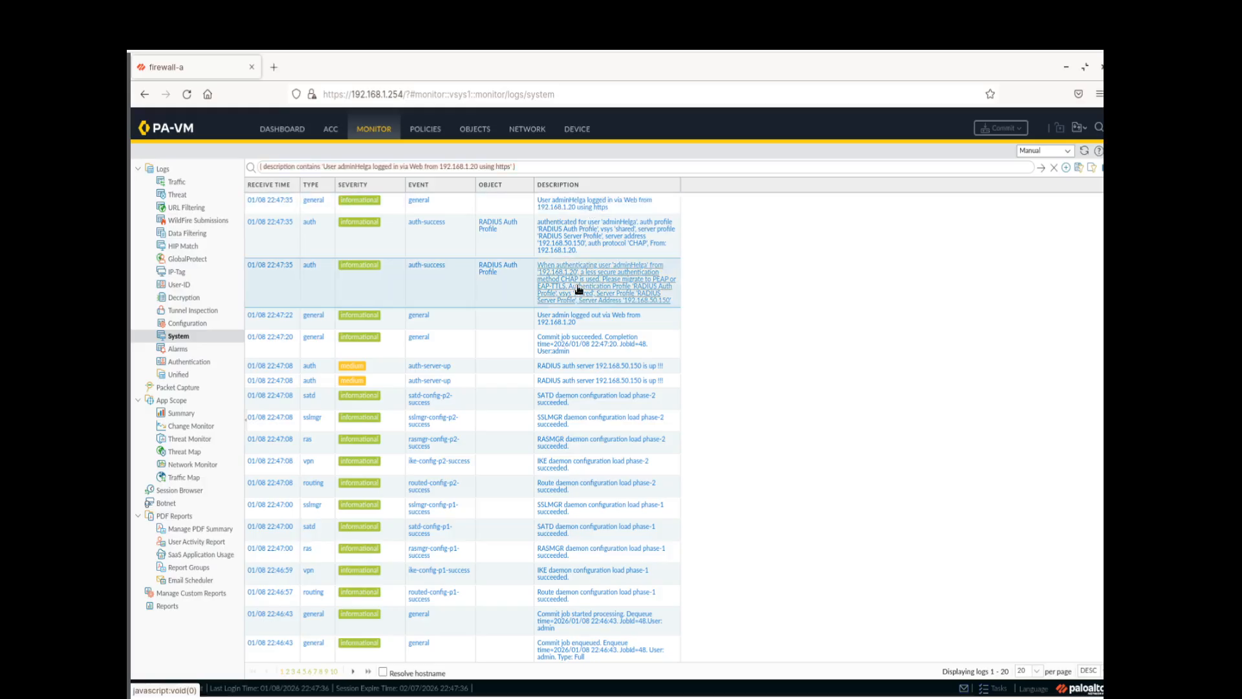
pyautogui.click(1041, 169)
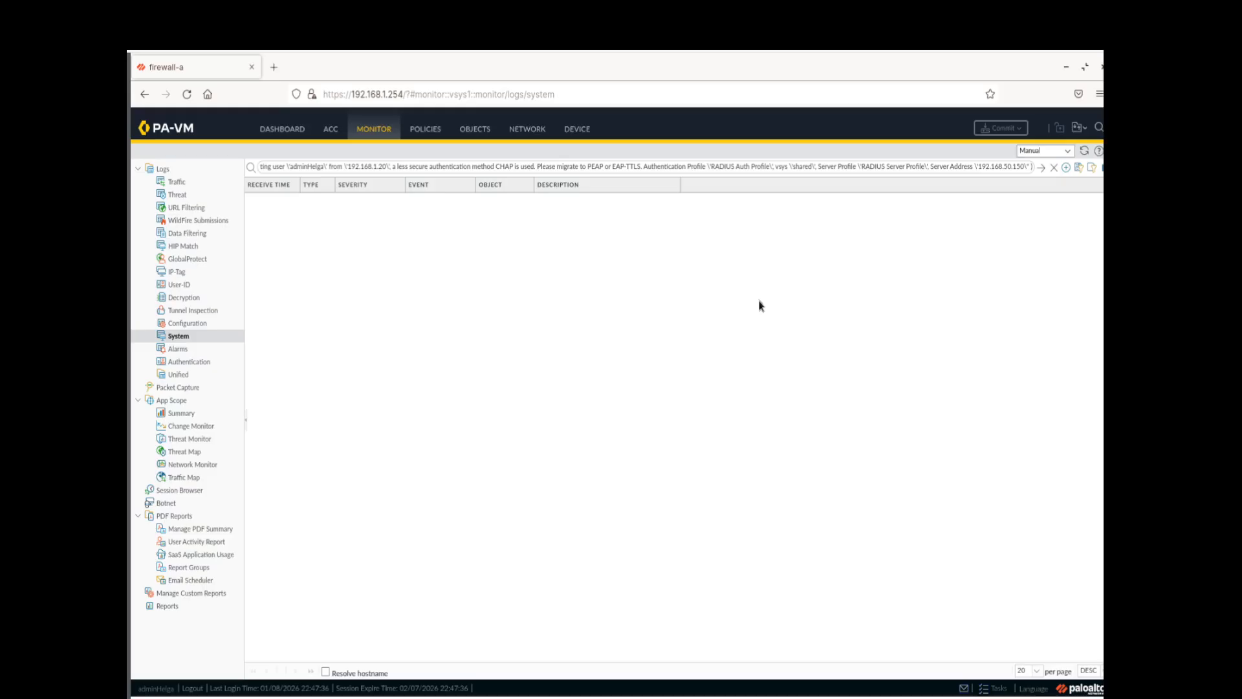
pyautogui.click(1054, 170)
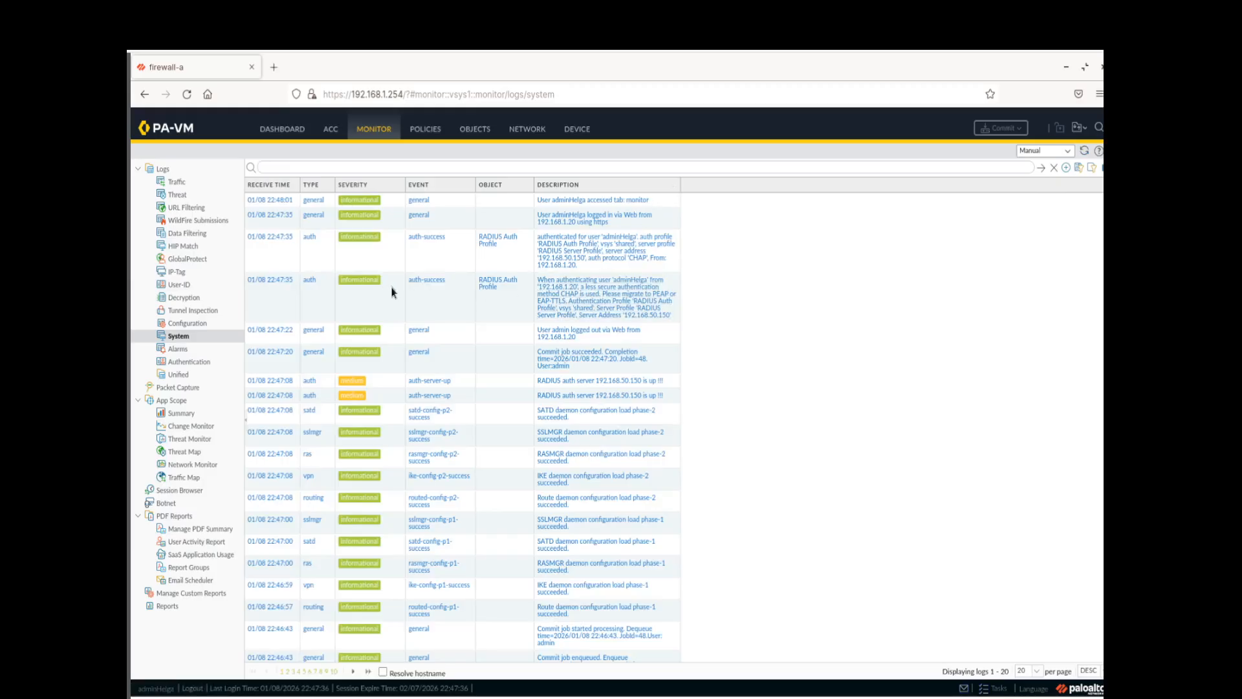
# Filter System logs to auth-success events, review both admin logins, and log out
pyautogui.click(443, 288)
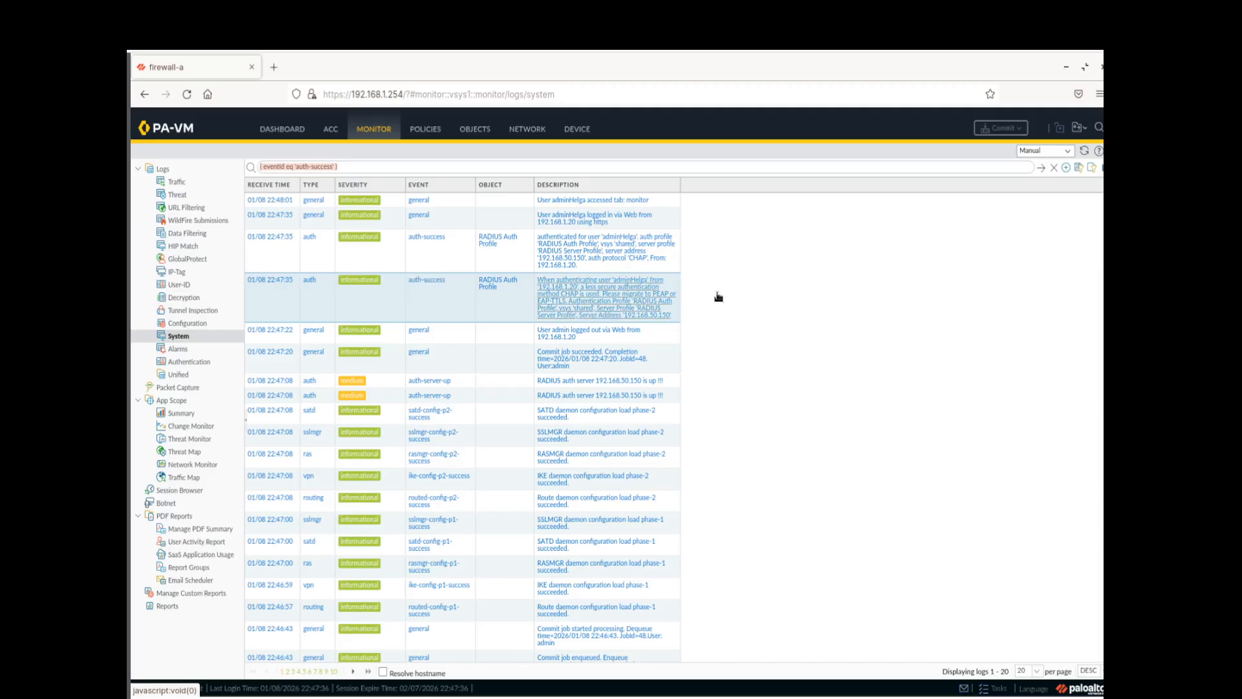
pyautogui.click(1039, 170)
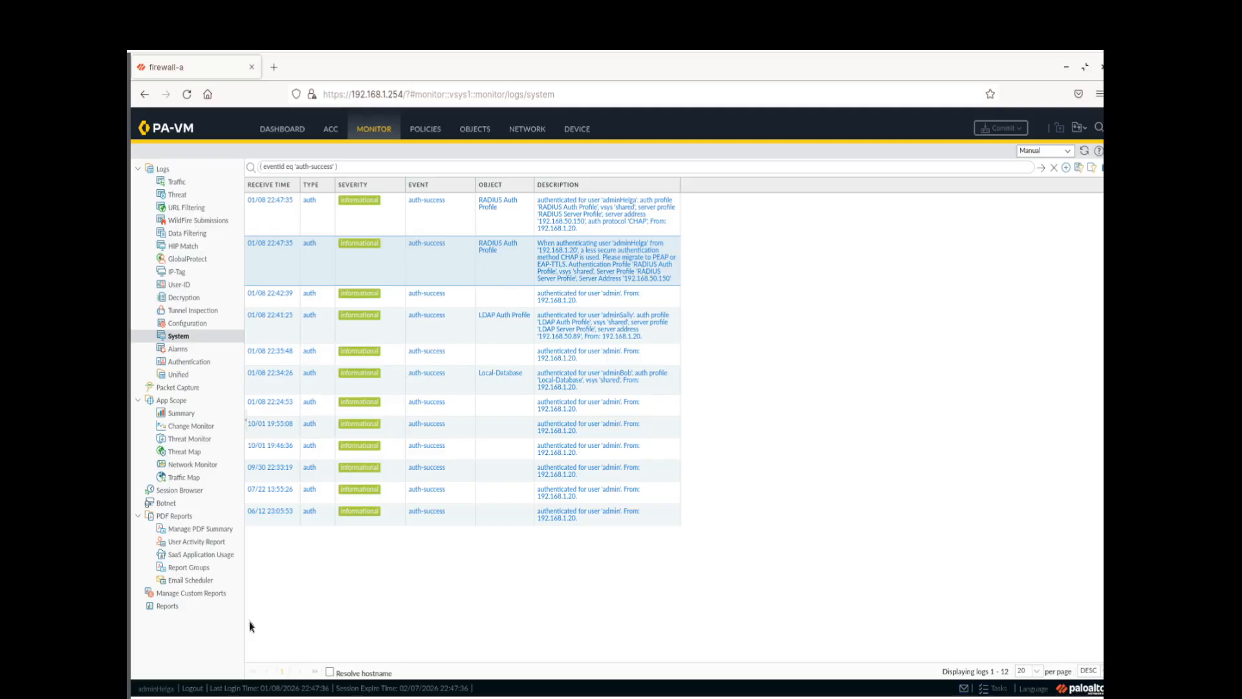
pyautogui.click(196, 687)
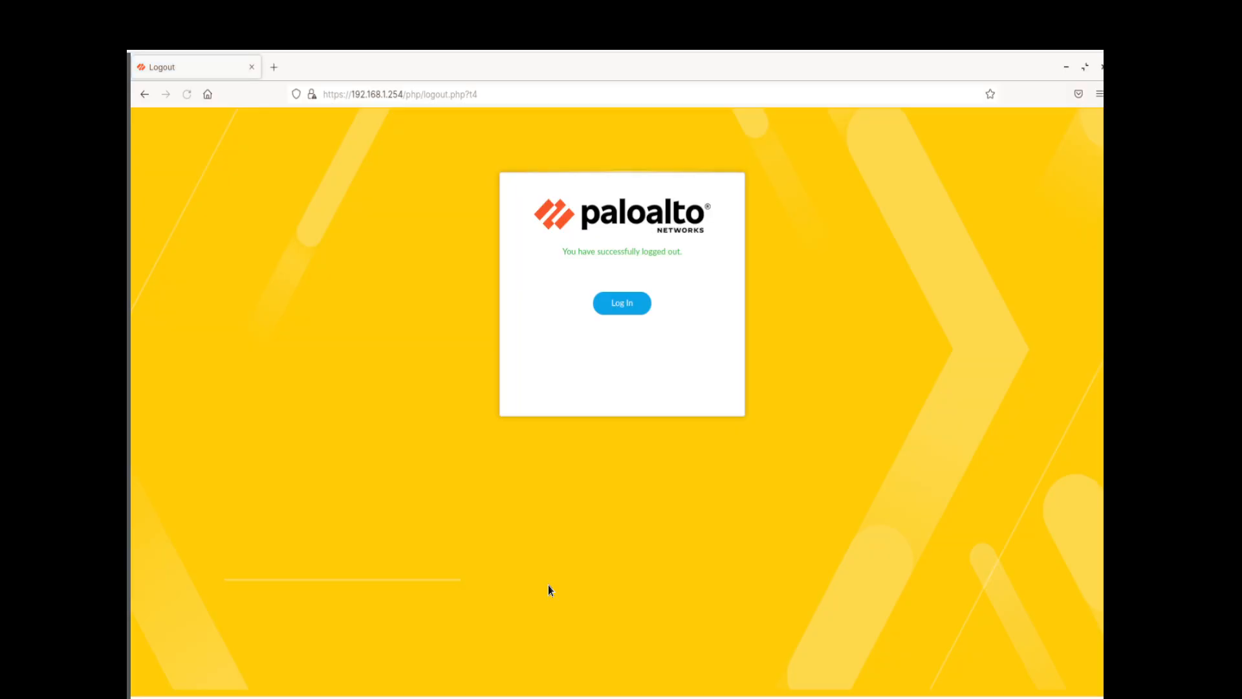